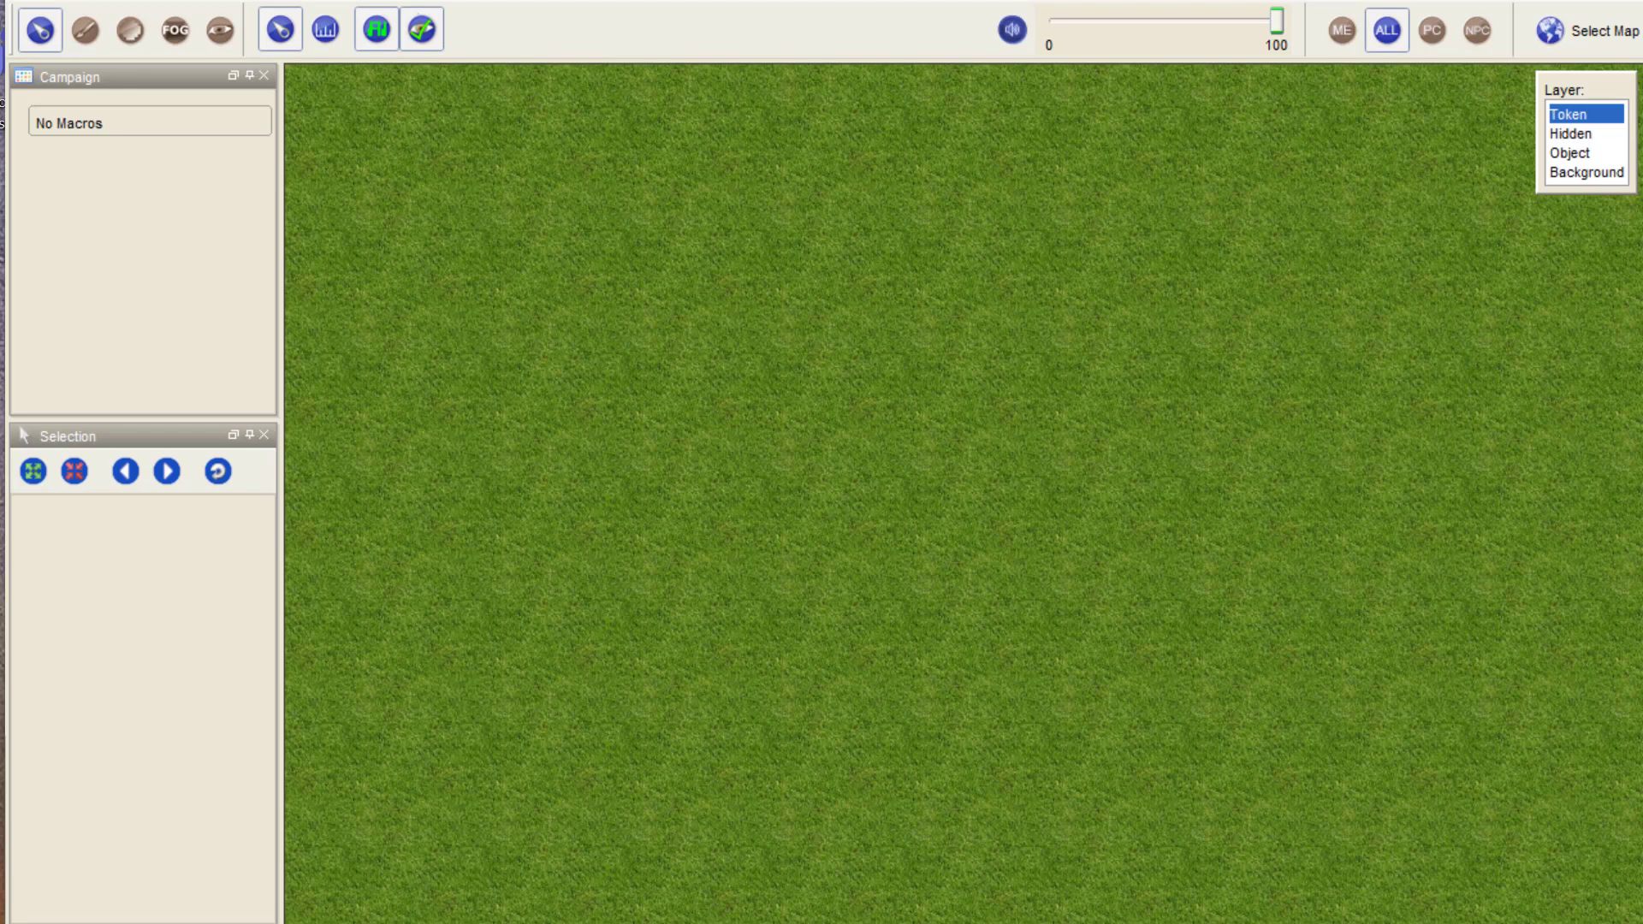
Place the cabin floor-plan image on the grass map's Background layer.
click(1591, 172)
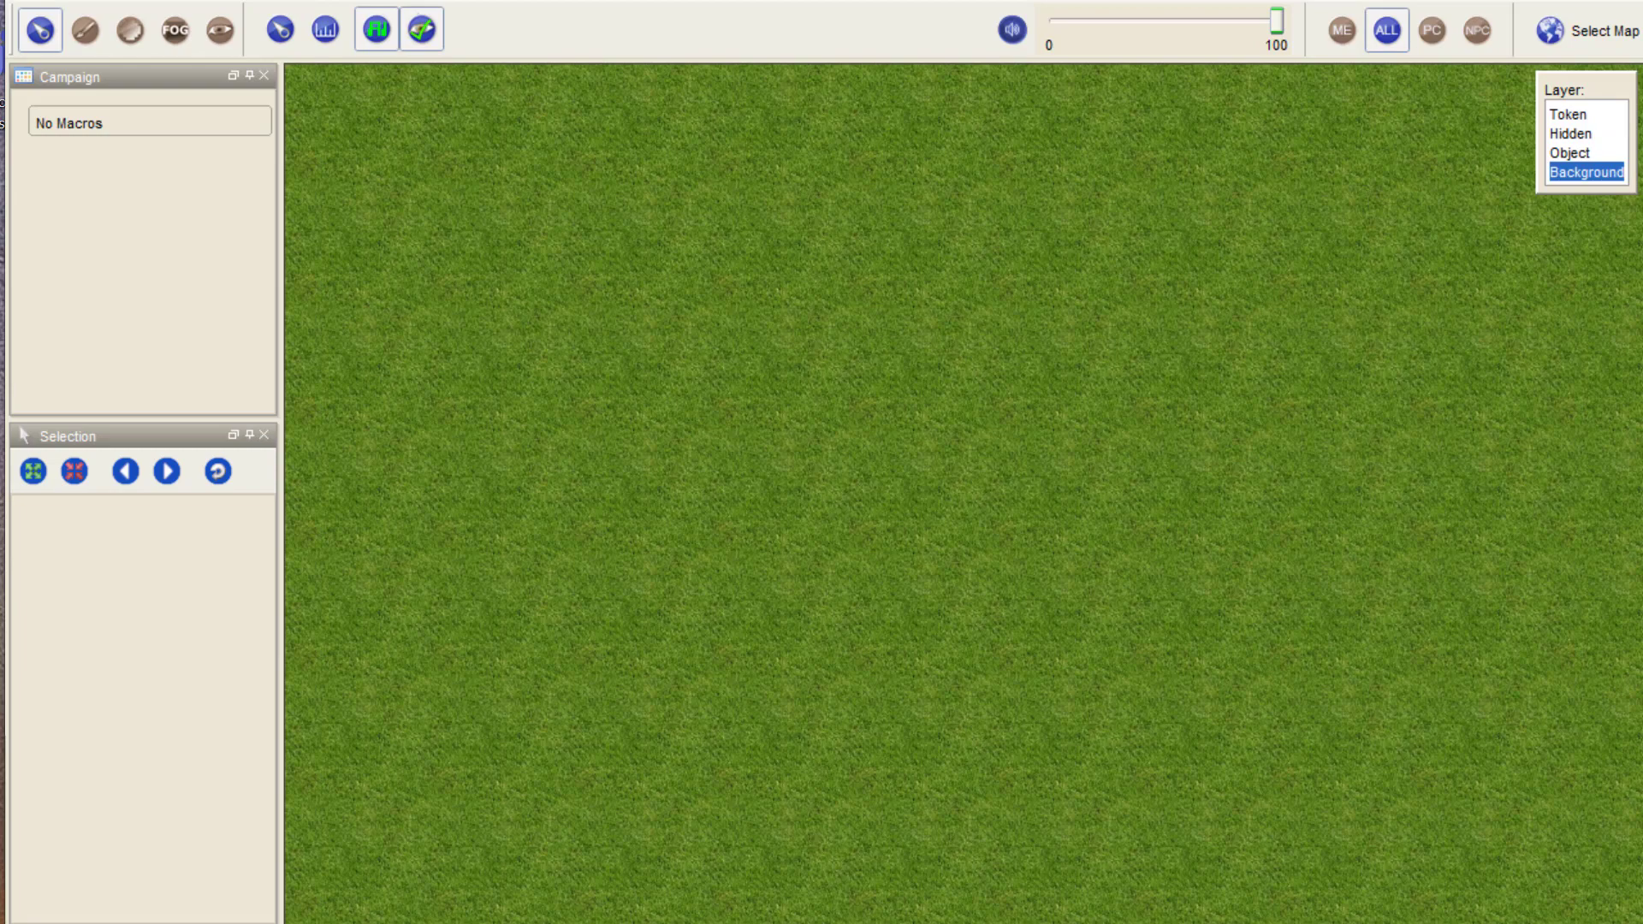
drag(1, 411, 795, 411)
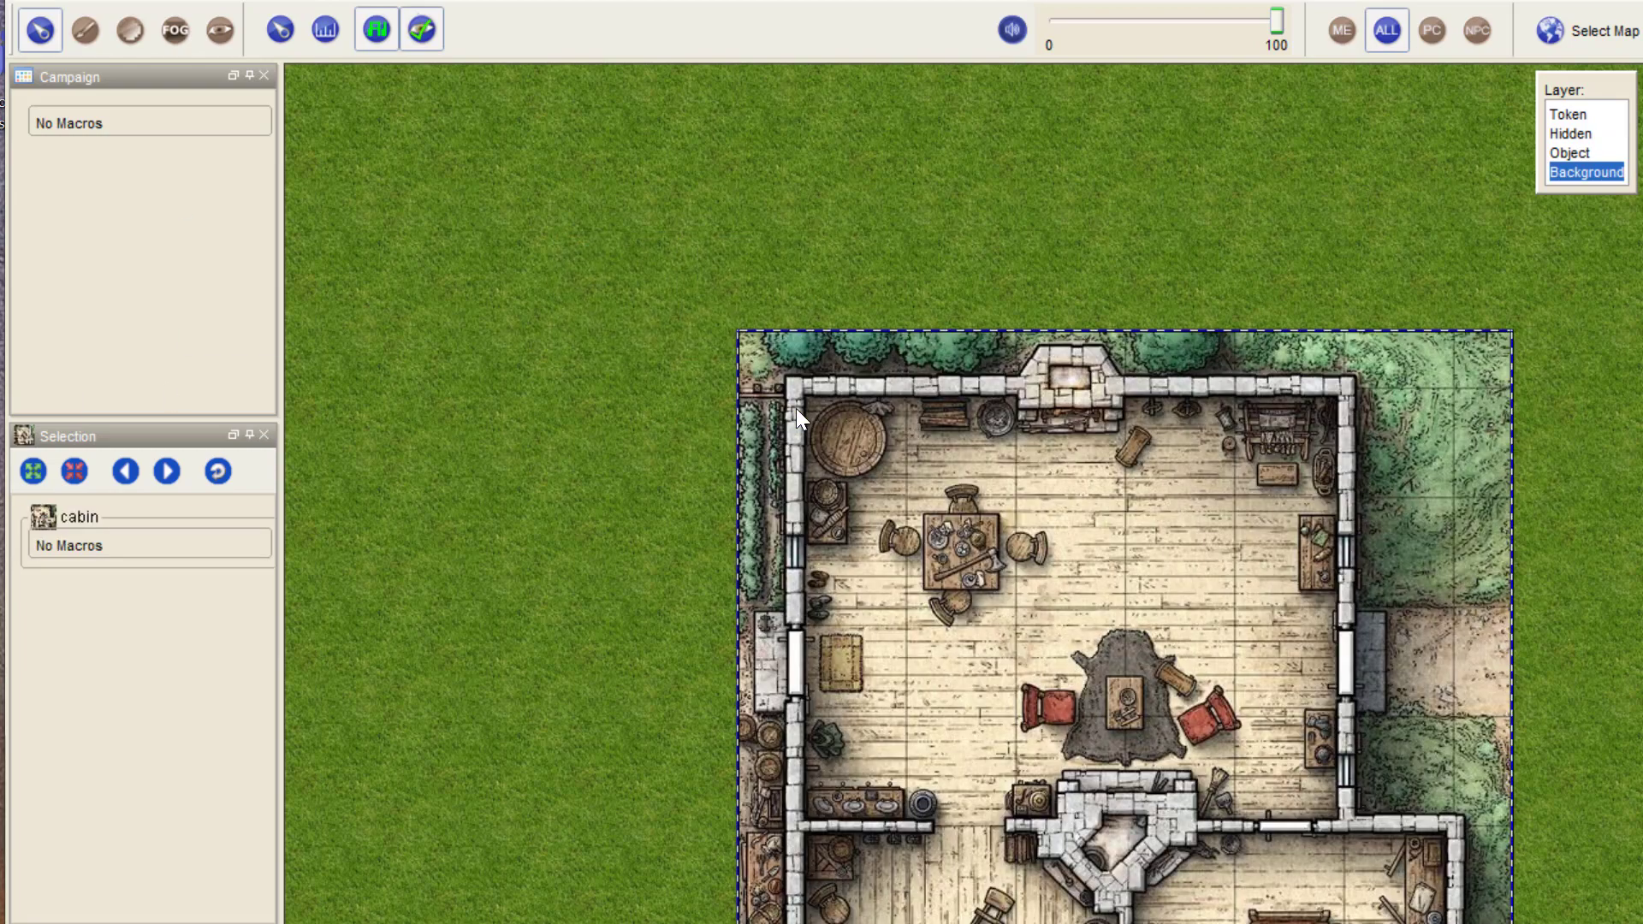
scroll(587, 384, down, 1)
scroll(866, 467, up, 2)
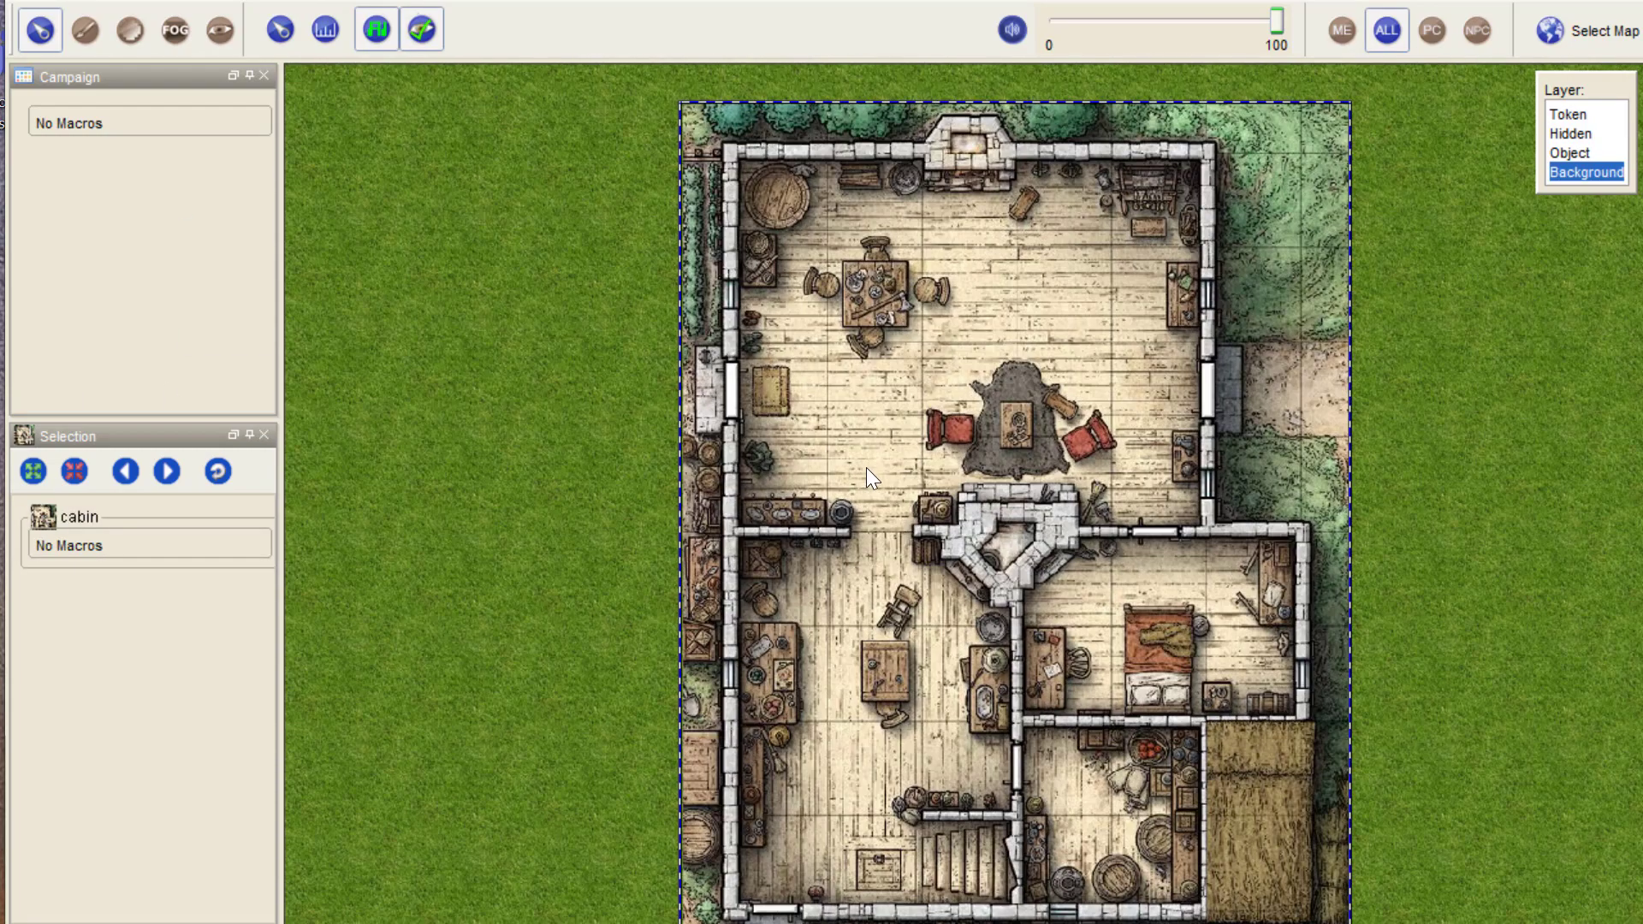
Show the grid with Ctrl+G and nudge the cabin image into line with it.
key(ctrl+g)
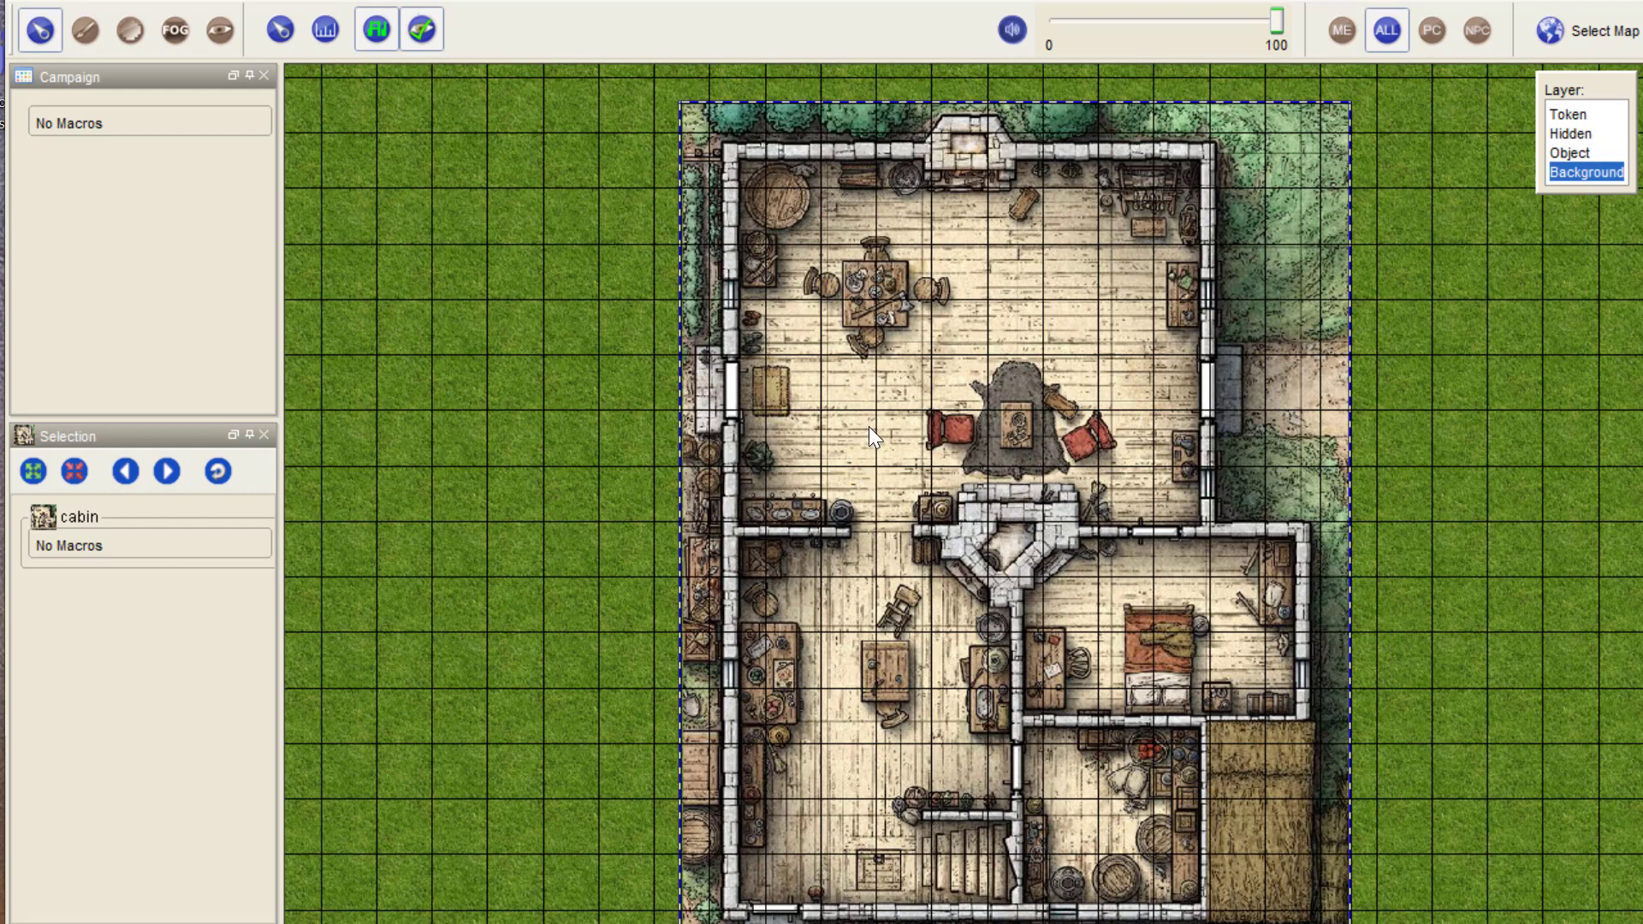
drag(855, 403, 845, 401)
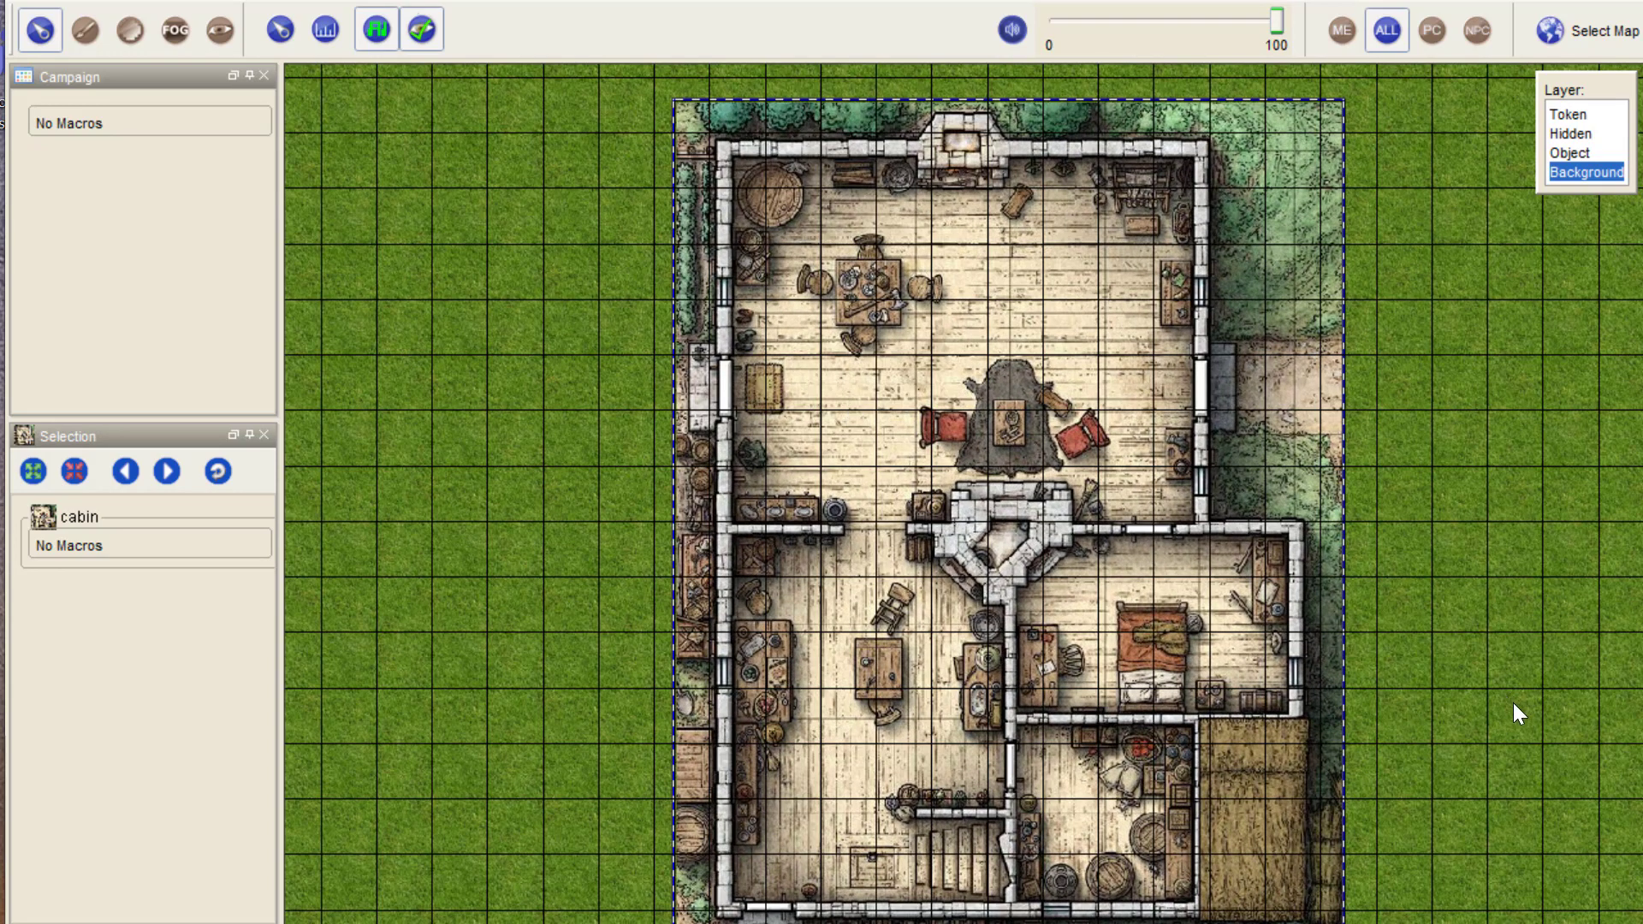
scroll(1095, 493, down, 2)
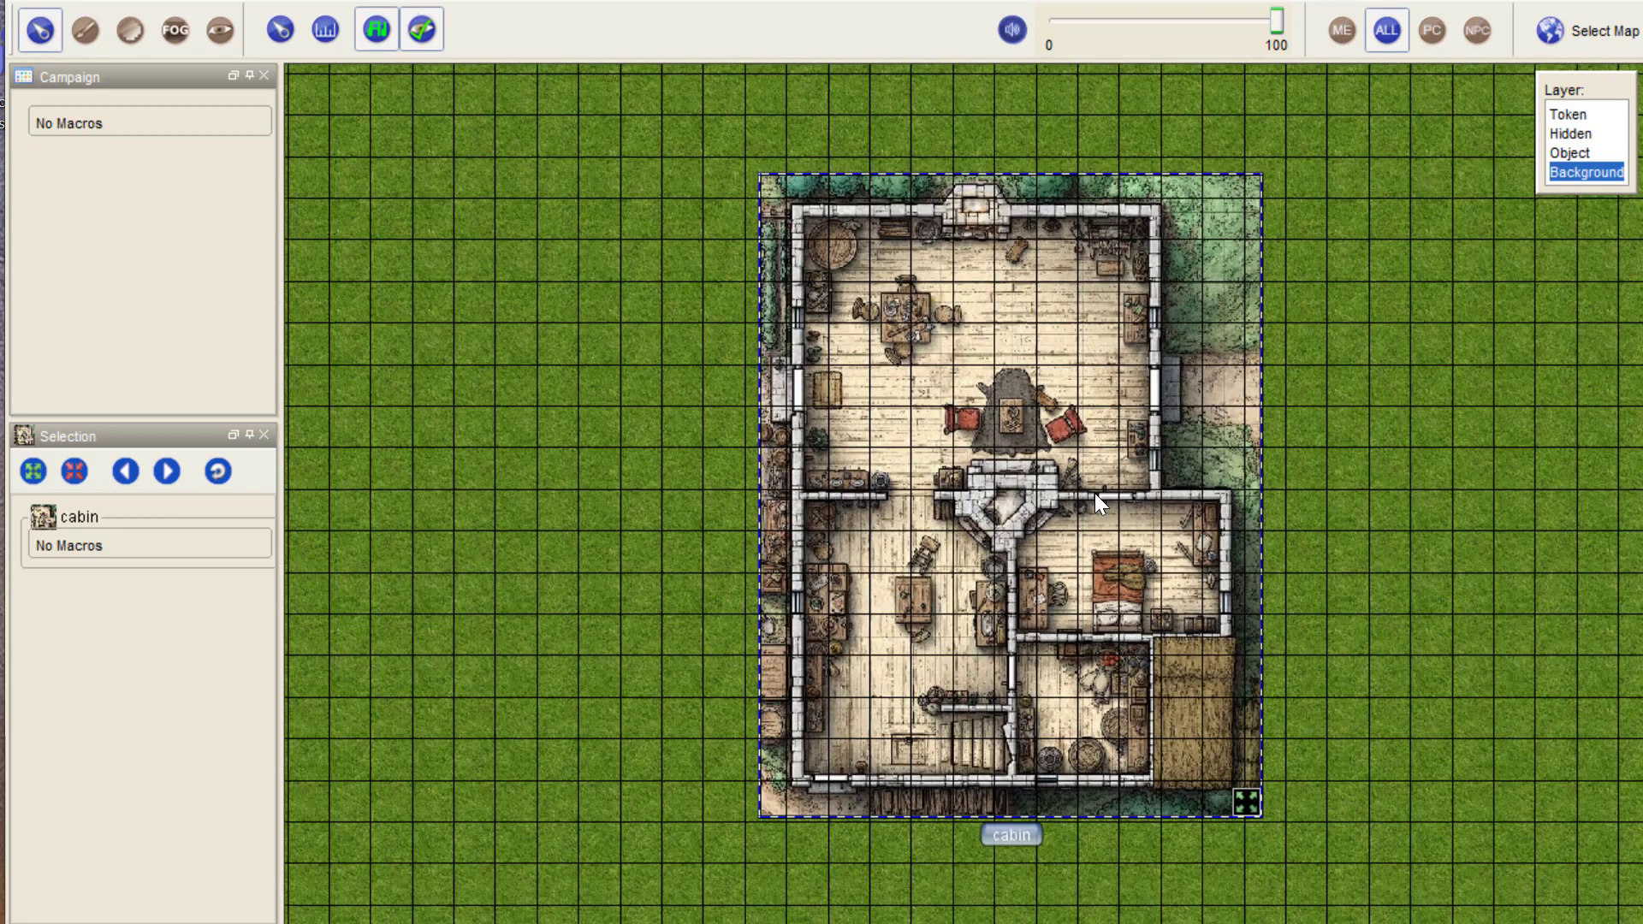
Return to the Token layer and VBL tool, trying a solid rectangle over the upper room, then cancelling it.
click(1574, 116)
click(220, 30)
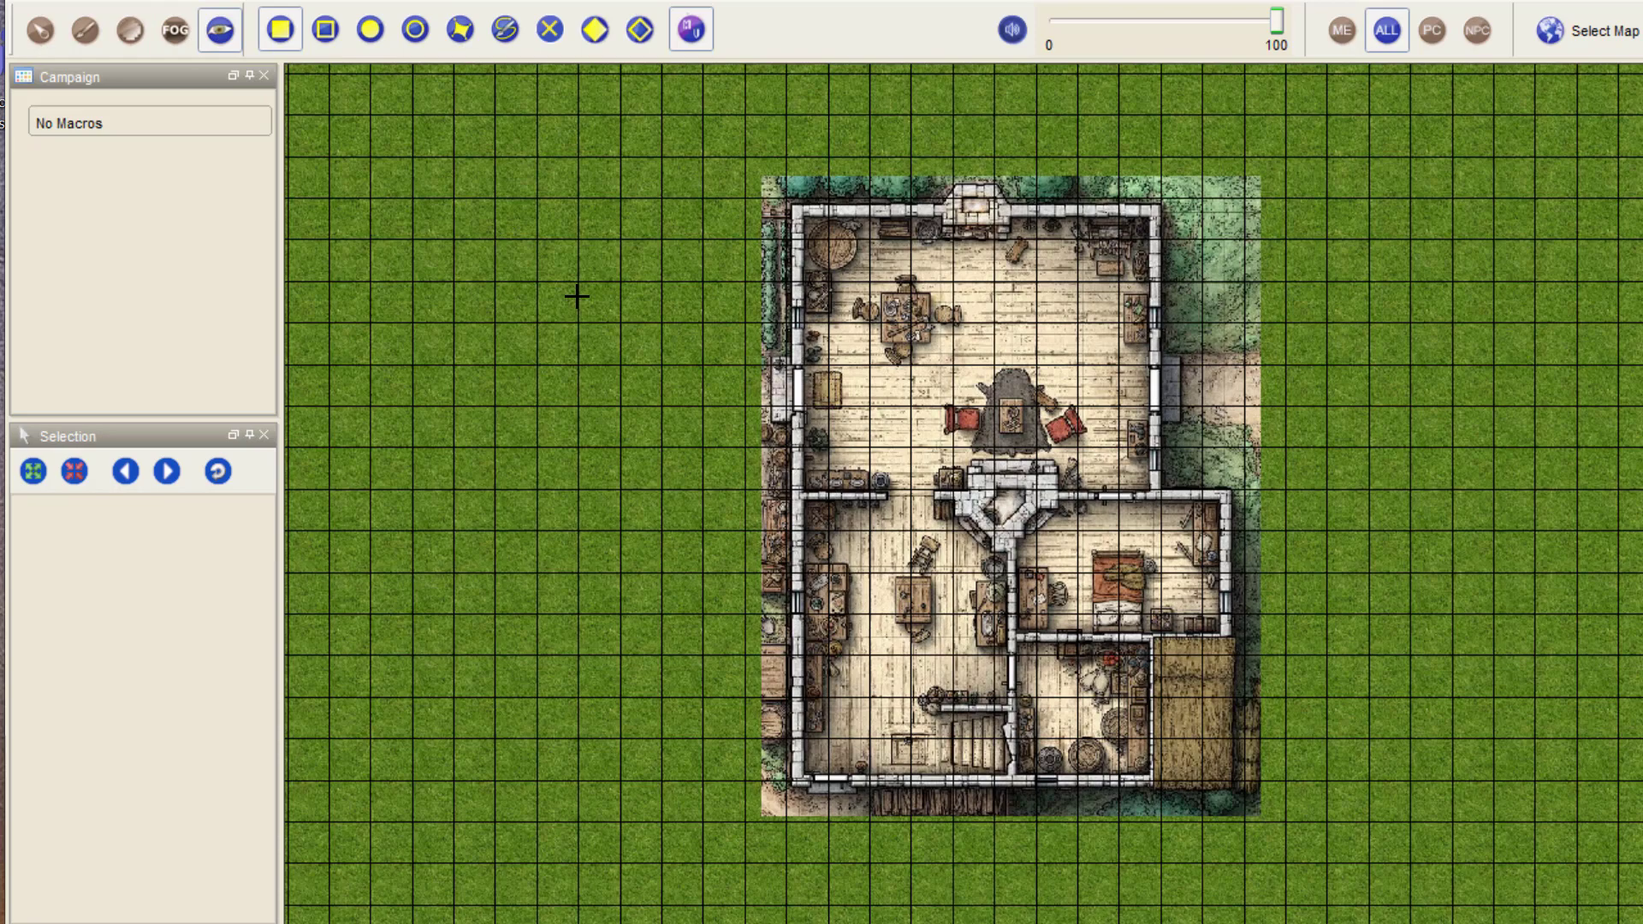
scroll(689, 319, up, 3)
scroll(928, 353, down, 4)
drag(843, 333, 557, 319)
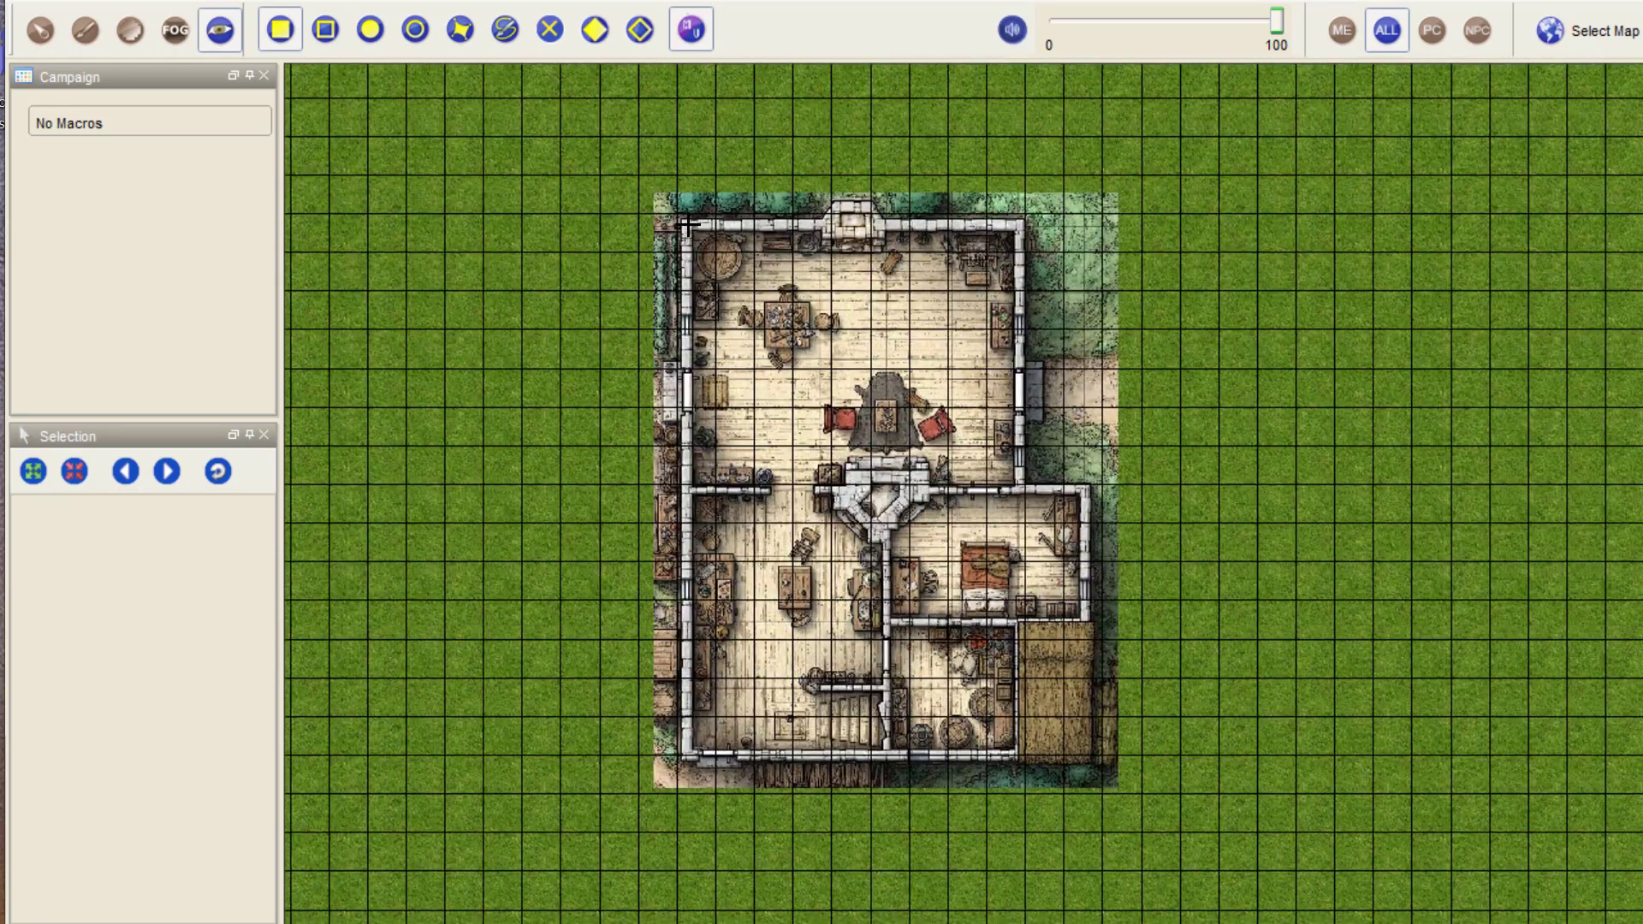
drag(688, 224, 1023, 486)
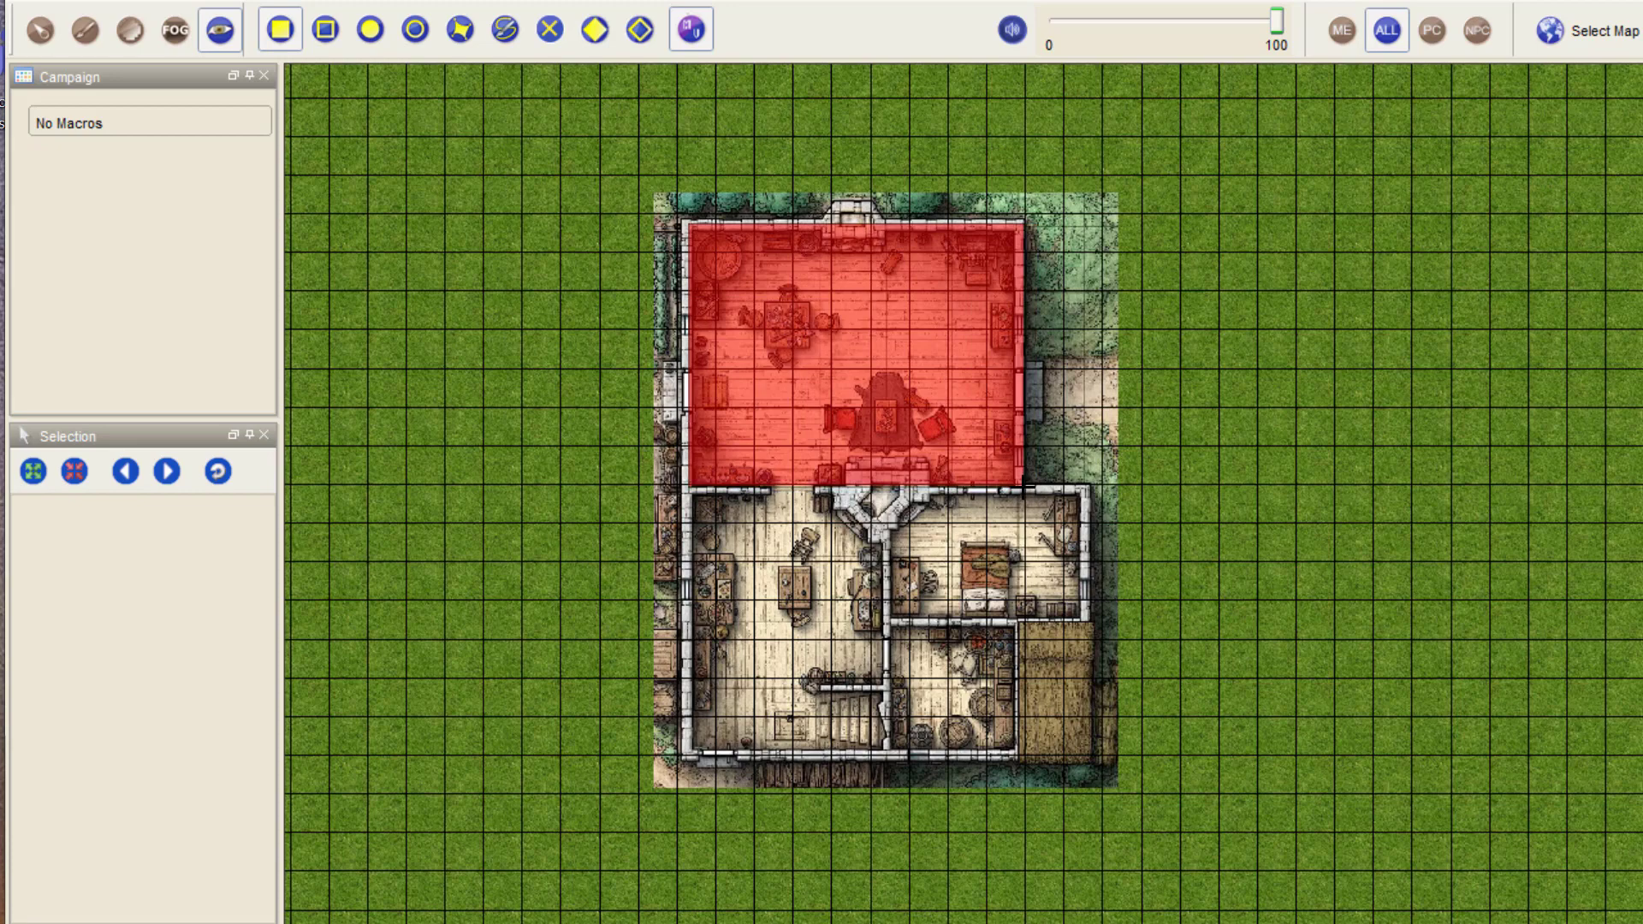
key(Escape)
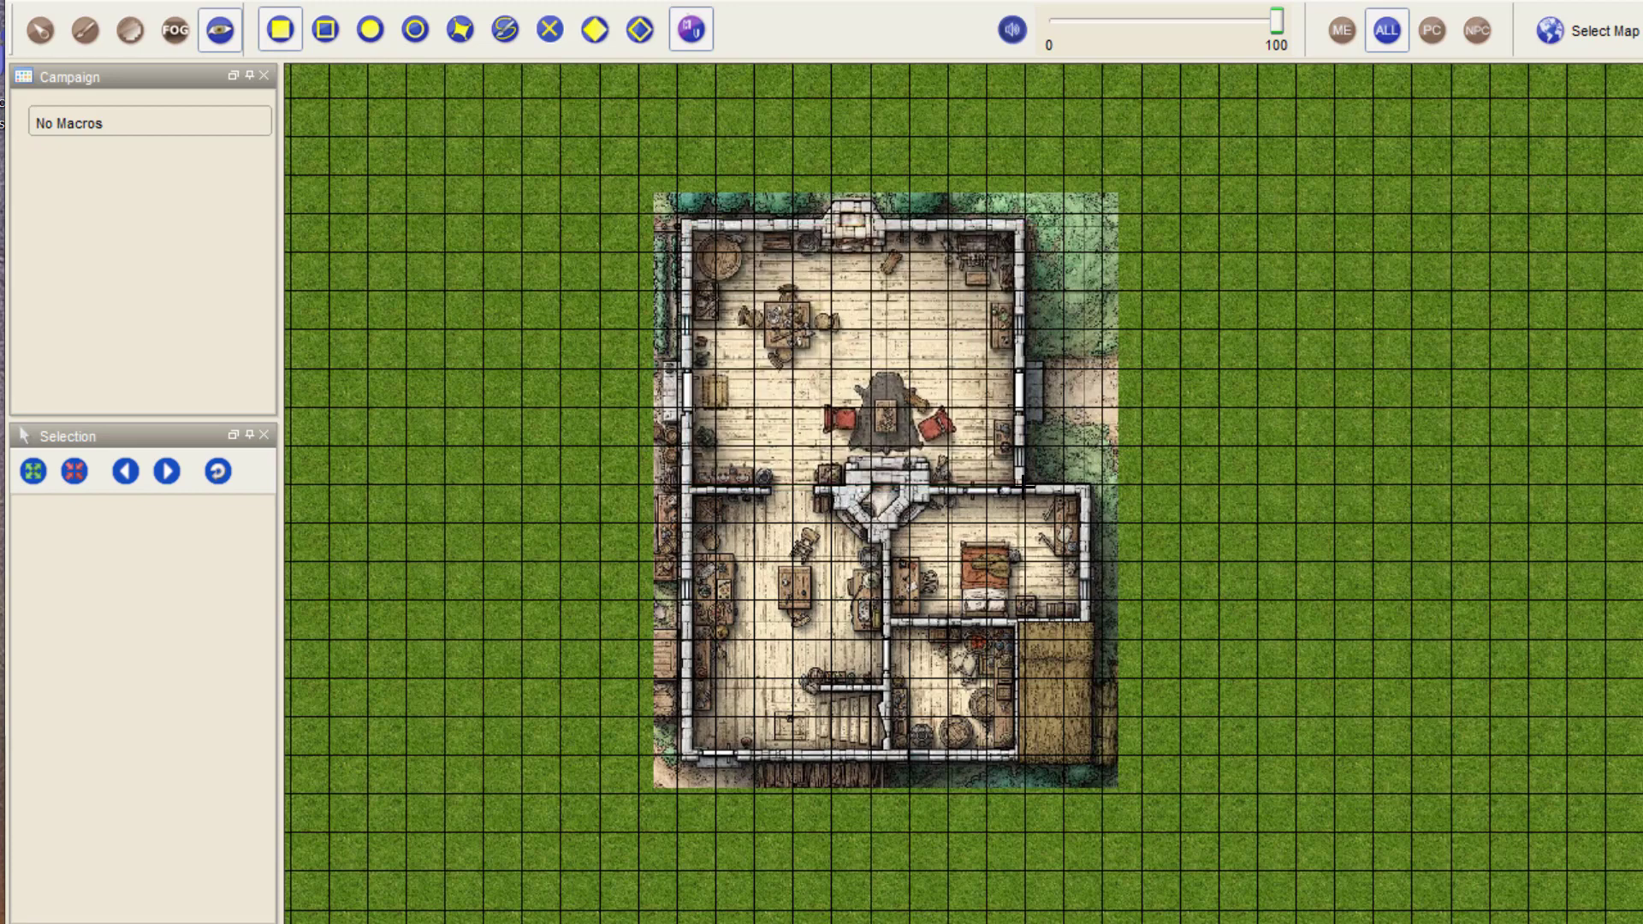
Trace the upper room, bedroom and lower-left room walls with hollow VBL rectangles.
click(325, 30)
drag(687, 224, 1023, 486)
click(1023, 486)
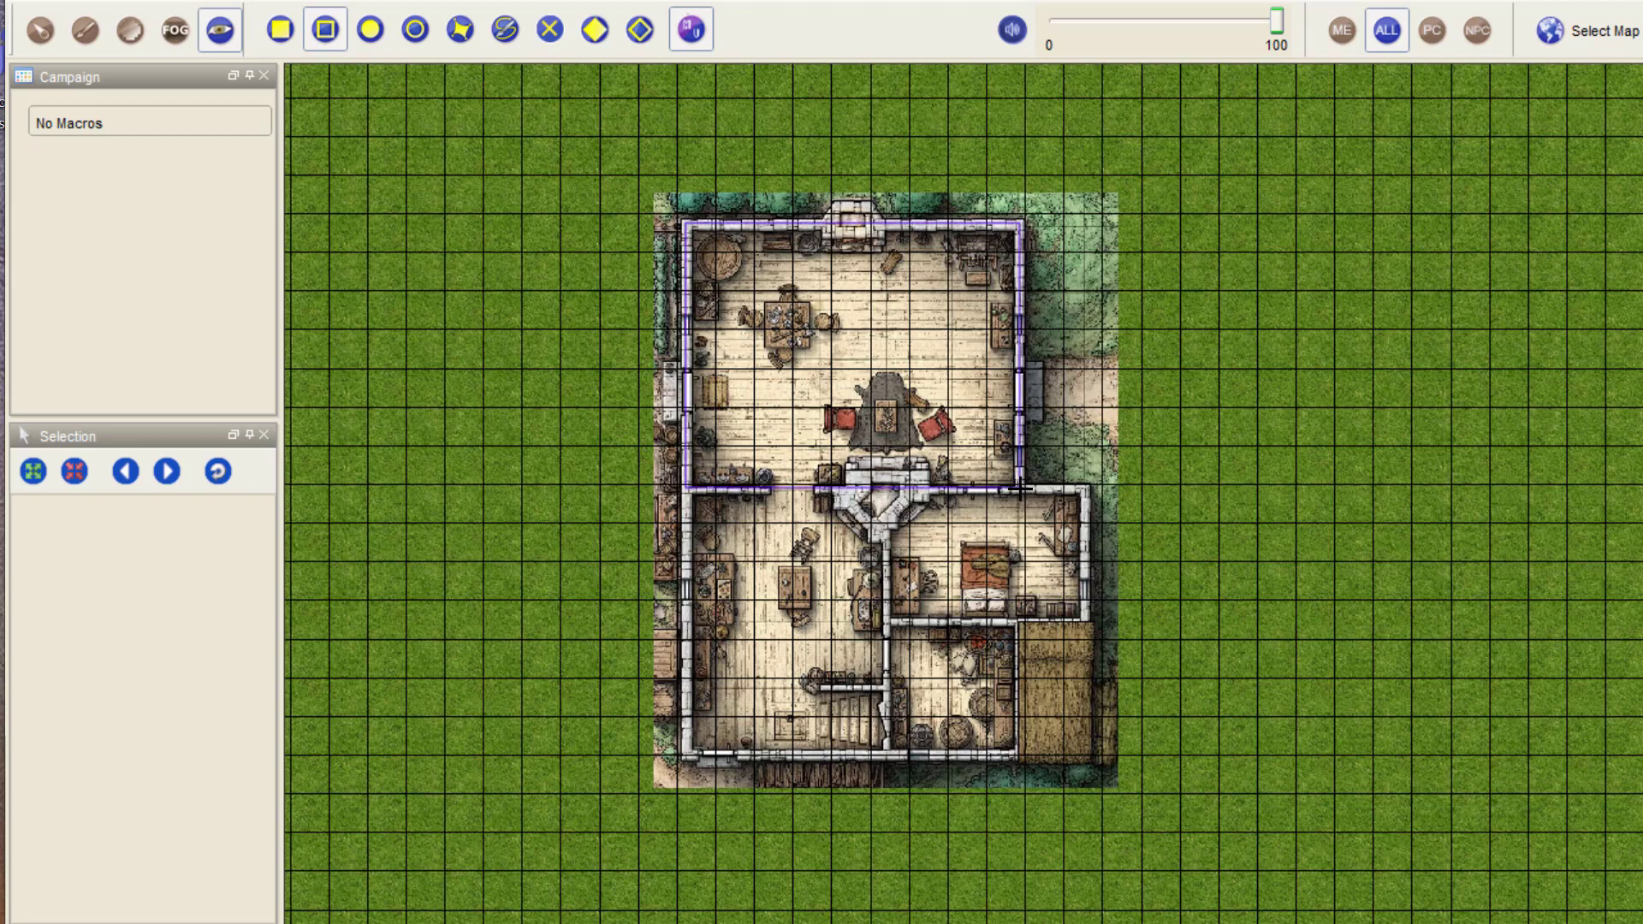
drag(1078, 487, 890, 621)
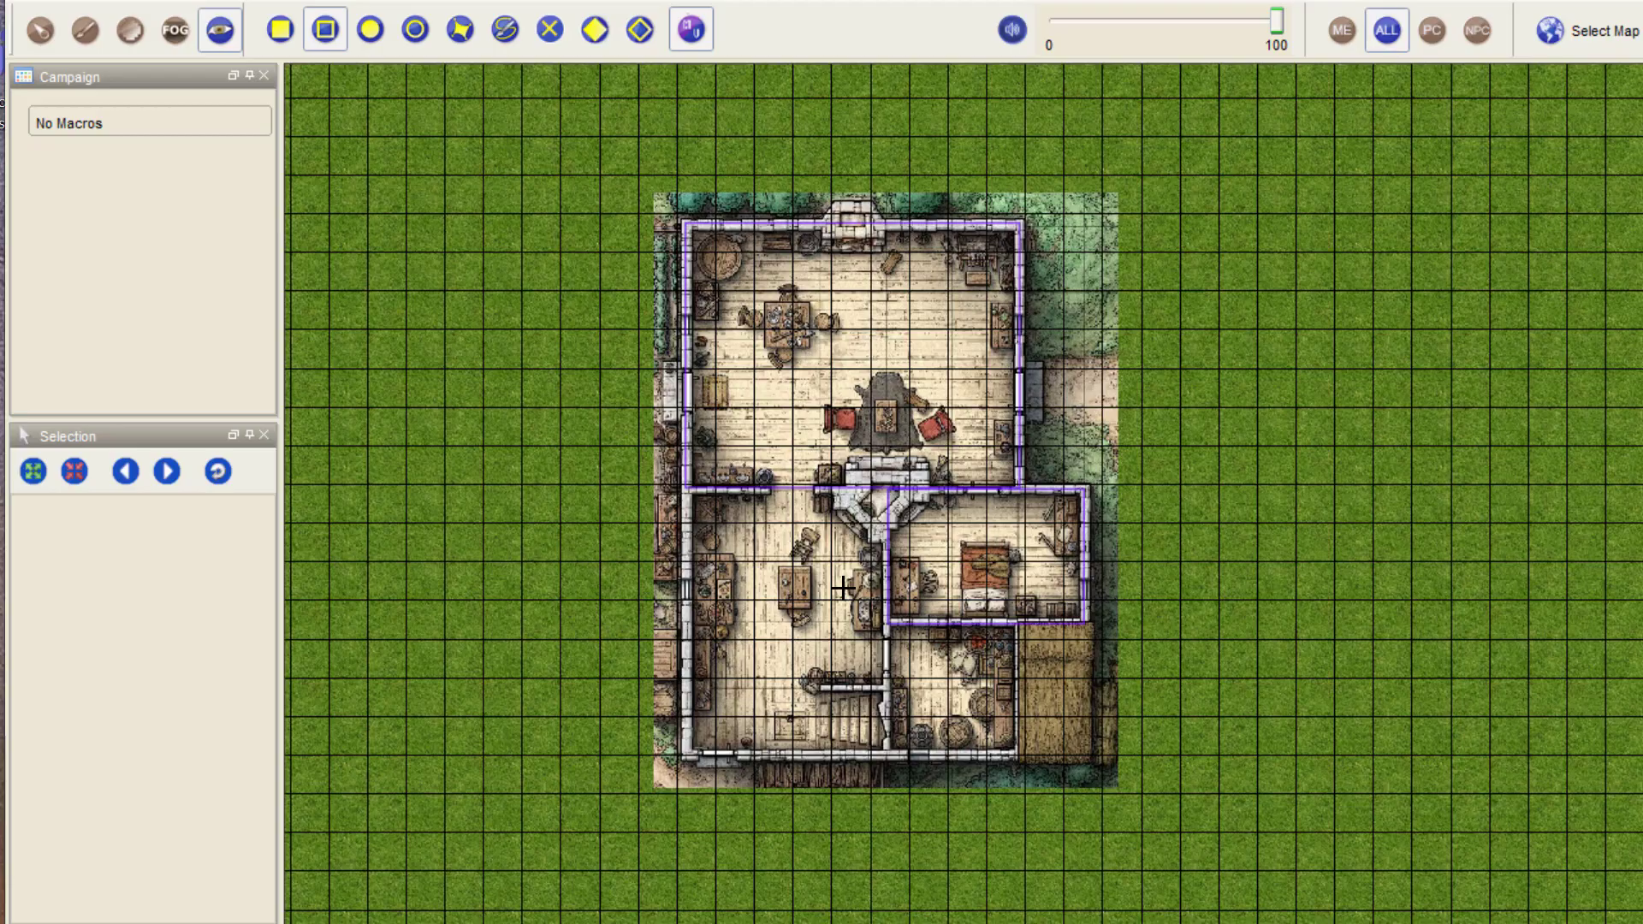
scroll(685, 486, up, 8)
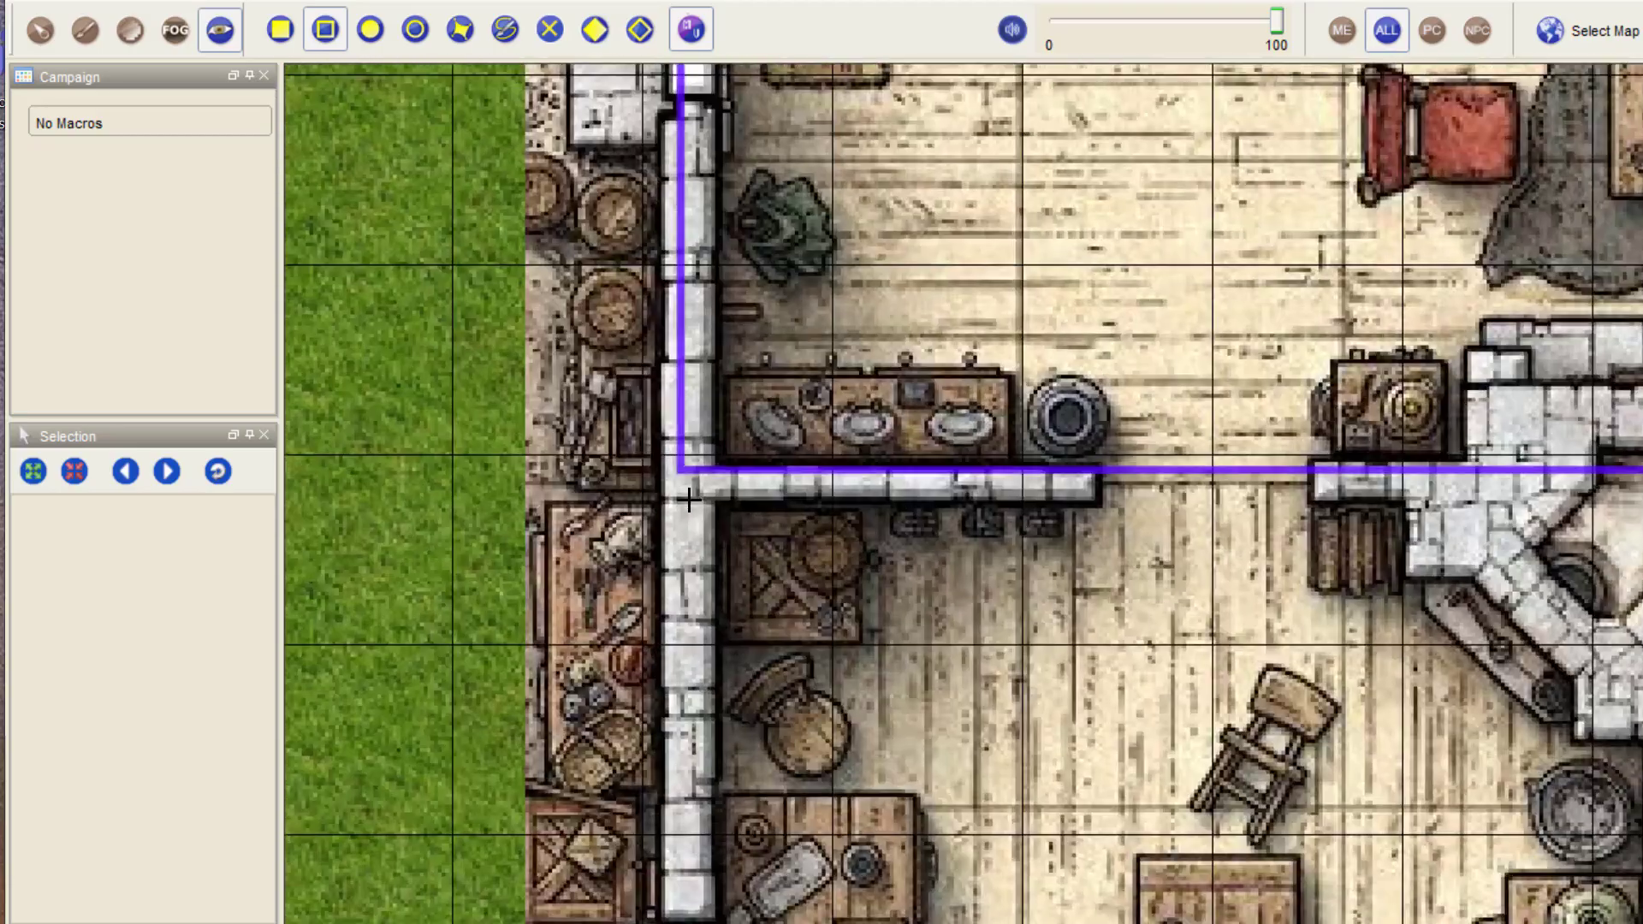
scroll(685, 469, down, 10)
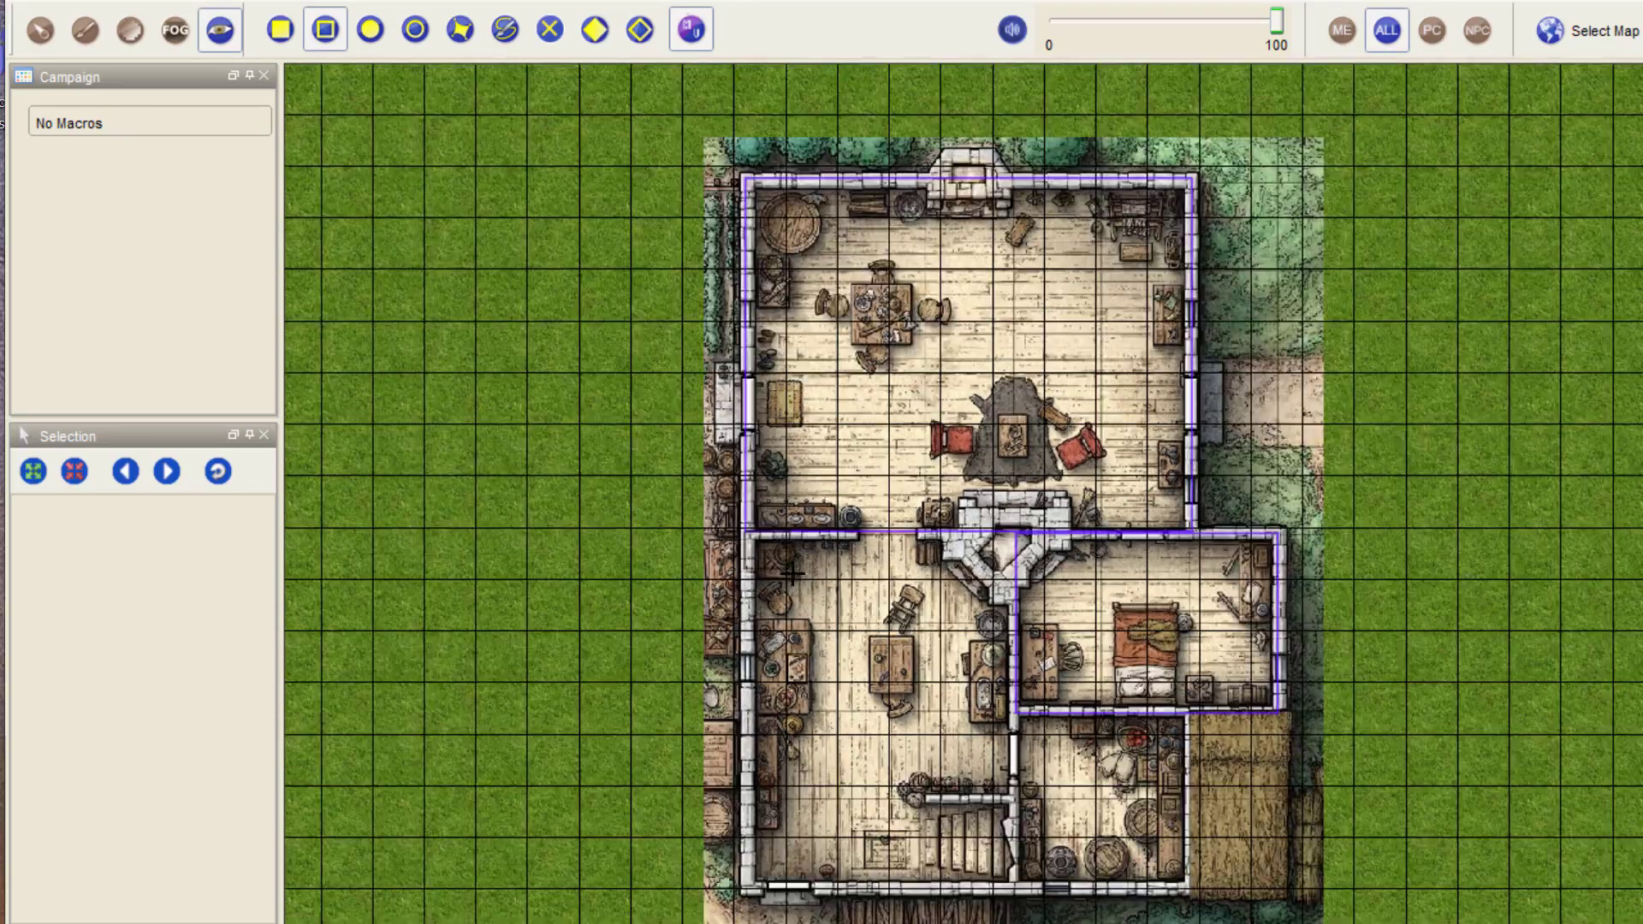
drag(744, 532, 1013, 888)
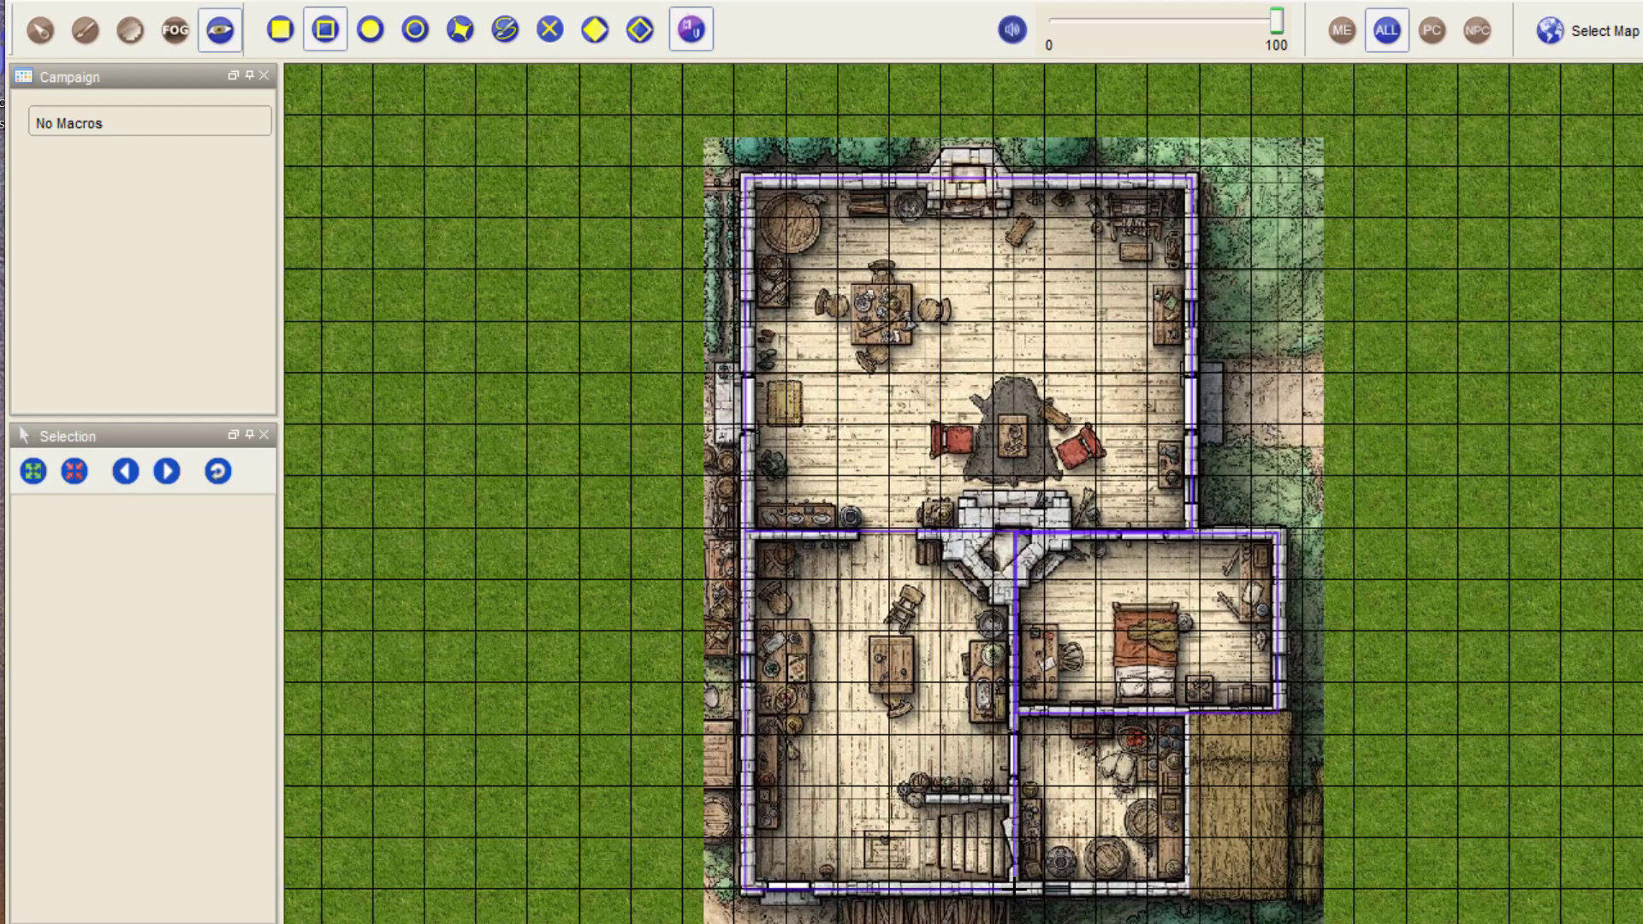
Pan and zoom to bring the whole walled cabin back to the centre of view.
scroll(1185, 710, up, 6)
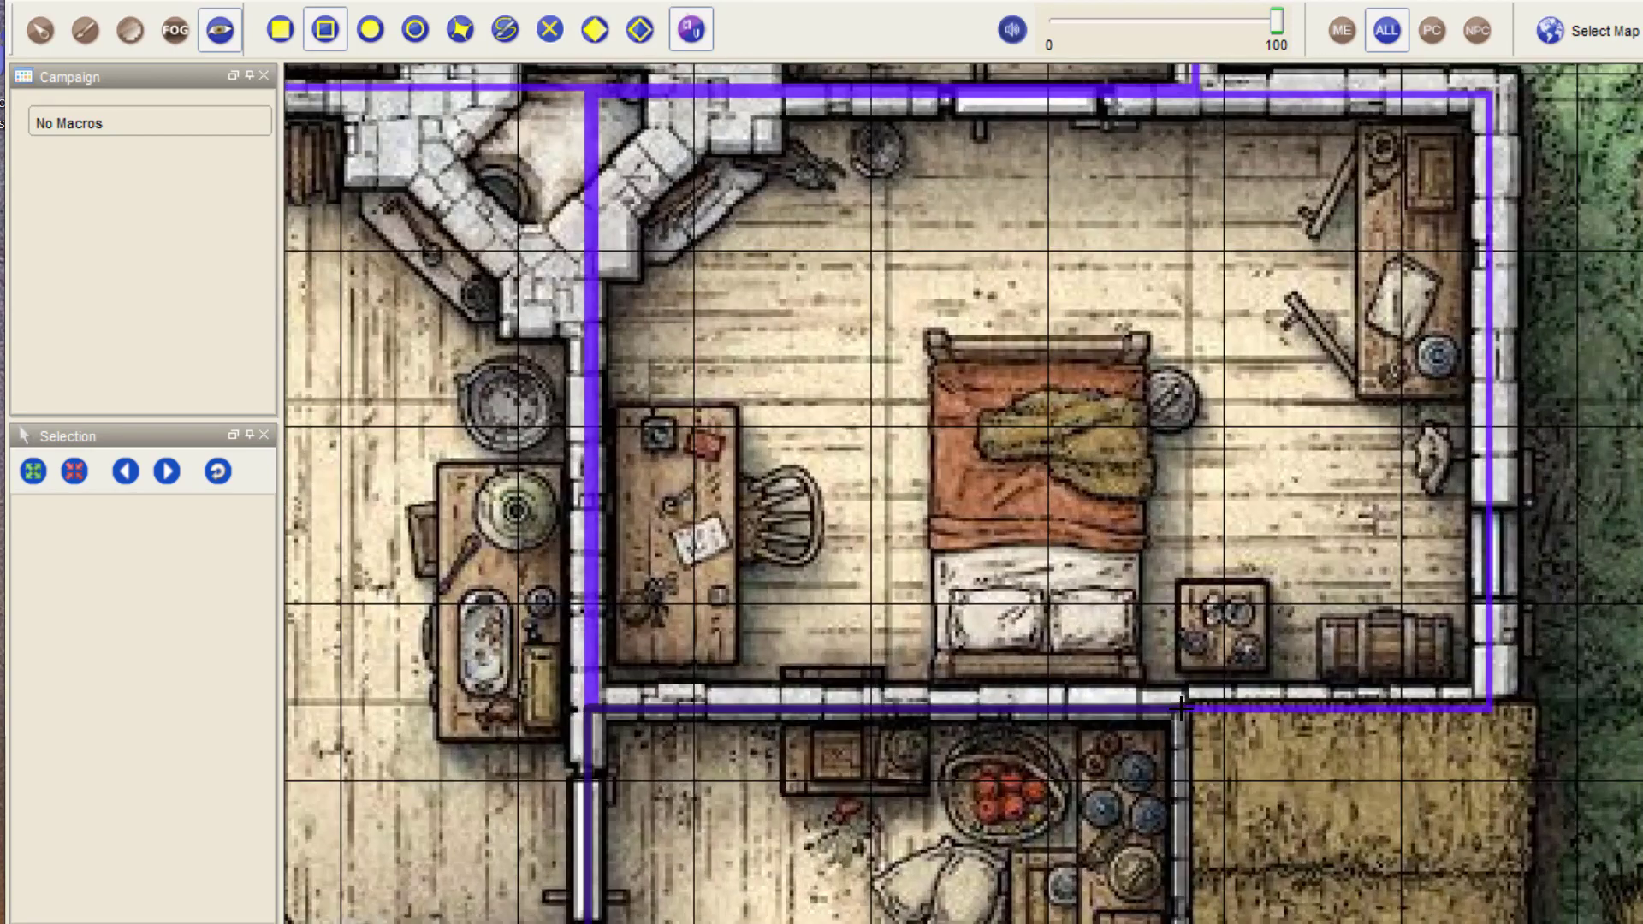
scroll(673, 335, up, 4)
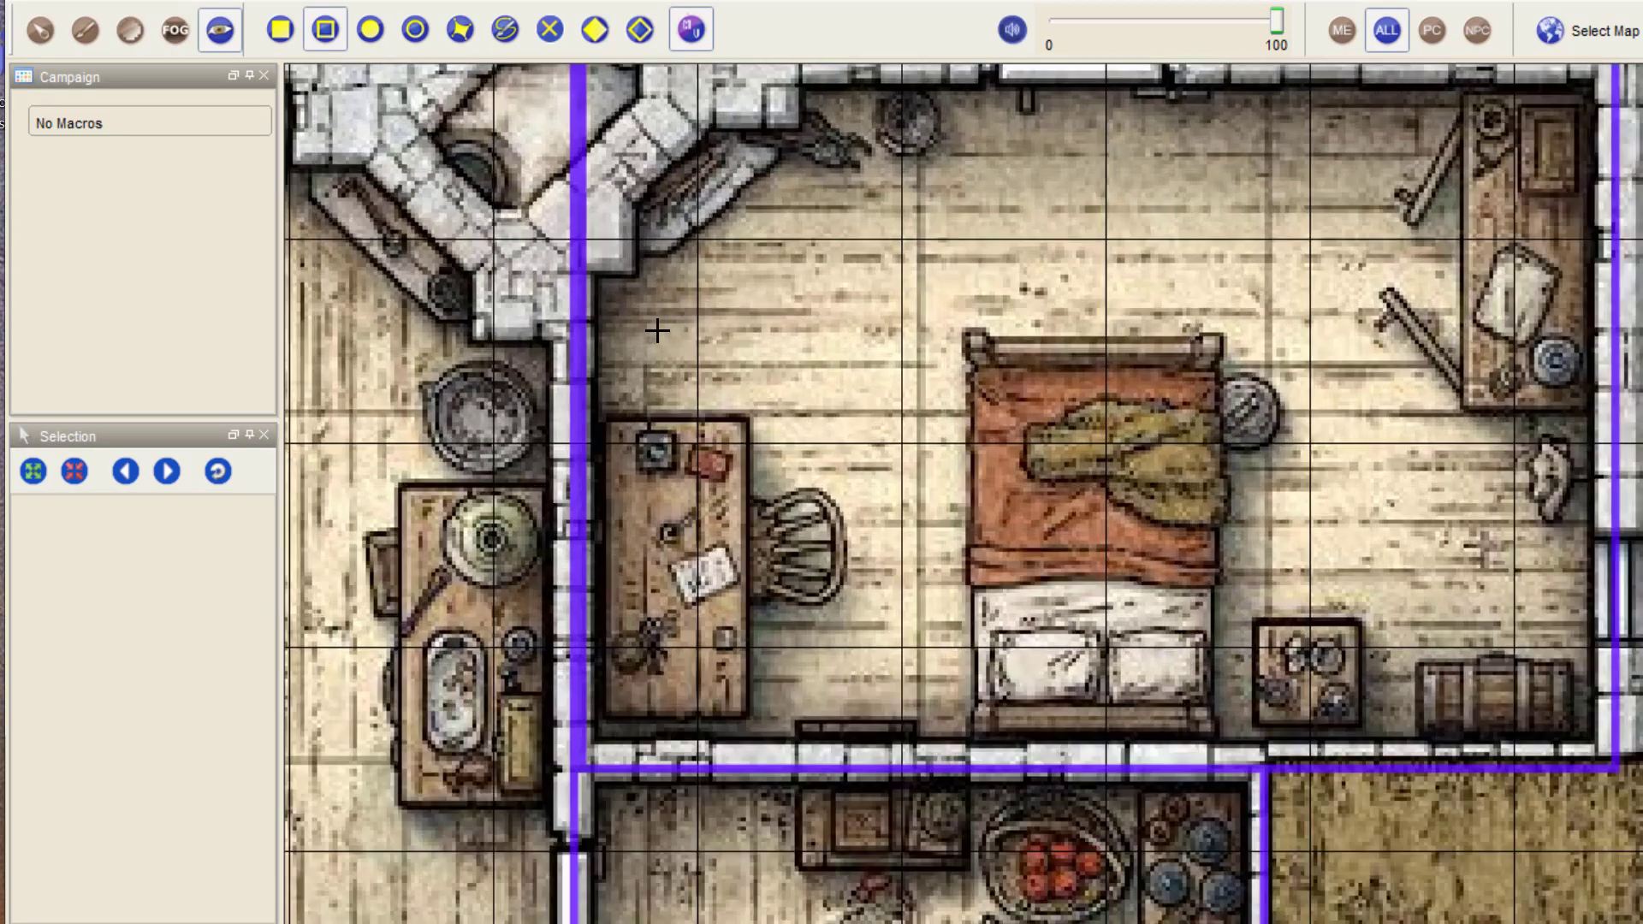
scroll(684, 338, down, 10)
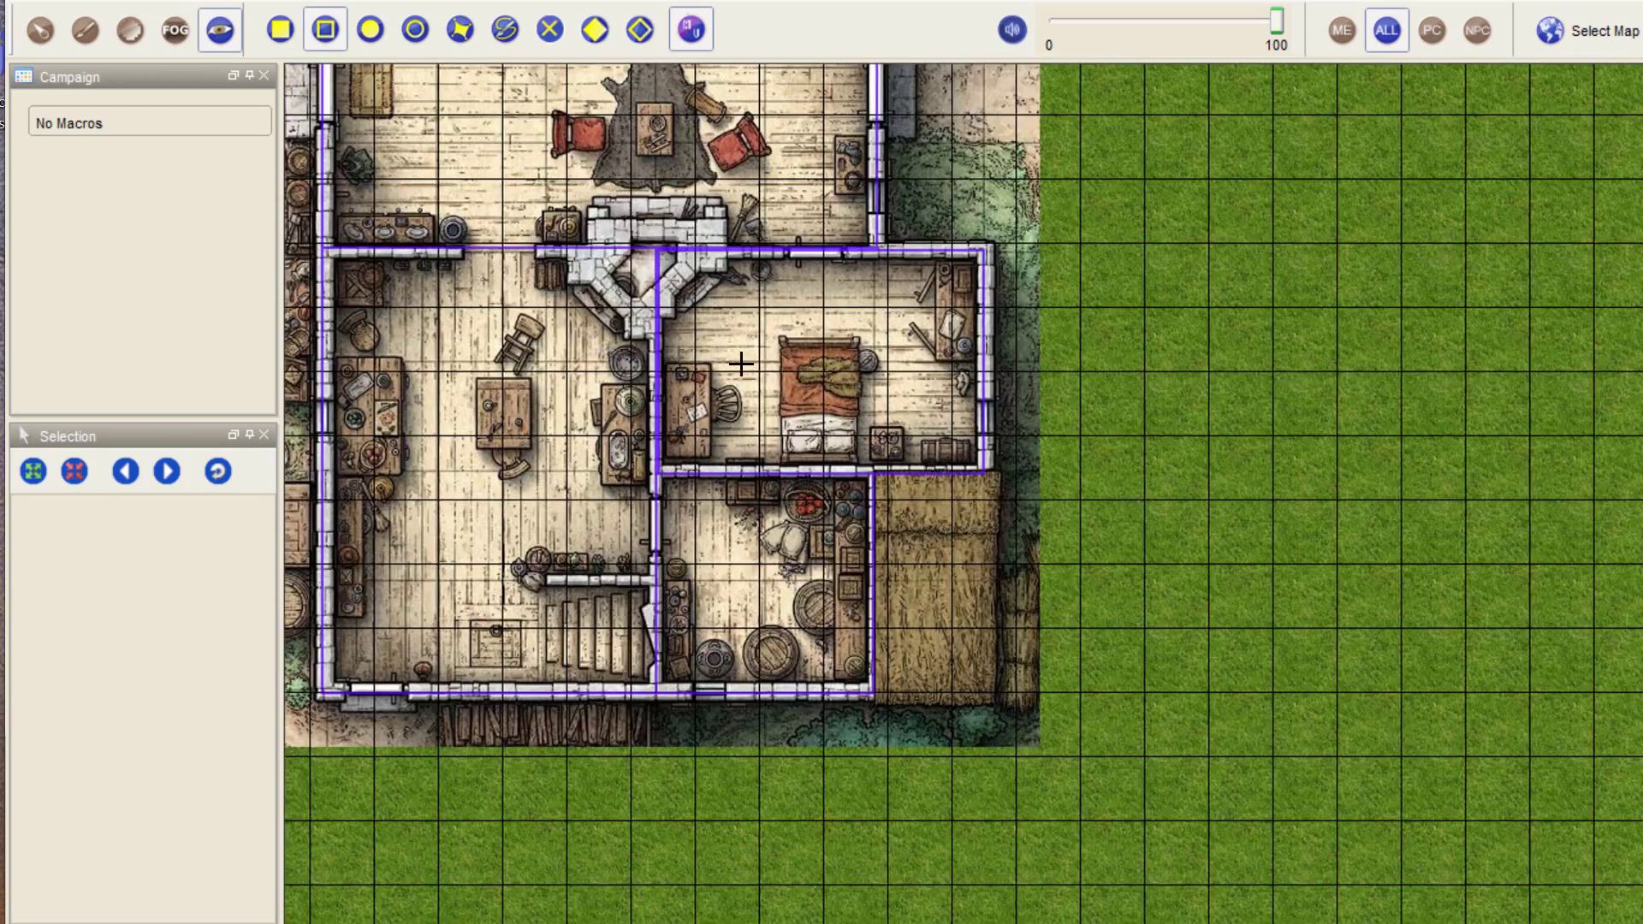
drag(609, 351, 809, 384)
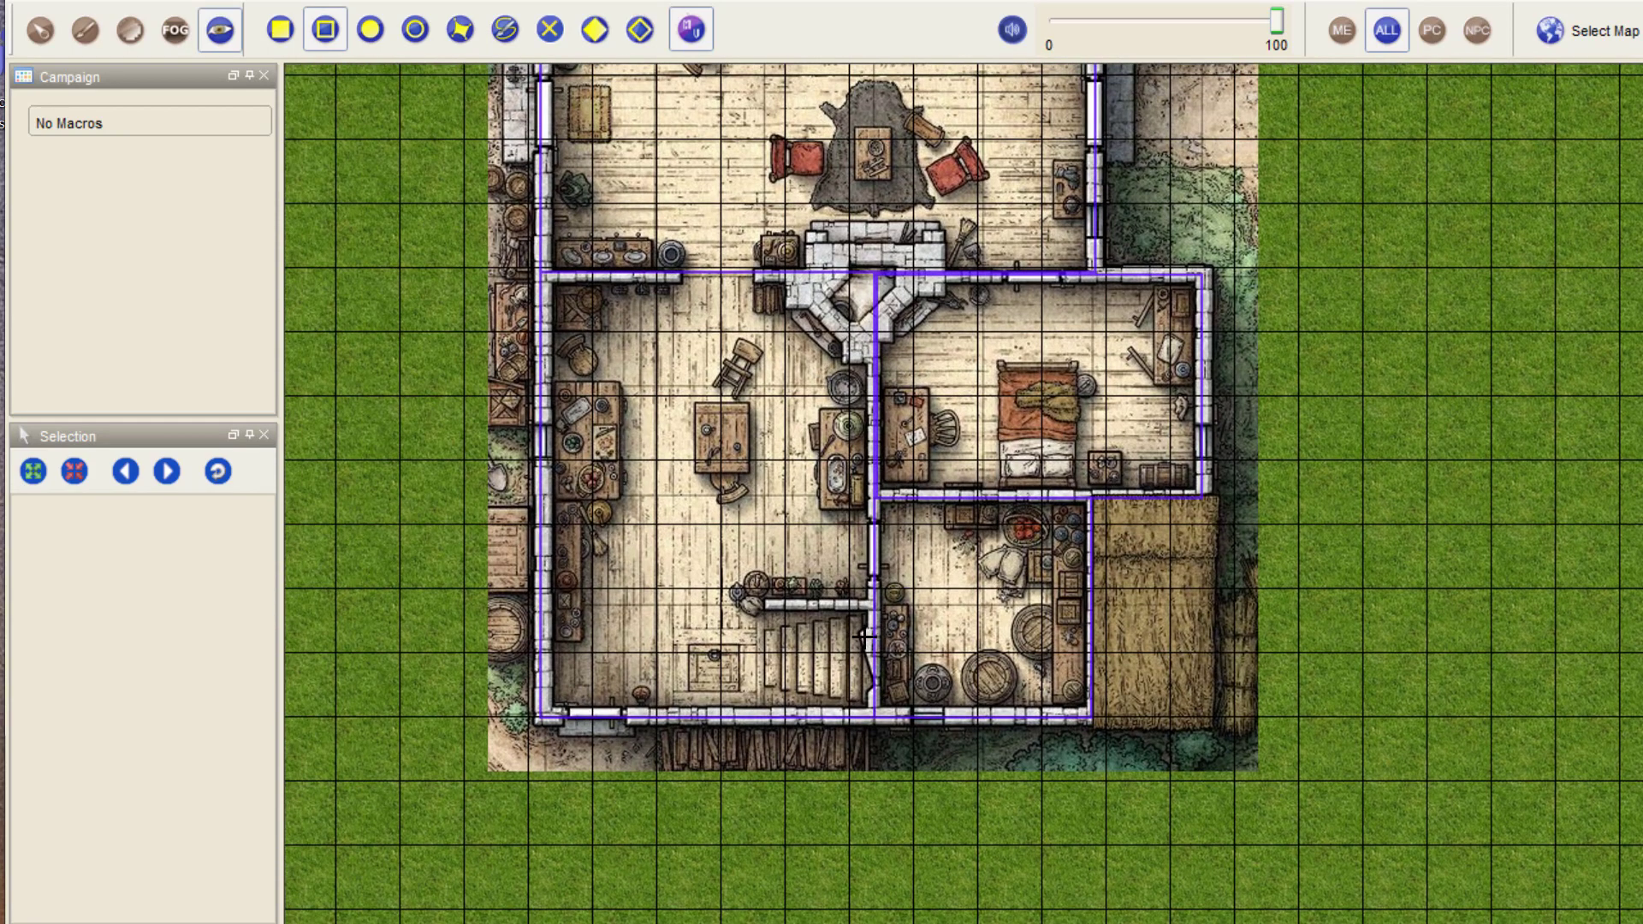
drag(888, 239, 970, 426)
scroll(958, 410, down, 3)
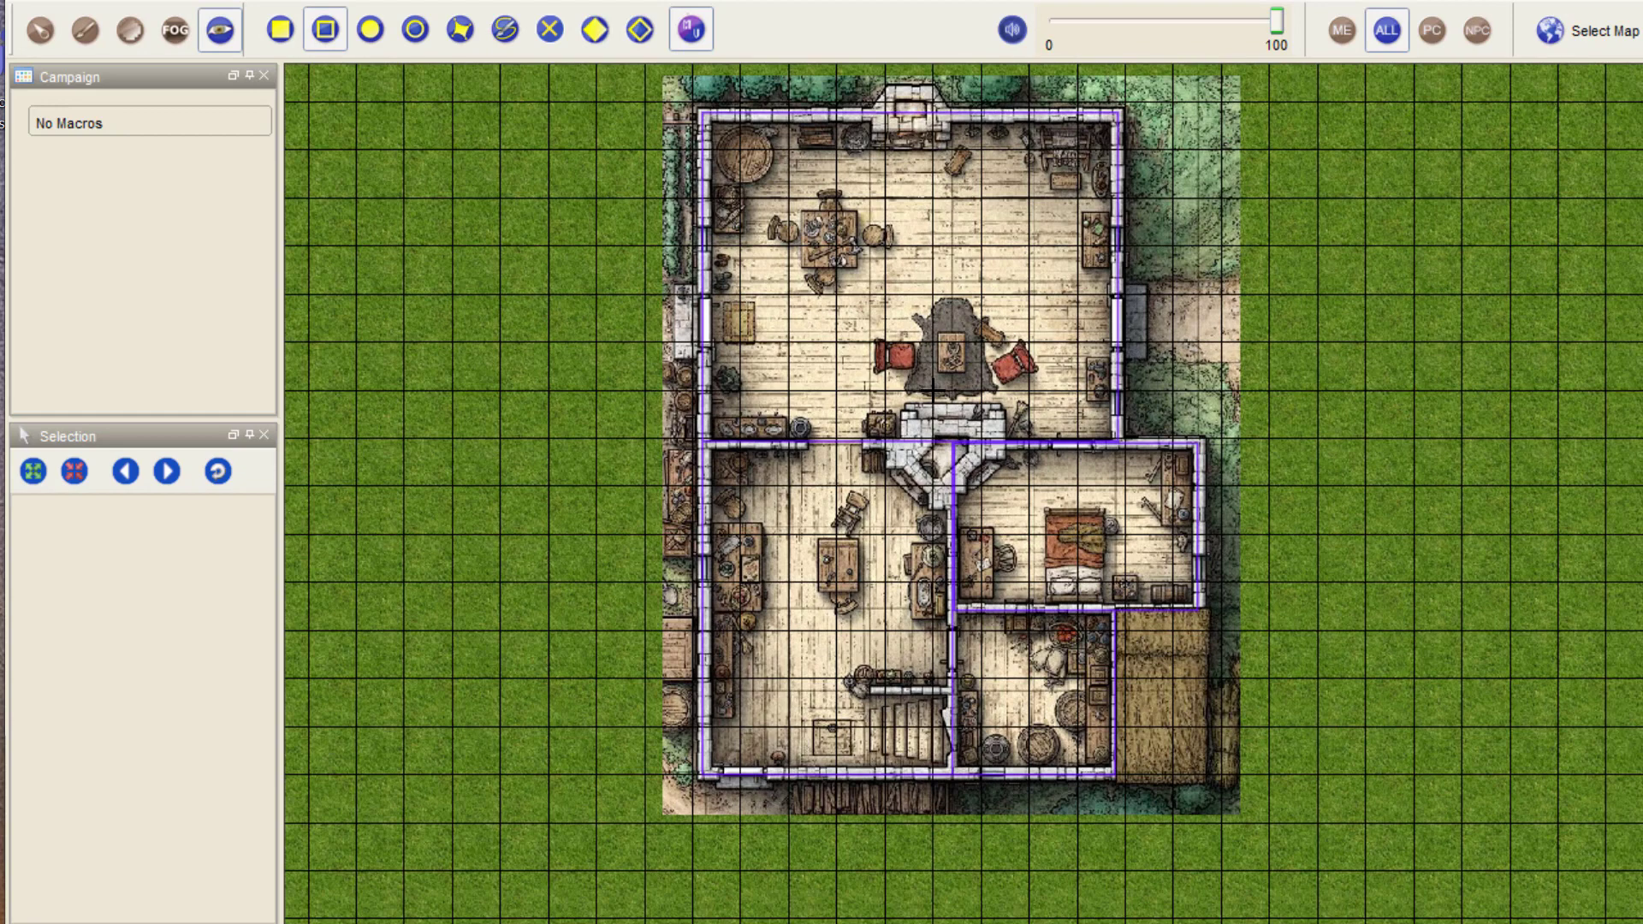
drag(942, 339, 975, 376)
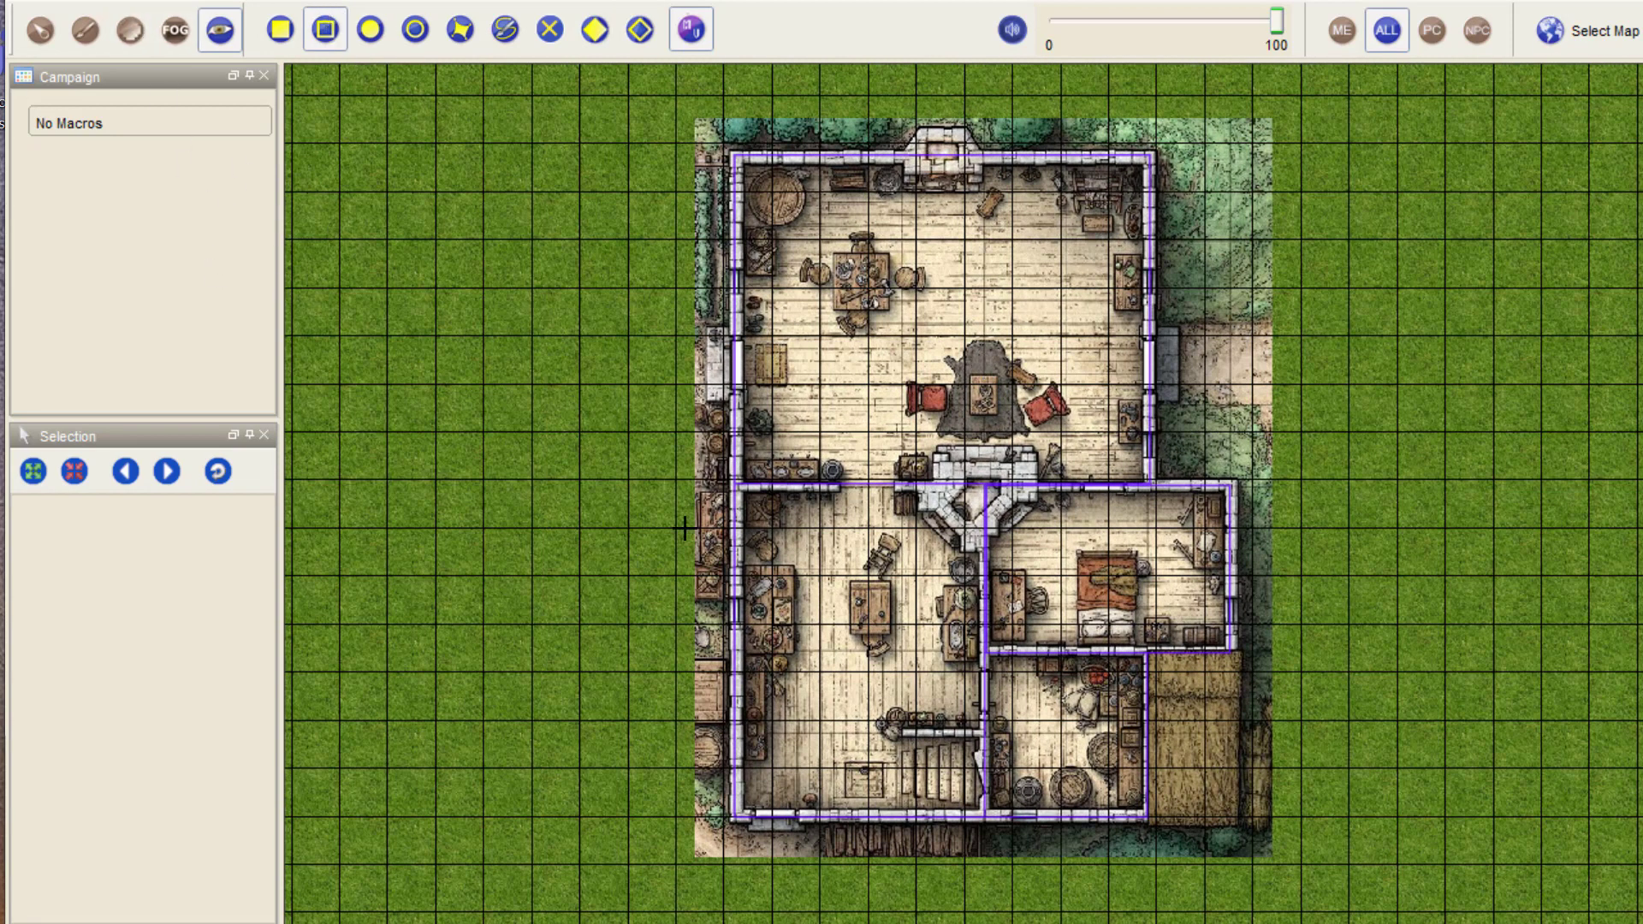
Place a Dragon token from the Resource Library beside the cabin, then return to the Pointer tool.
click(276, 1)
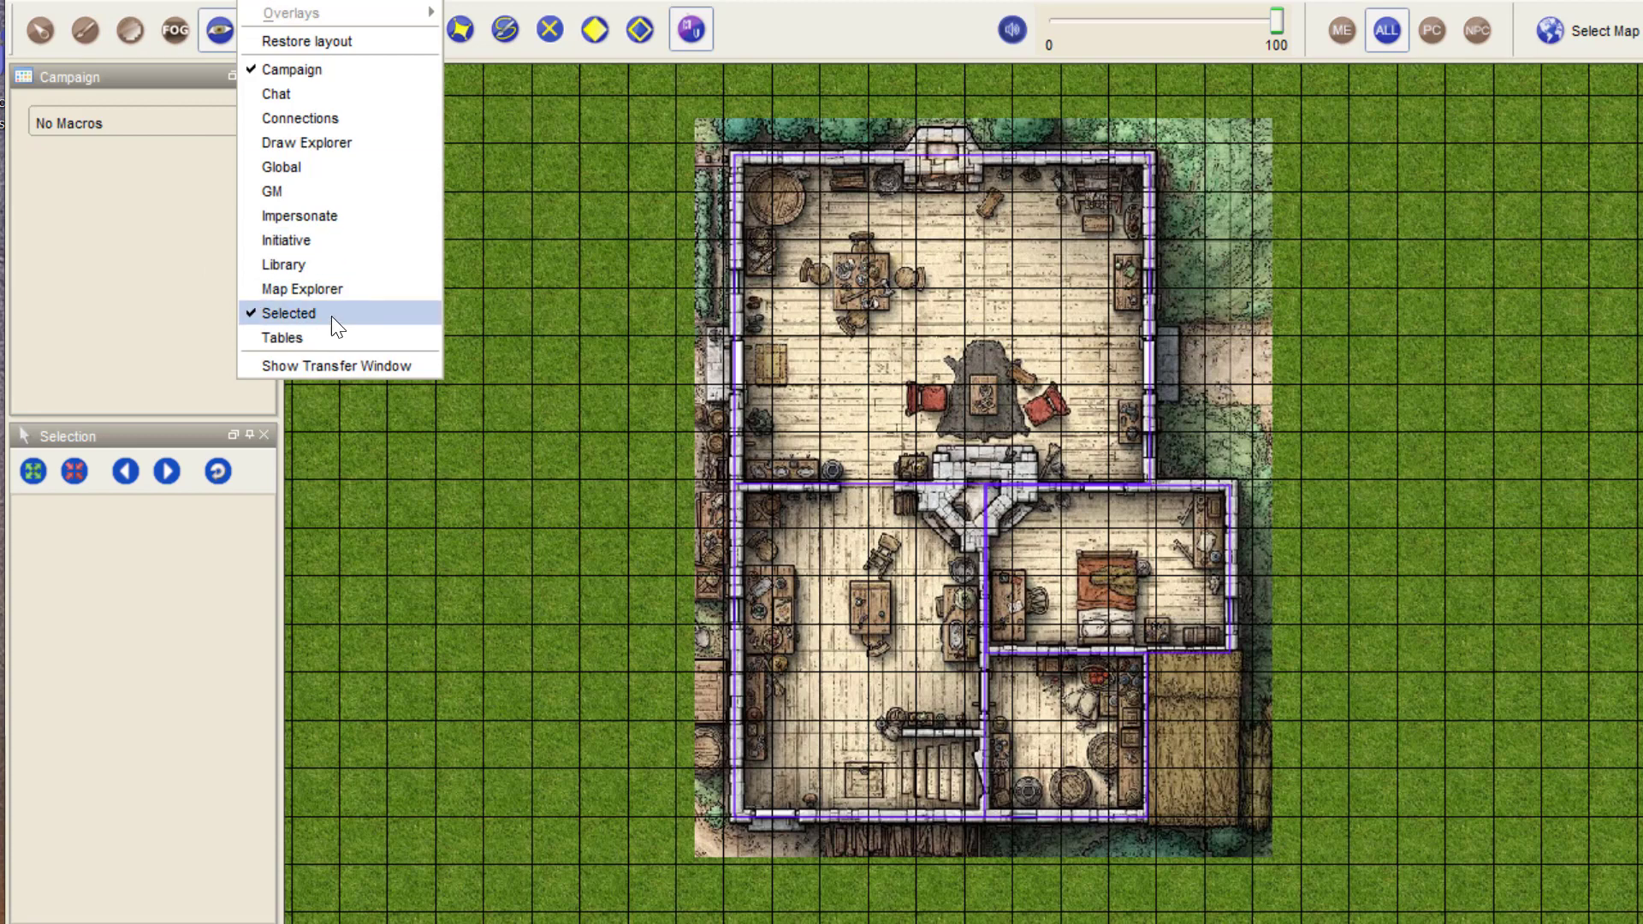
click(301, 264)
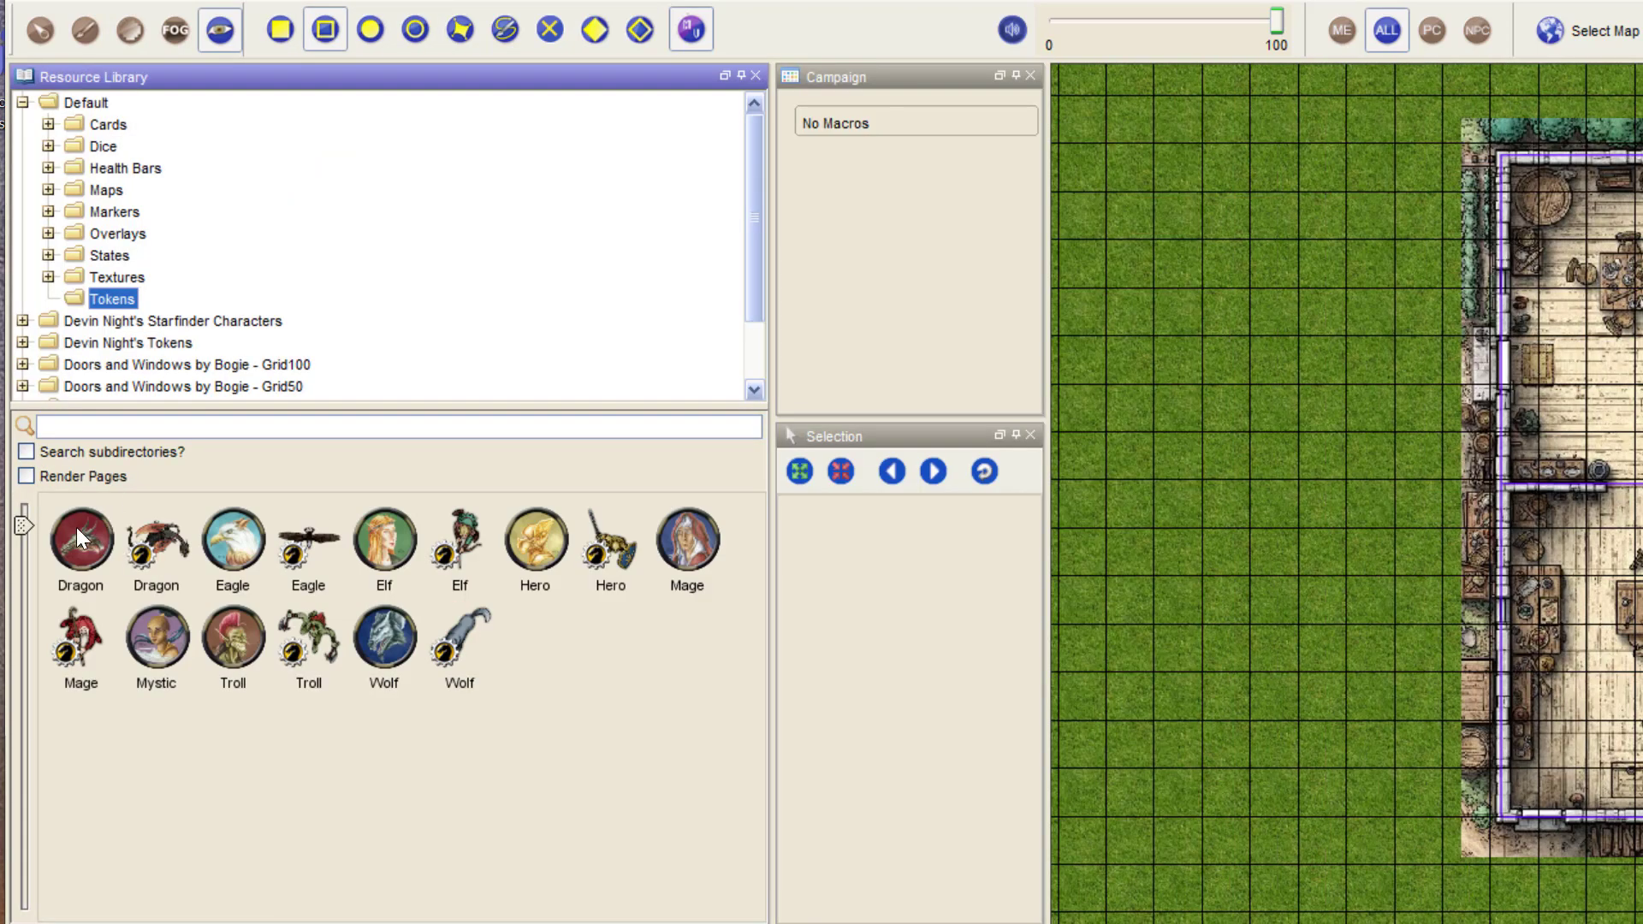
drag(76, 527, 1274, 454)
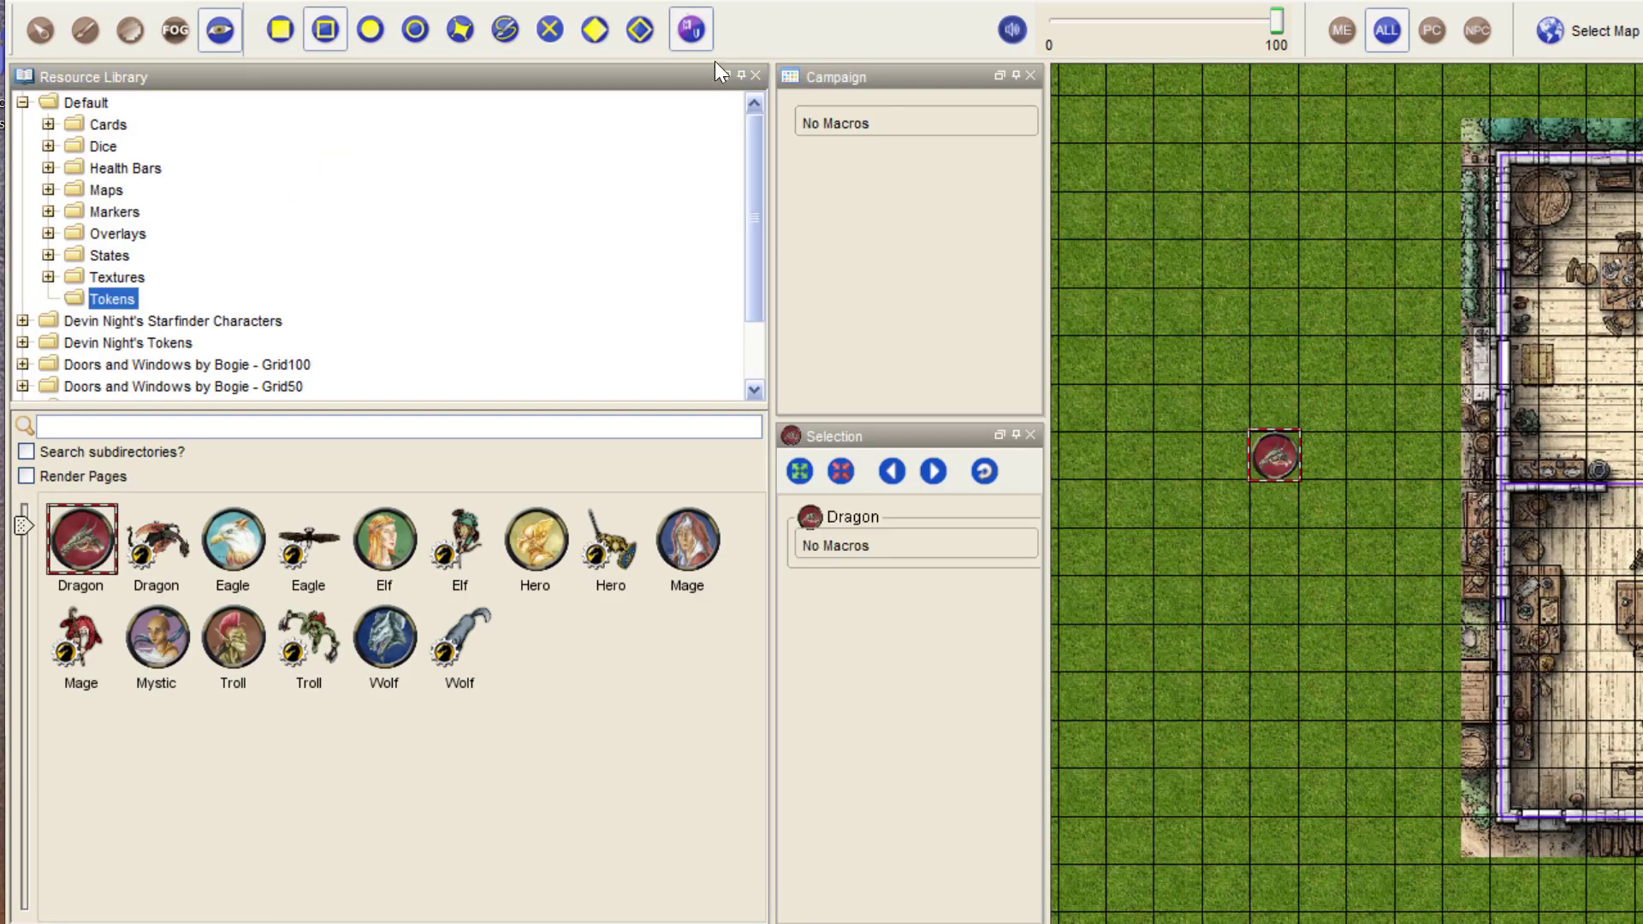
click(756, 76)
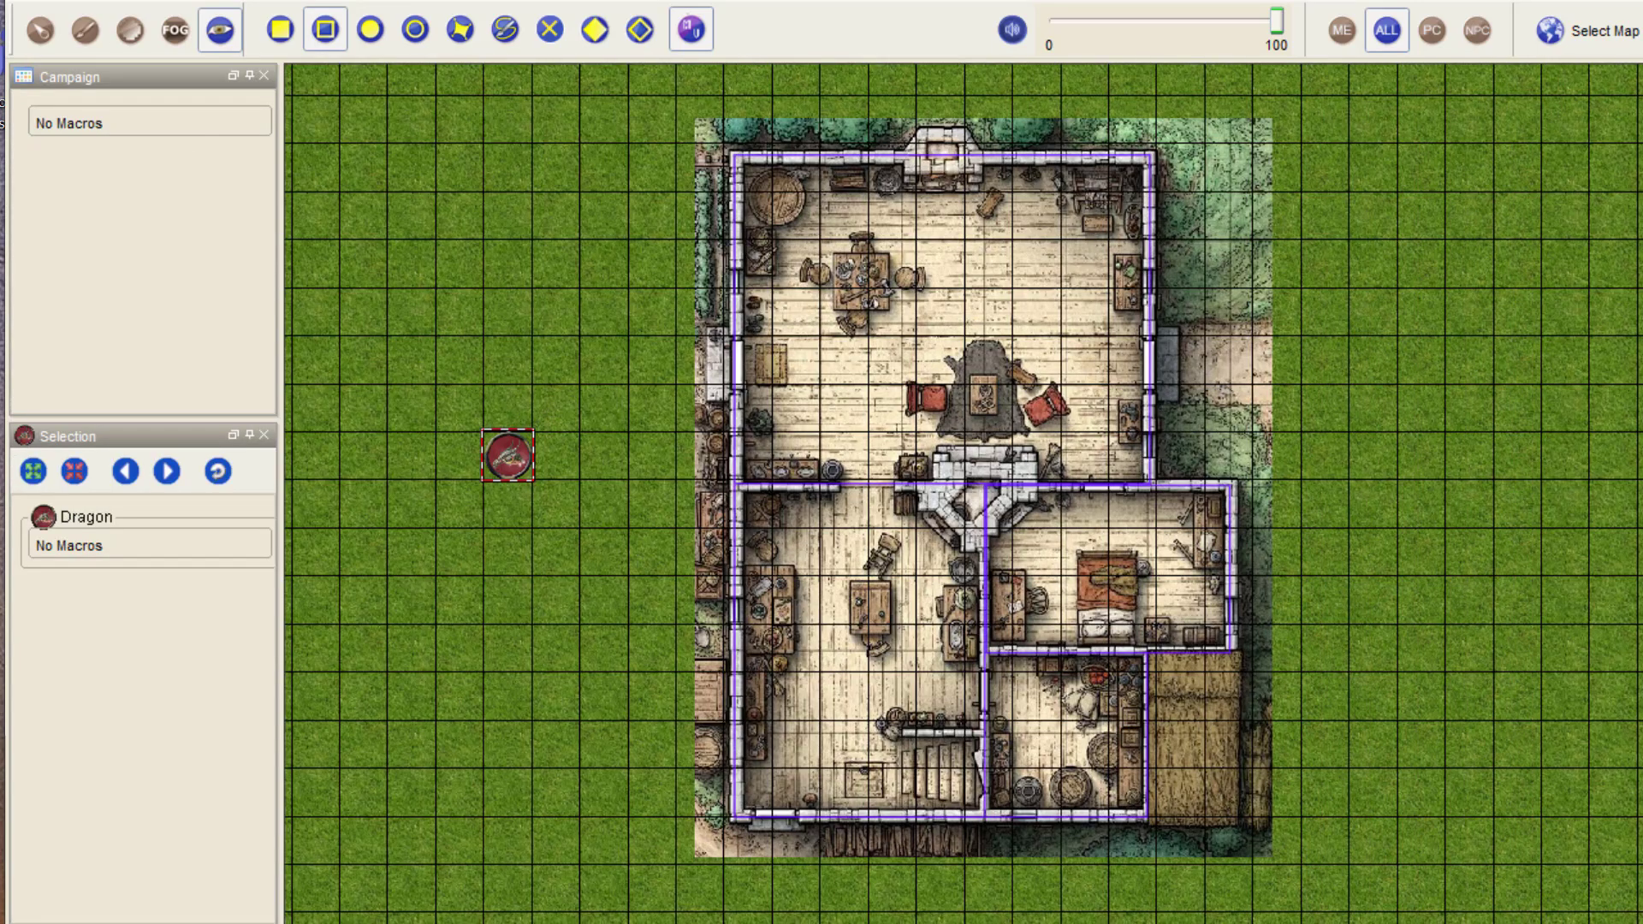
click(33, 32)
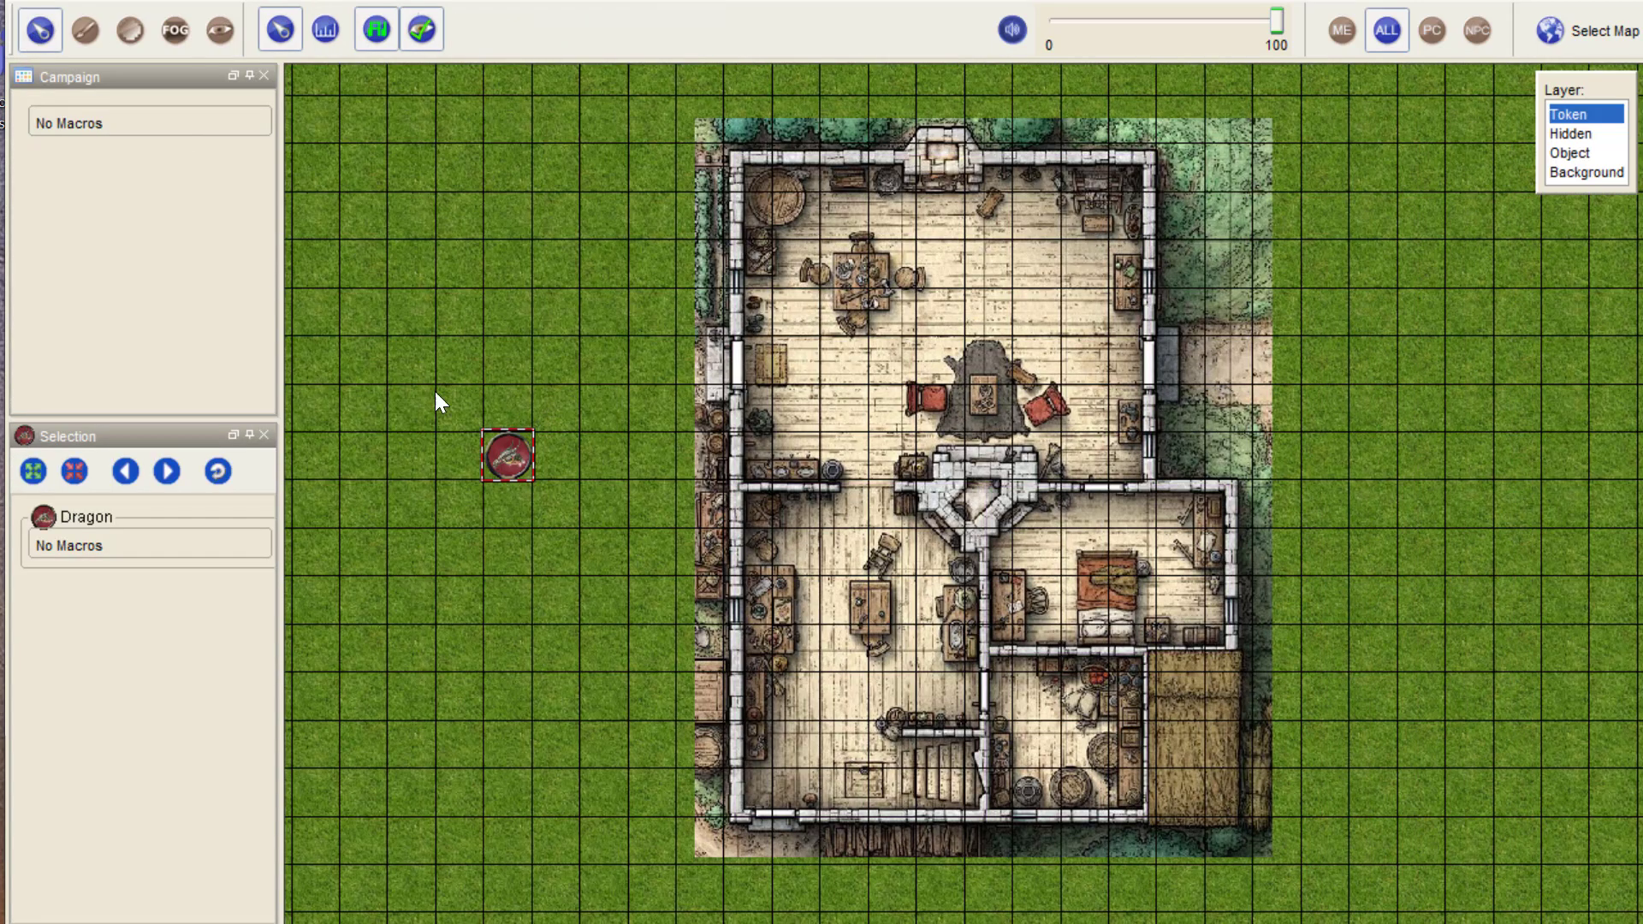
Check the Dragon token's type in its Config tab, then move it onto the grass west of the cabin.
double_click(517, 451)
click(917, 180)
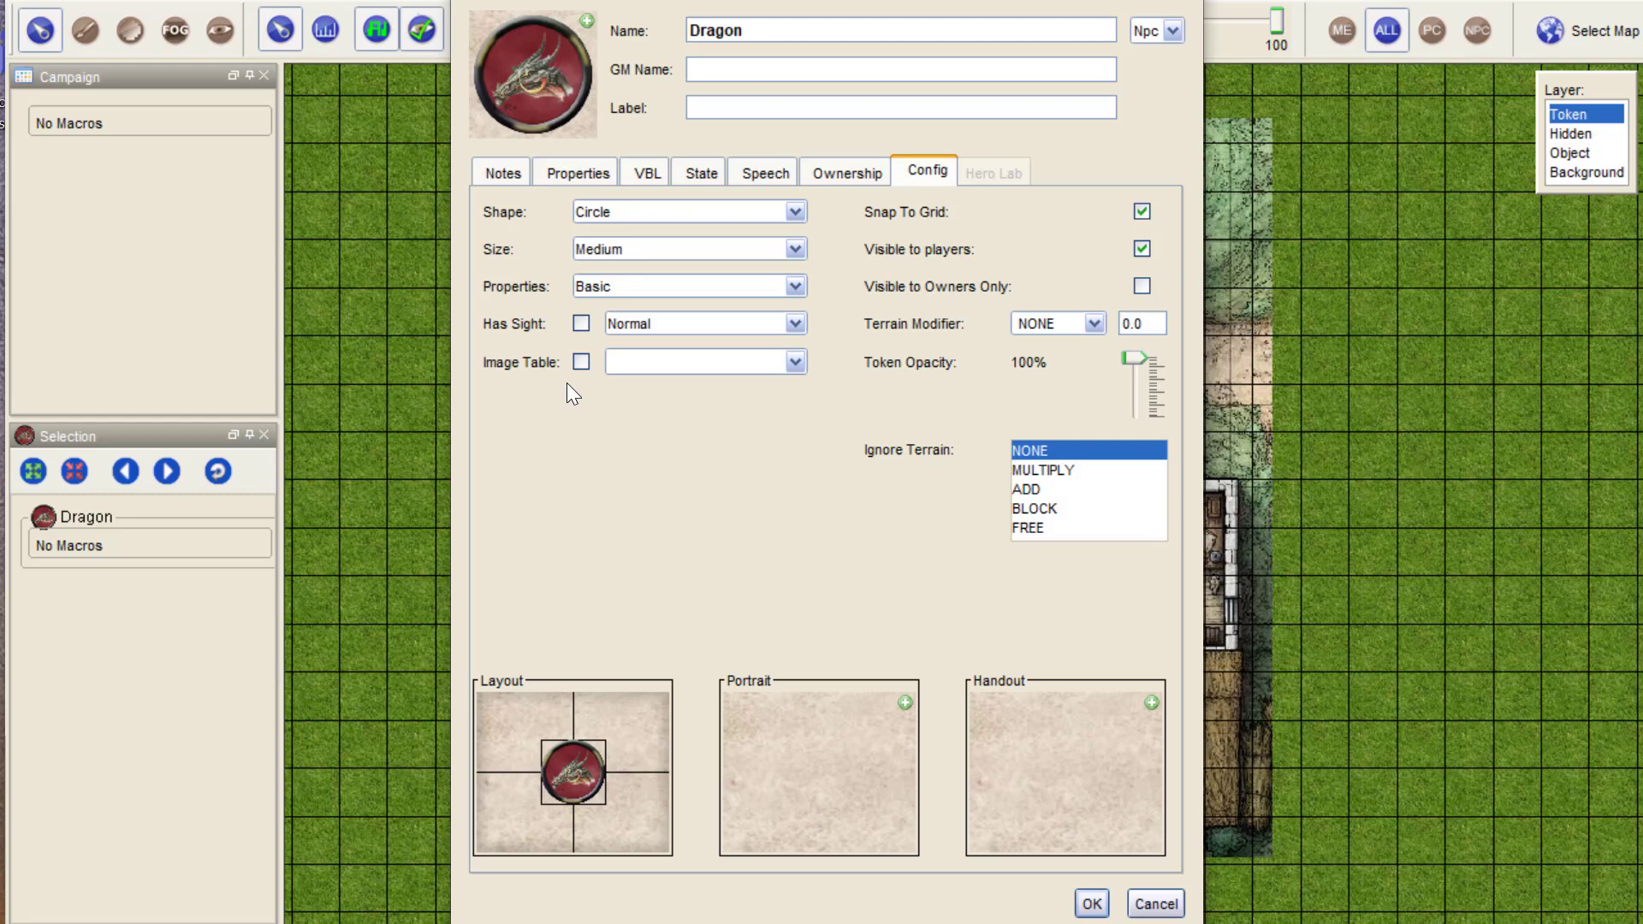
click(1155, 35)
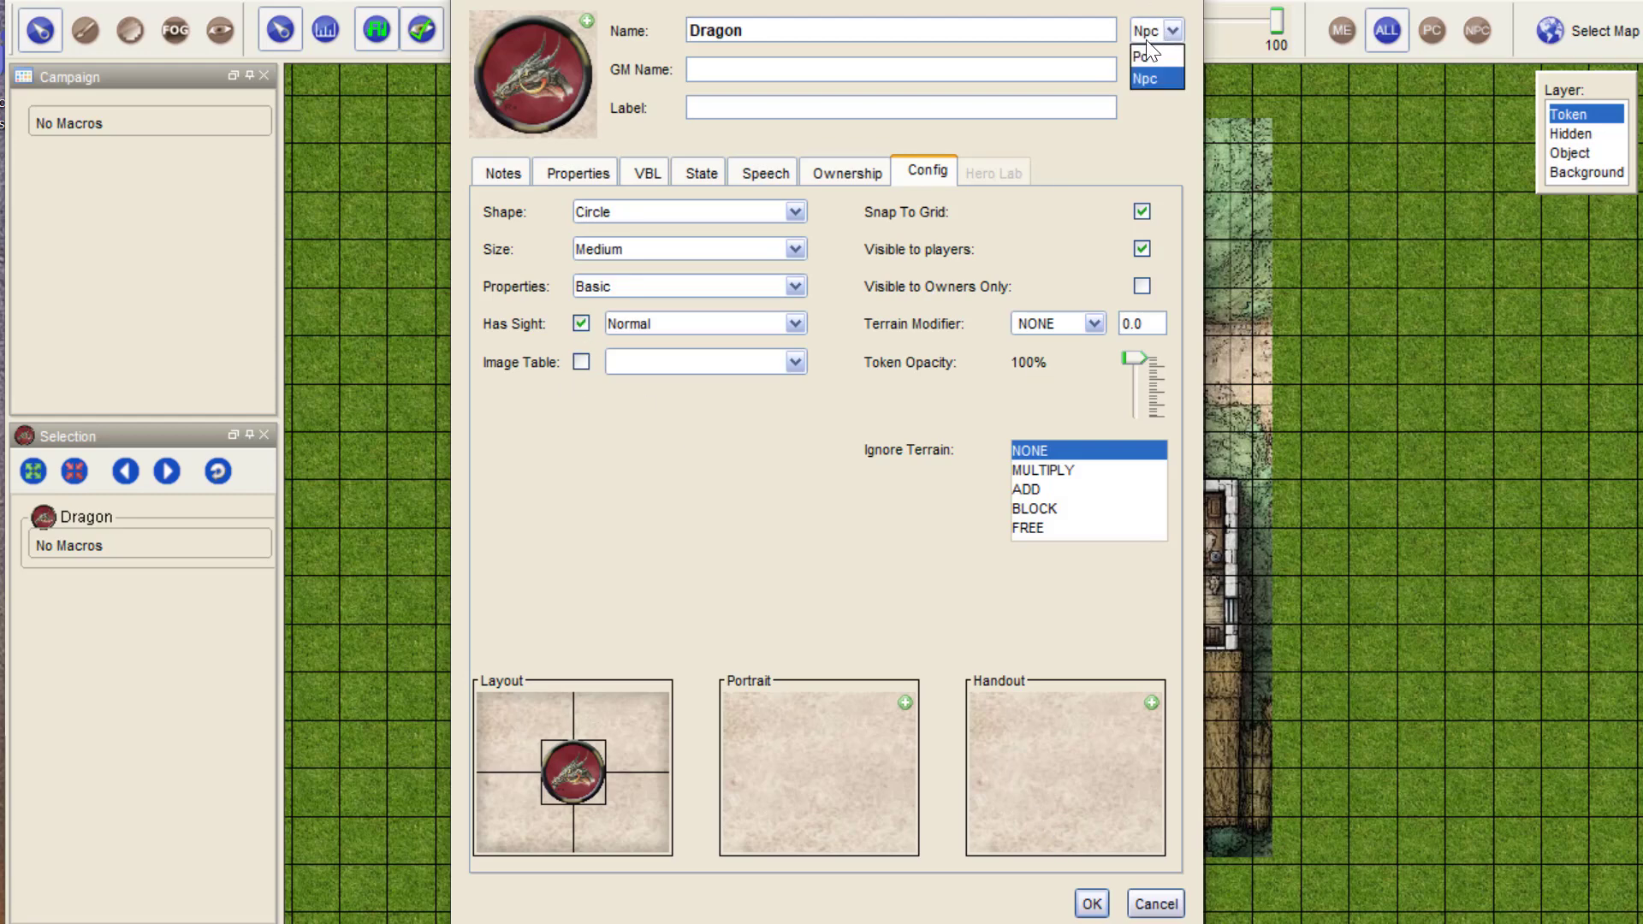
click(1091, 903)
drag(498, 457, 511, 167)
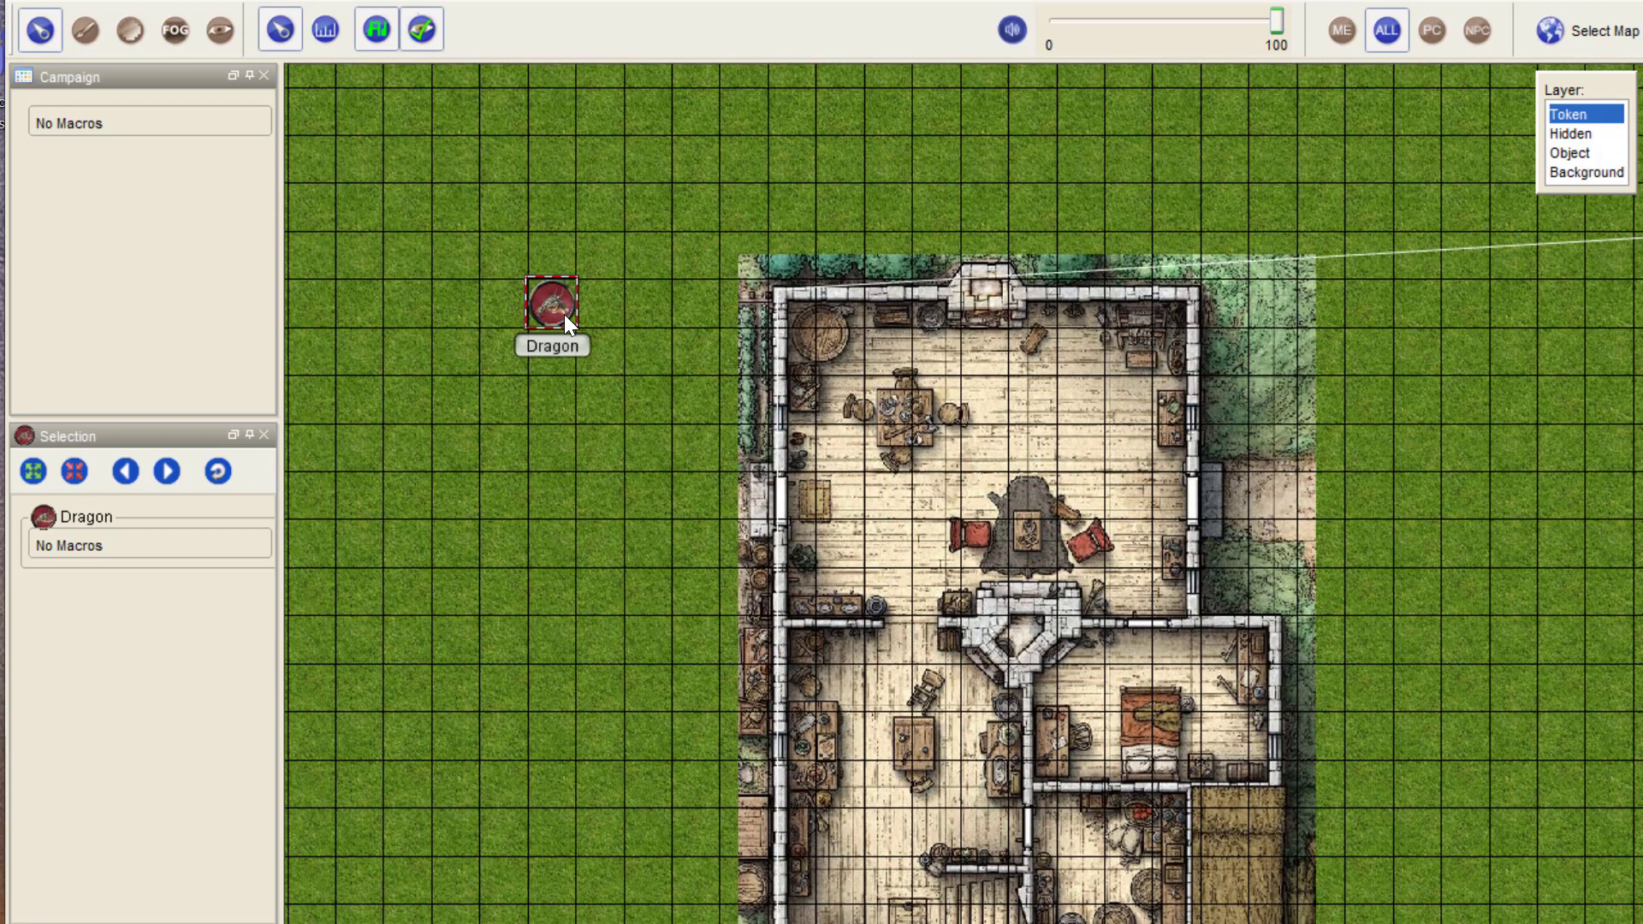
drag(552, 299, 616, 328)
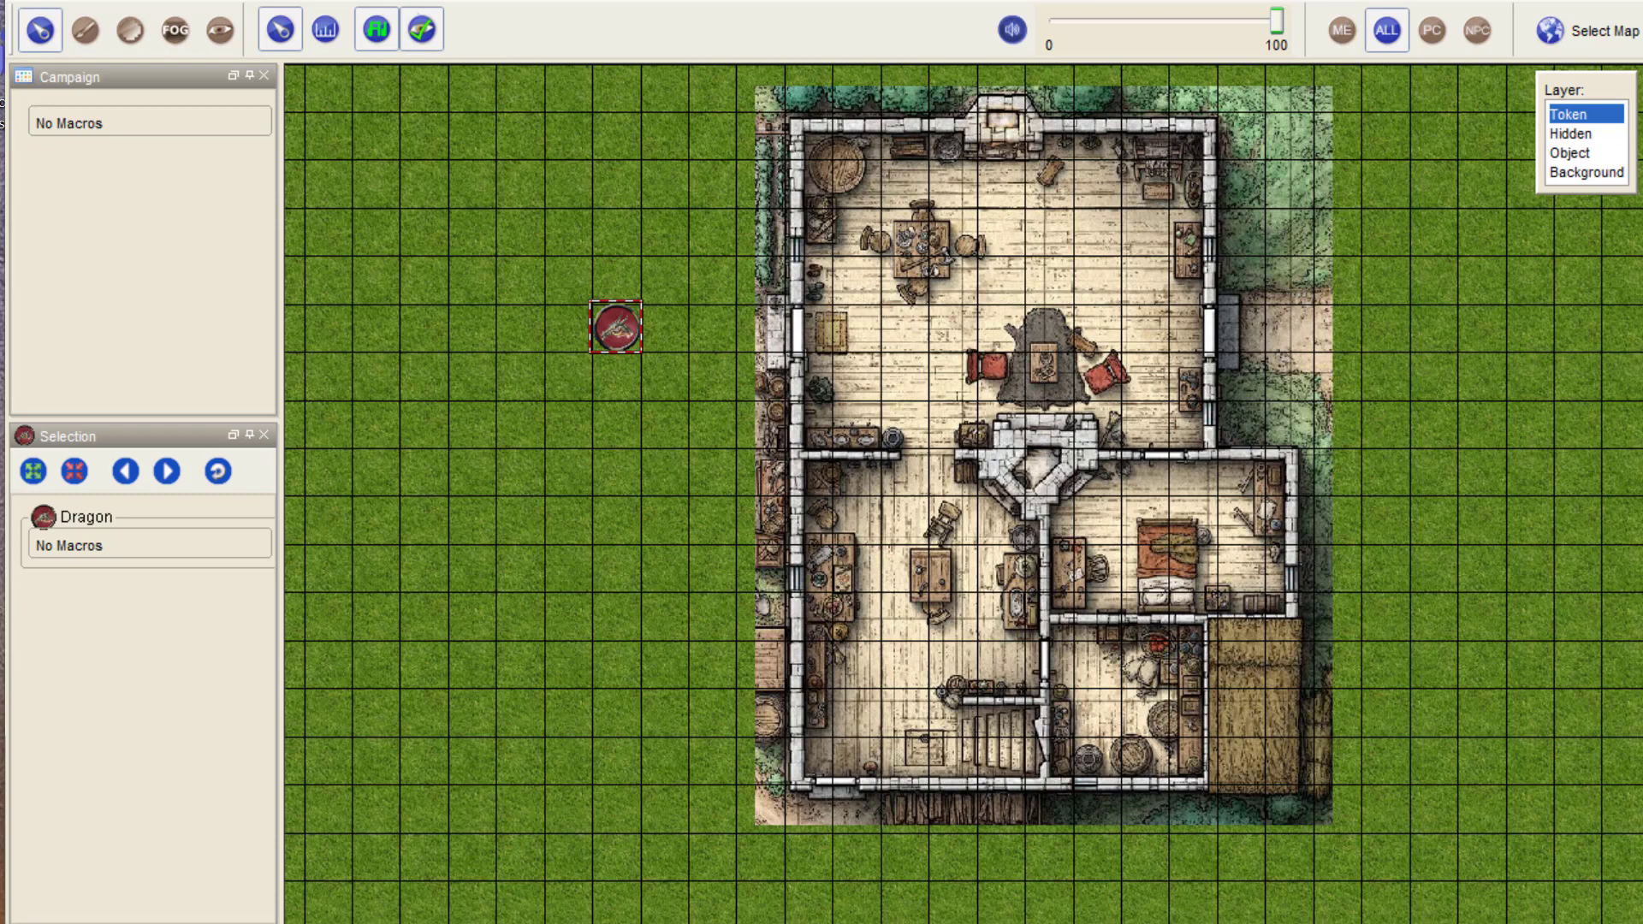
Add the Lib:SimpleVBLDoors token to the map, widen the dock, and copy Convert to Door to Campaign.
drag(4, 342, 438, 367)
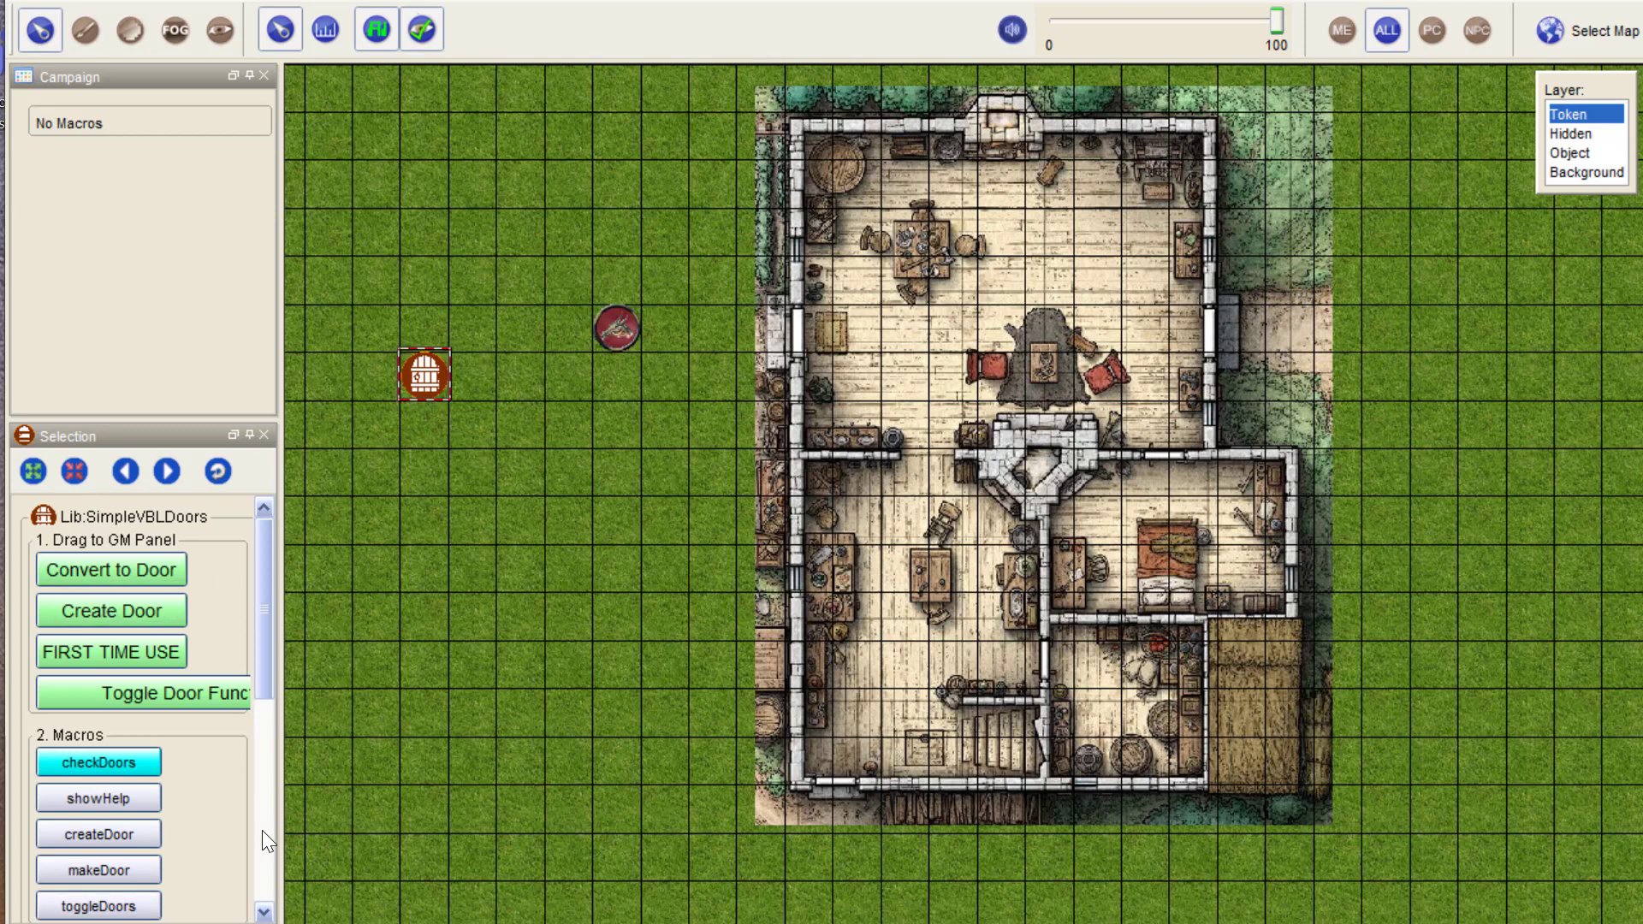
drag(282, 828, 346, 827)
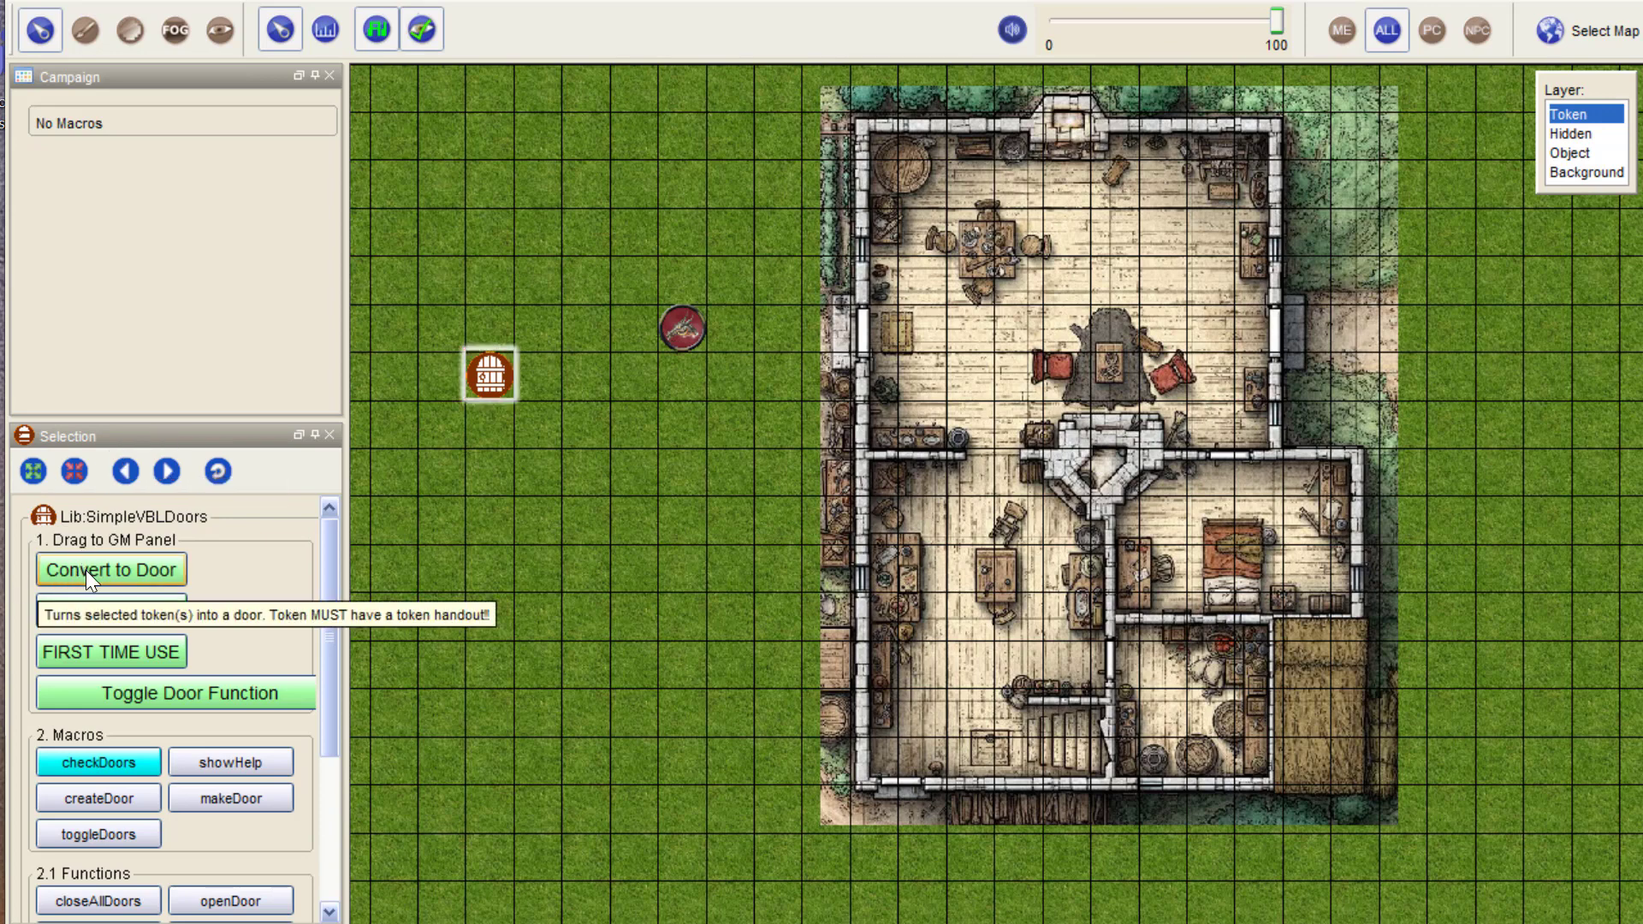
drag(86, 570, 58, 120)
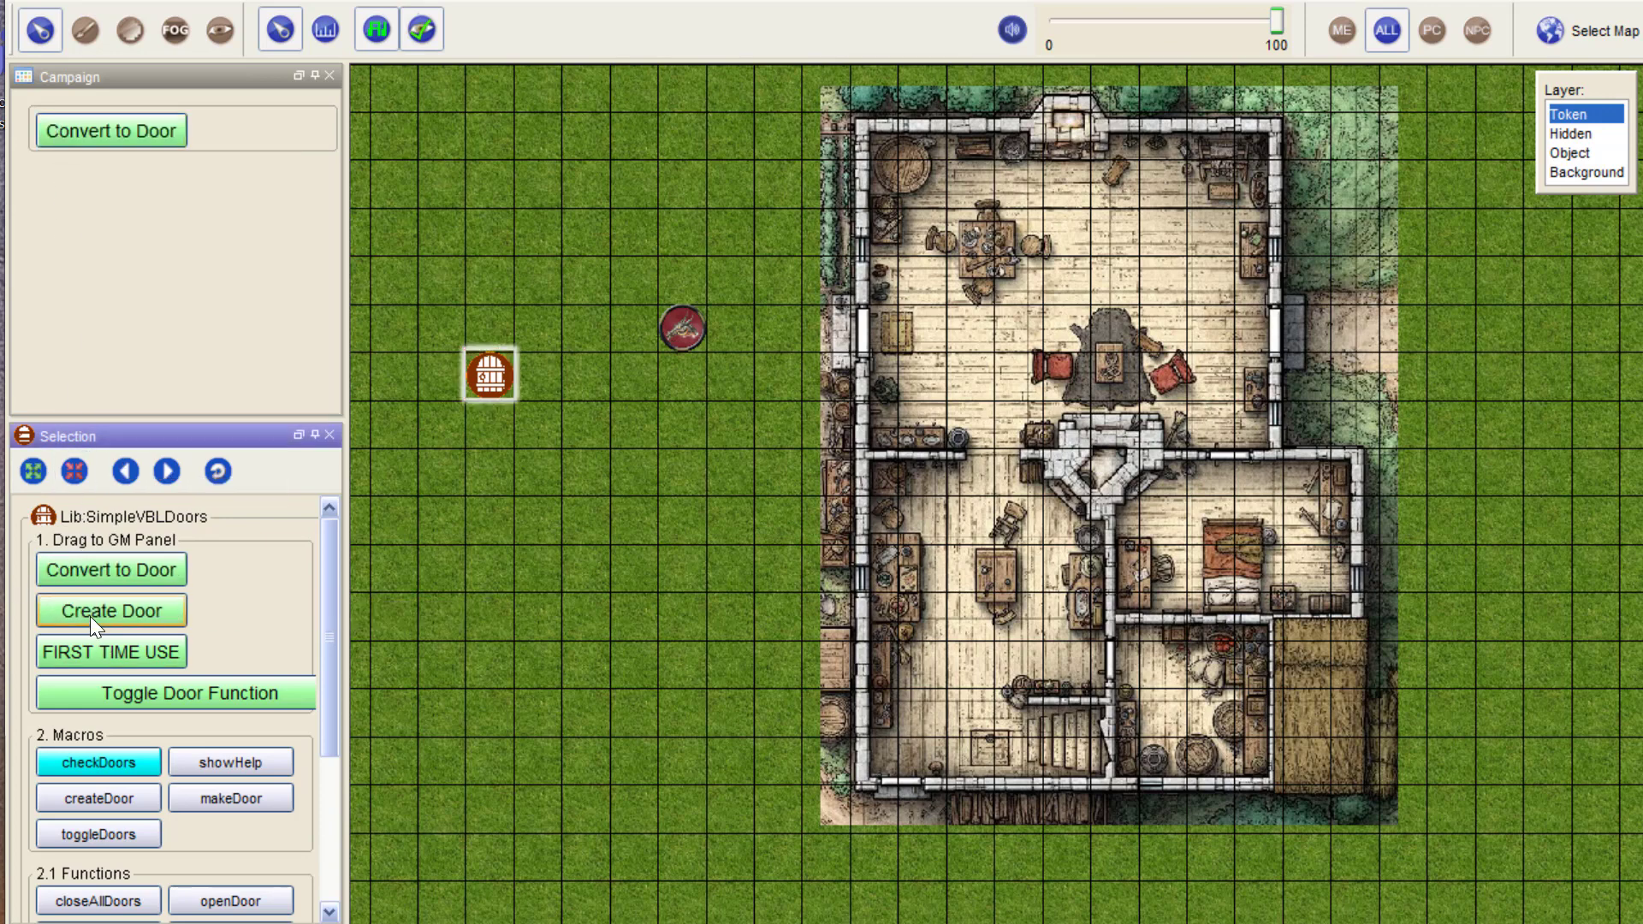
Copy Create Door, FIRST TIME USE and Toggle Door Function to Campaign, then initialise the door library.
drag(90, 615, 244, 136)
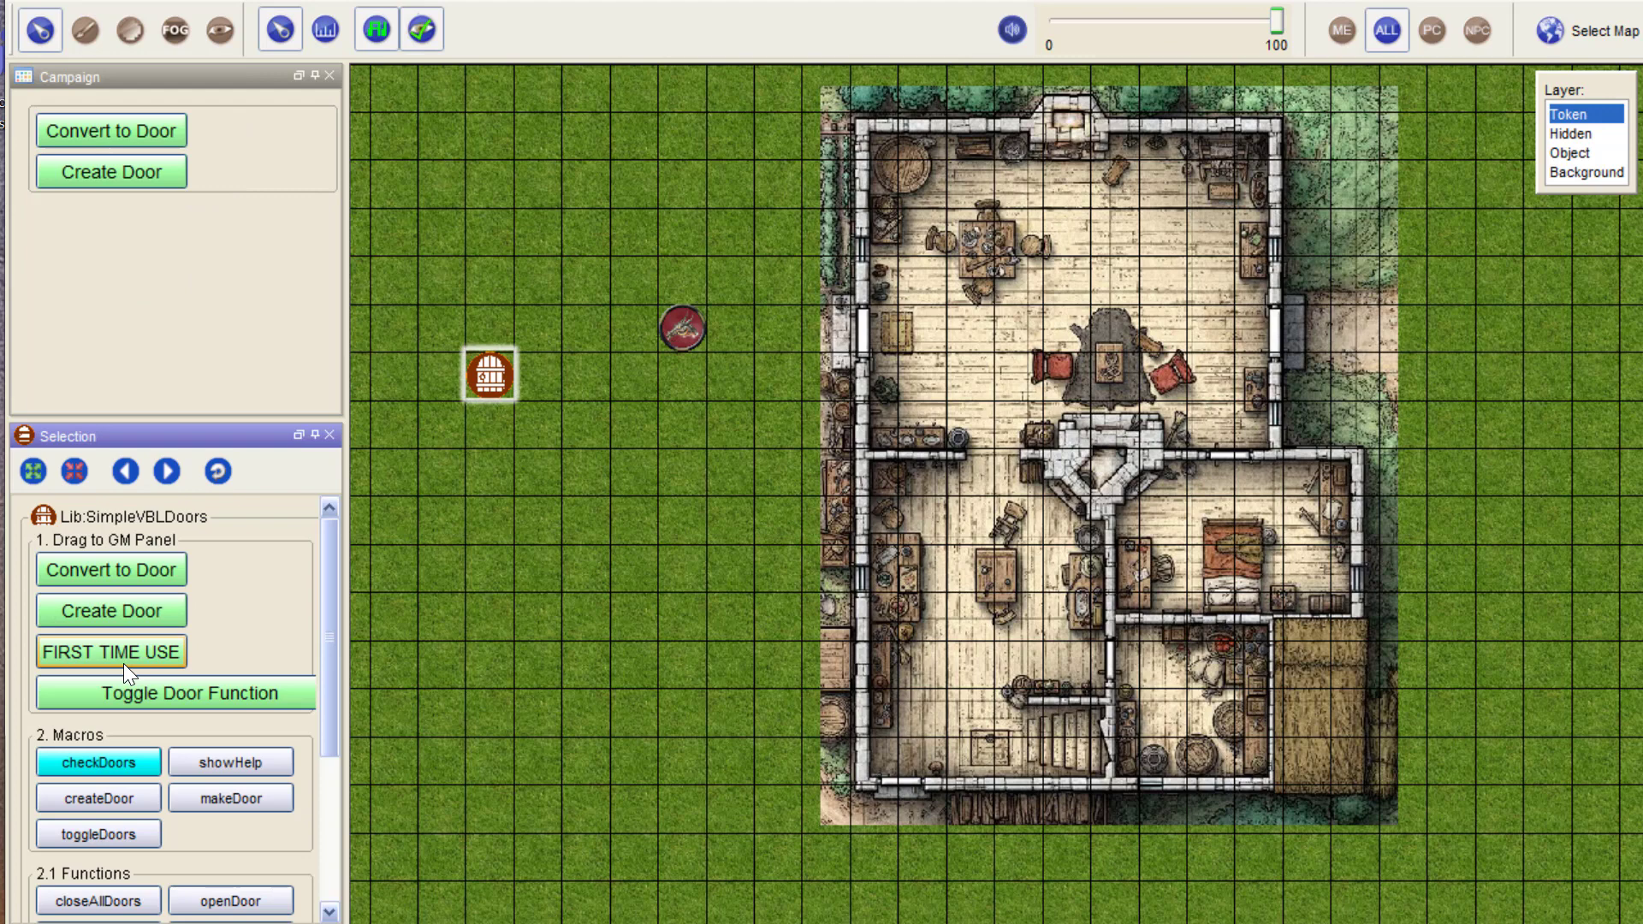
drag(53, 652, 246, 154)
drag(188, 699, 234, 210)
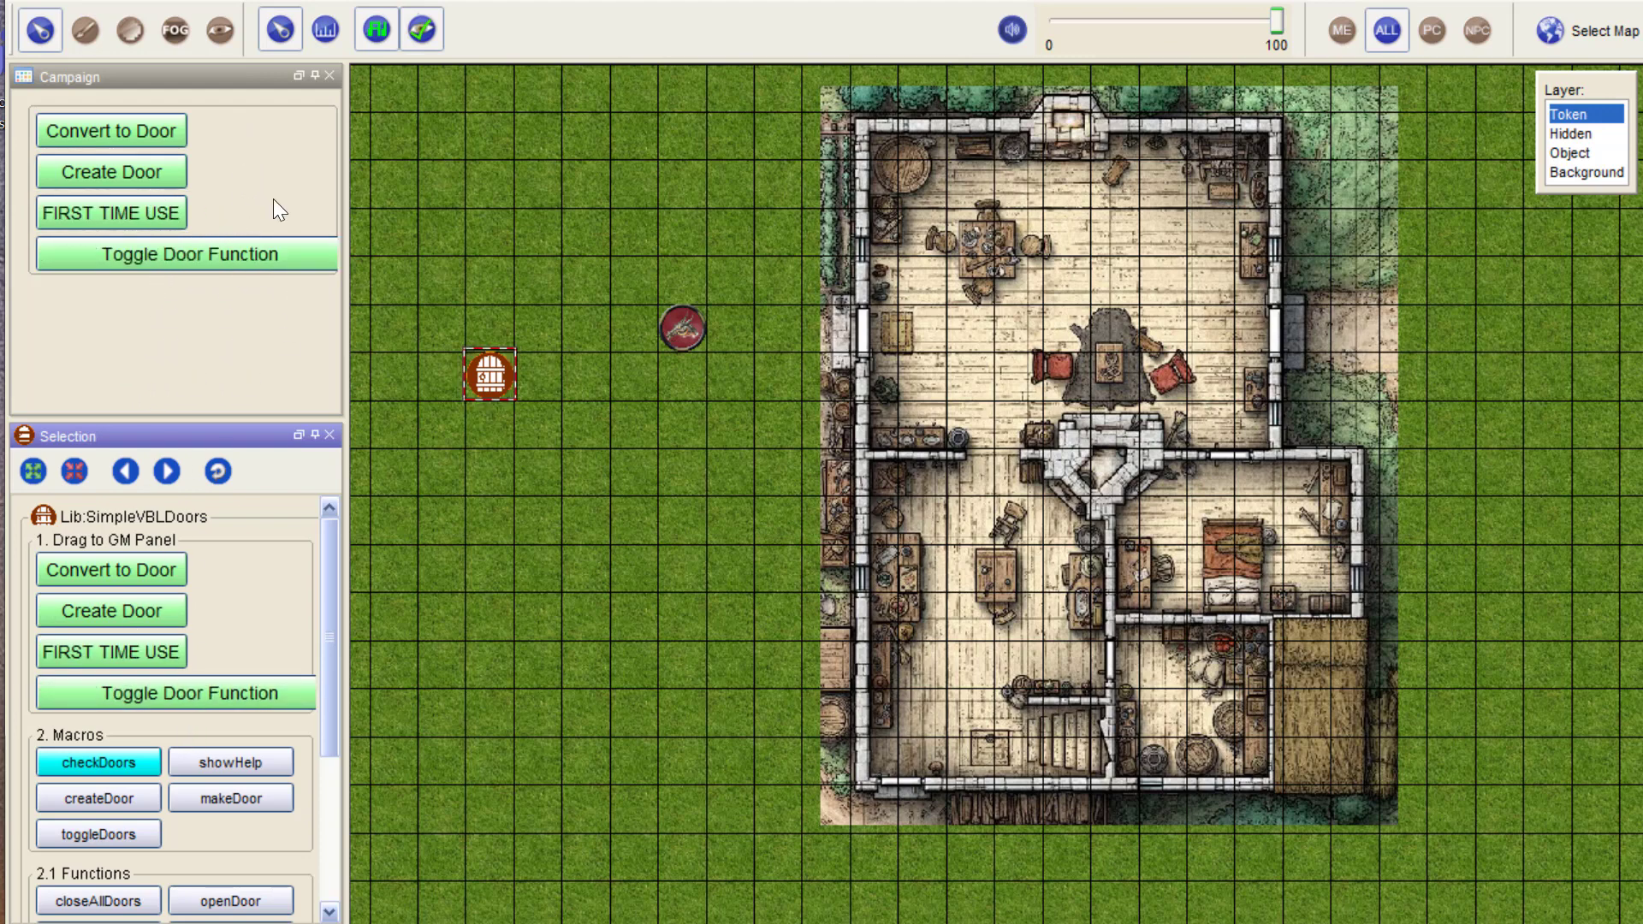
drag(349, 213, 371, 214)
scroll(158, 732, down, 3)
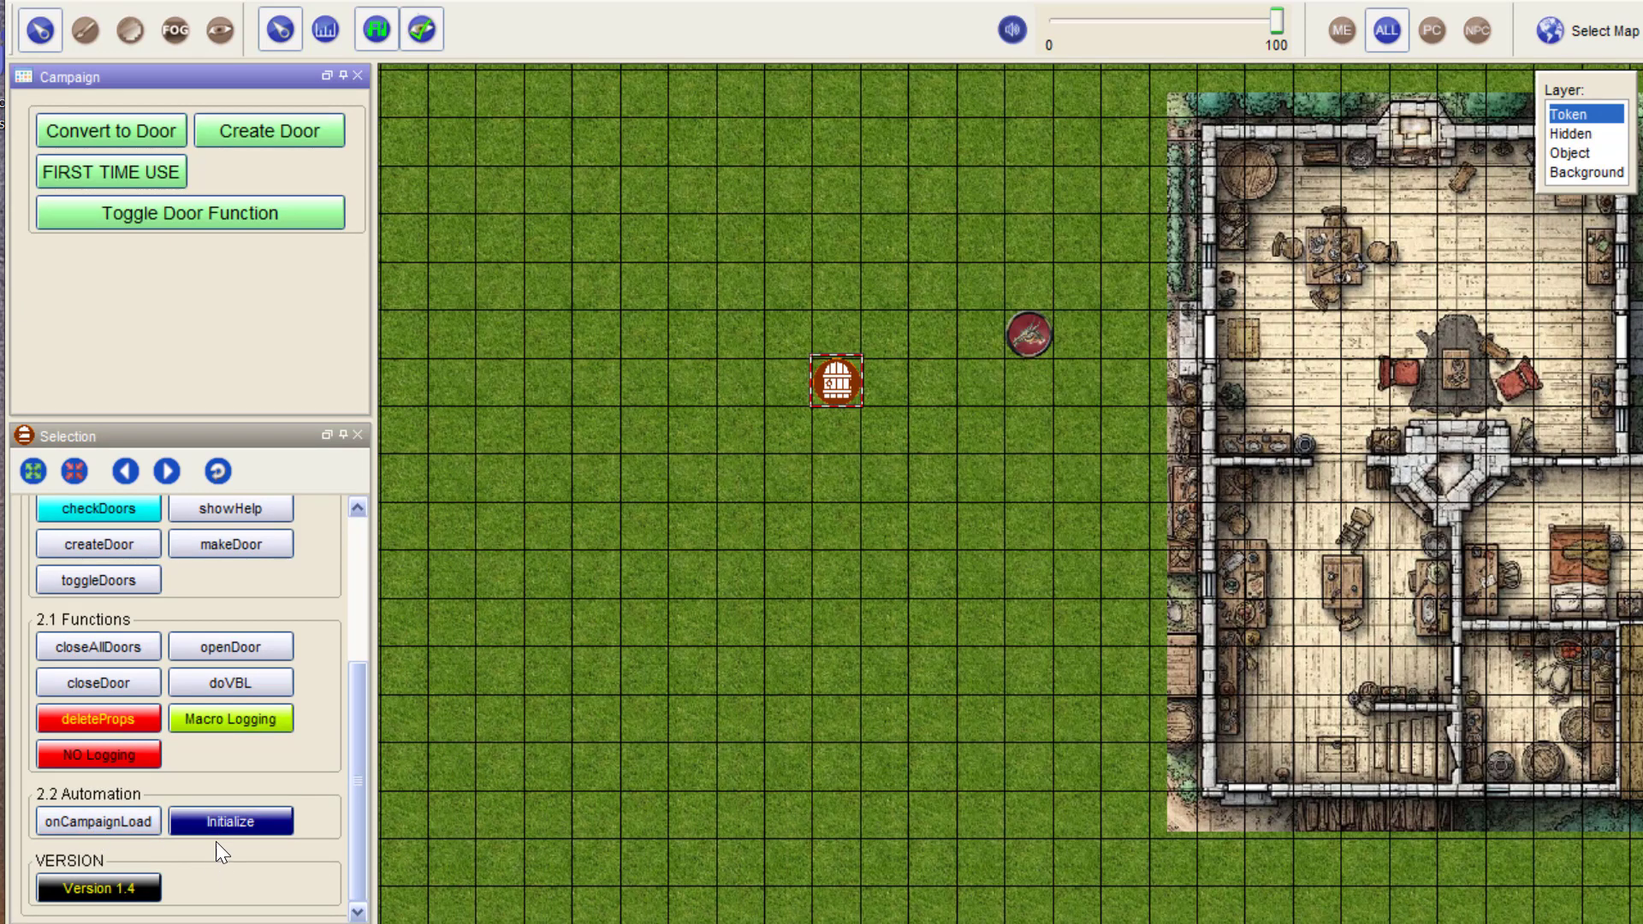
click(224, 818)
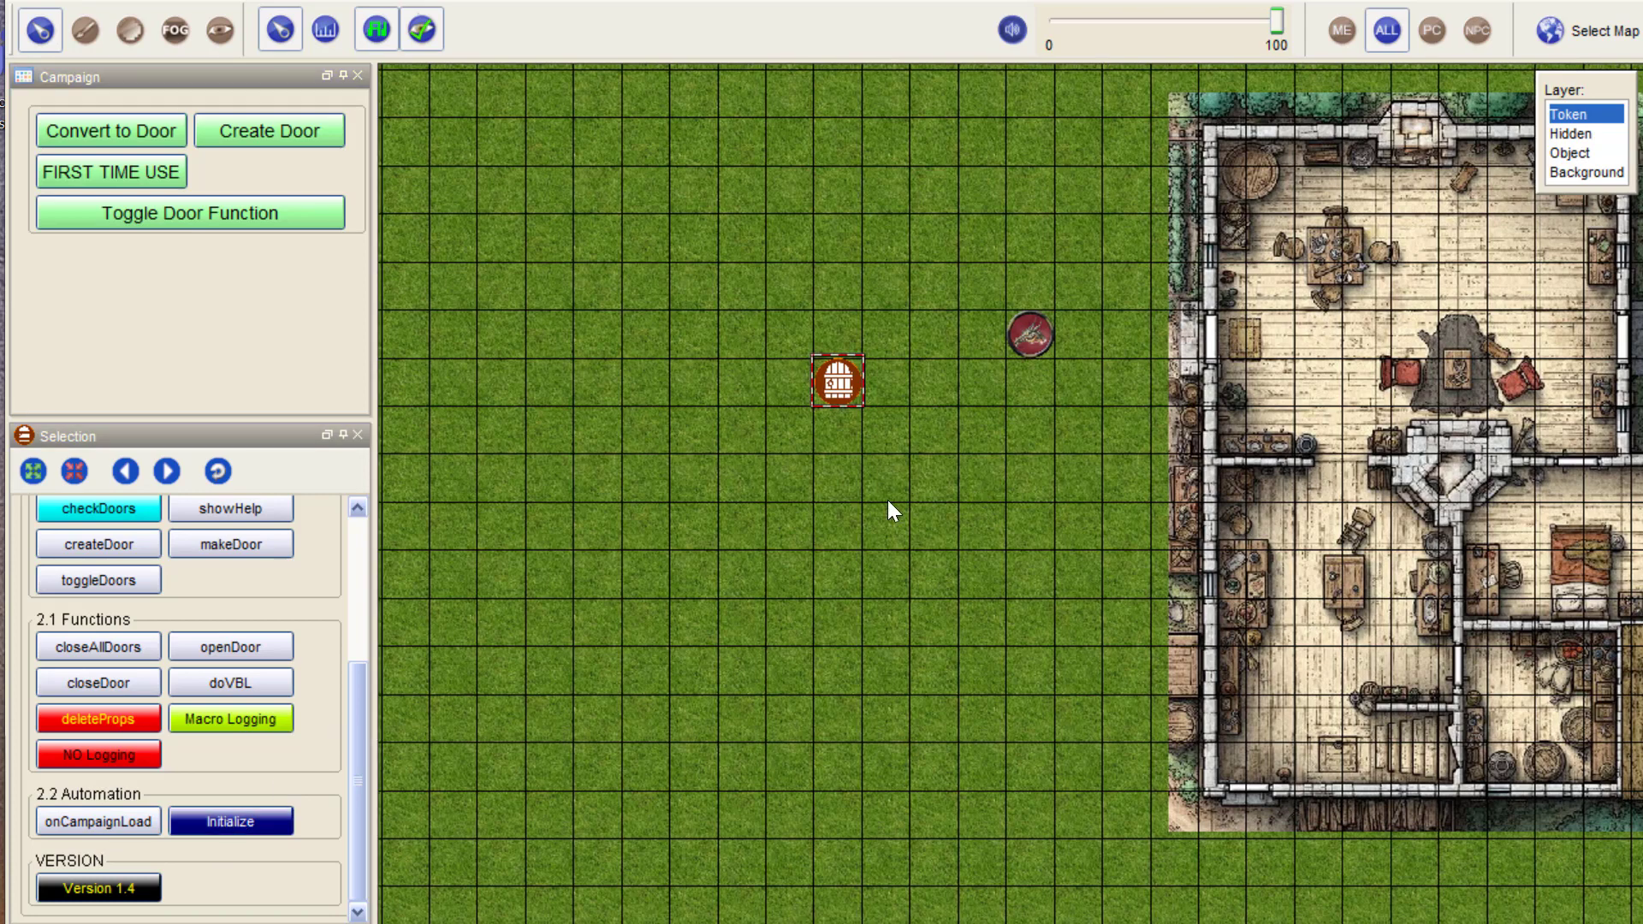
drag(887, 500, 618, 505)
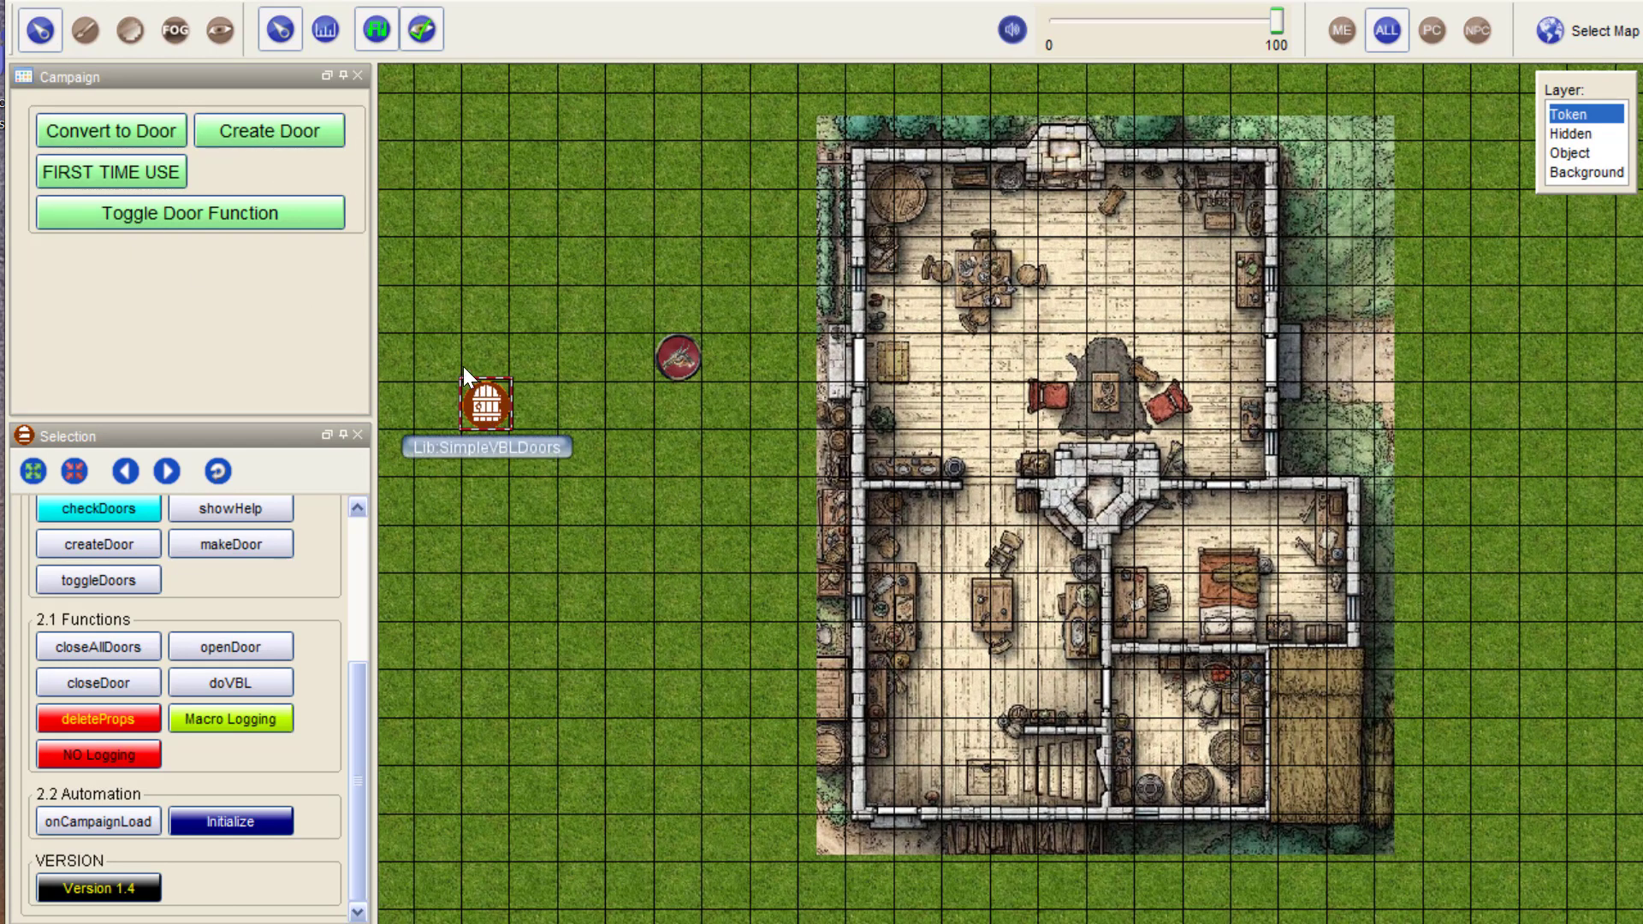
Create a new door token with the Create Door macro and select it.
click(264, 128)
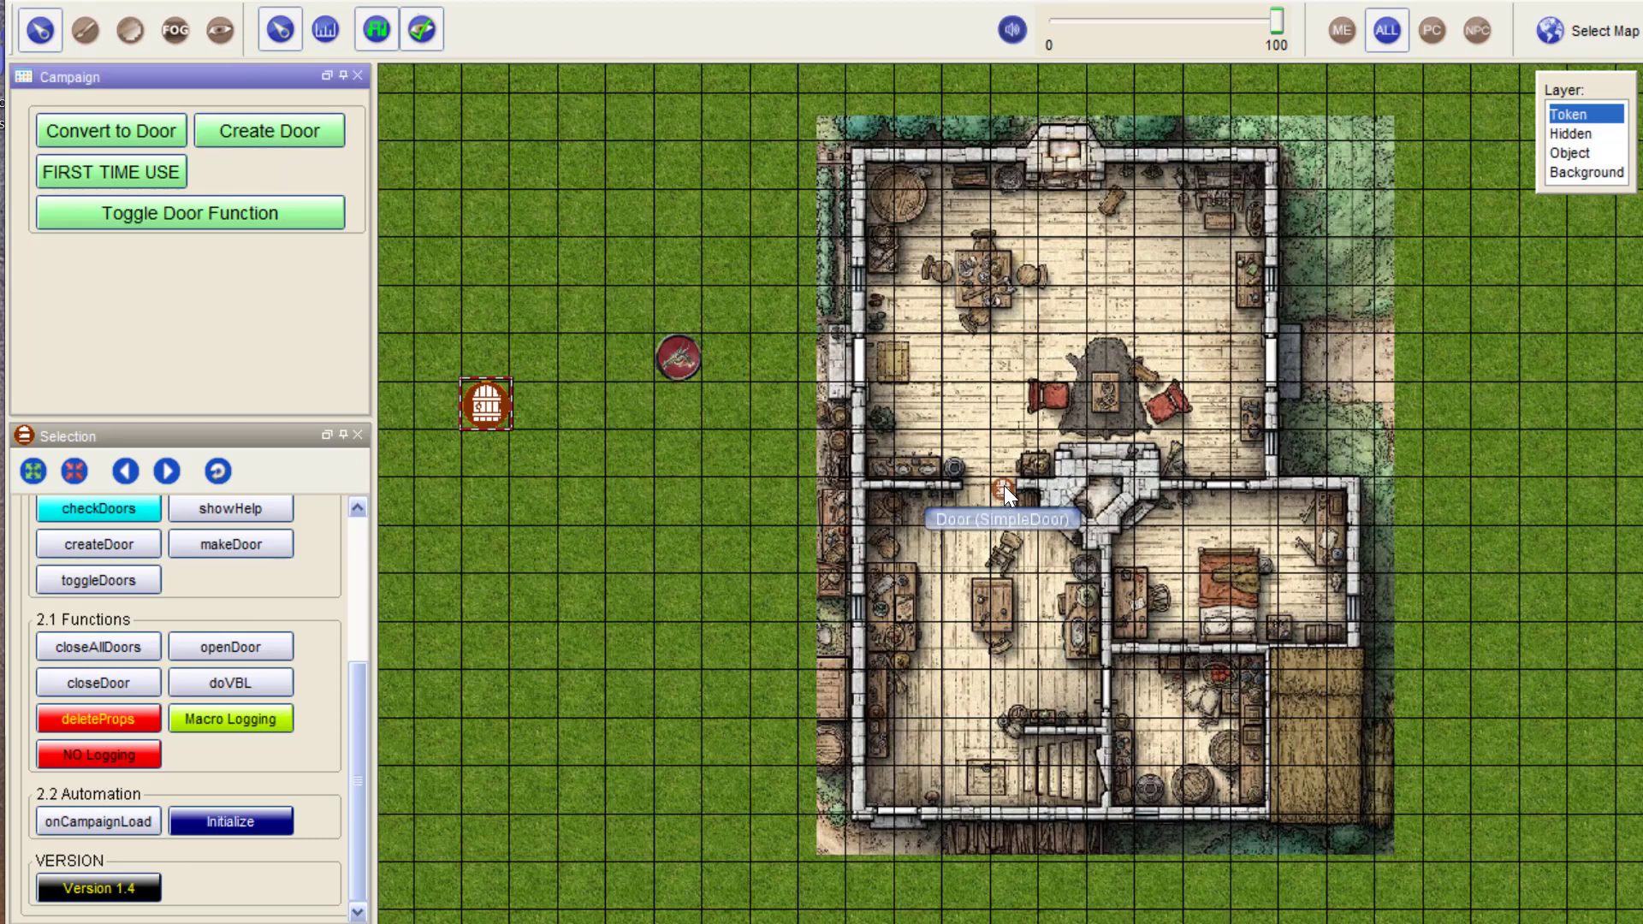
scroll(1004, 485, up, 7)
scroll(1003, 485, down, 7)
scroll(1003, 485, up, 2)
click(1004, 485)
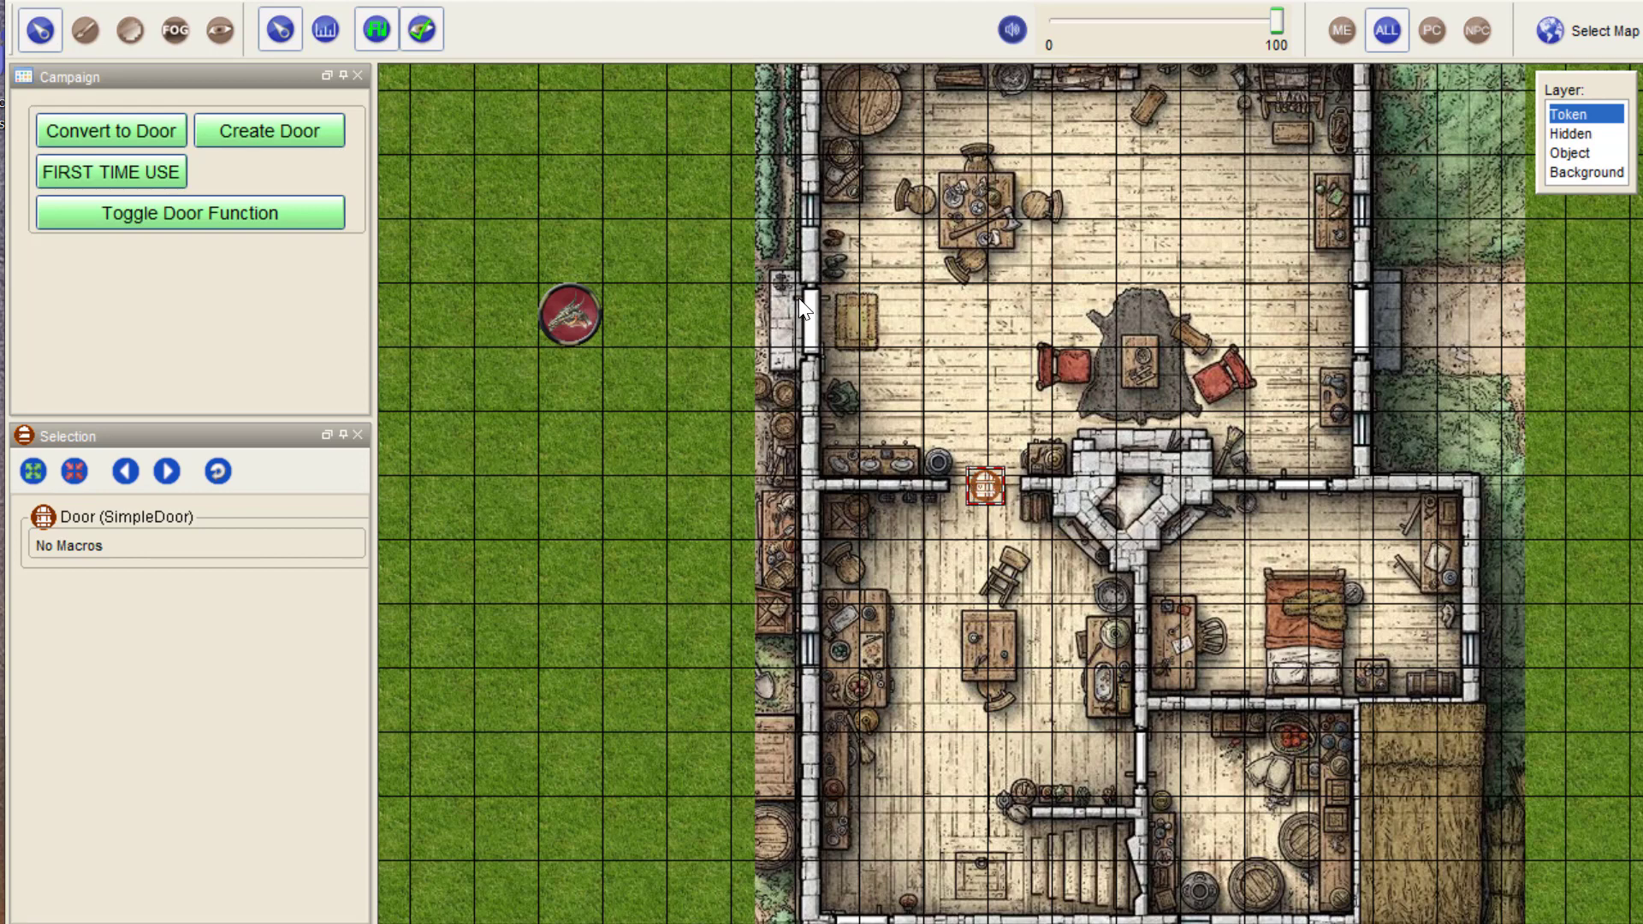
Paste door copies into the left, right, interior and bottom doorways, setting Door 5 in the interior gap.
key(ctrl+v)
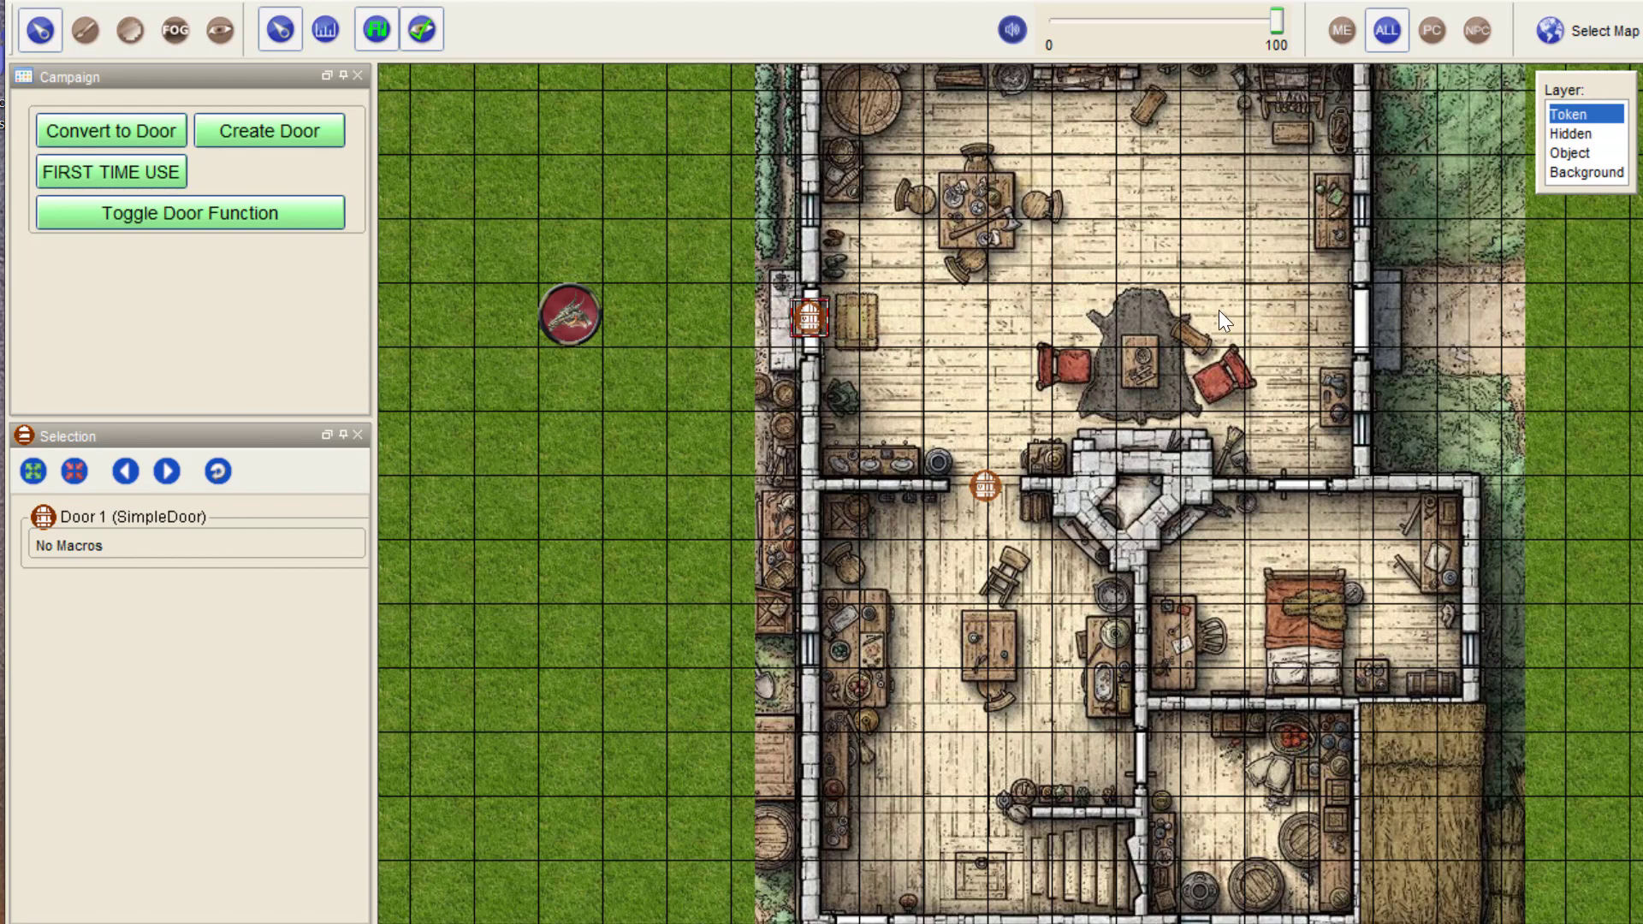
key(ctrl+v)
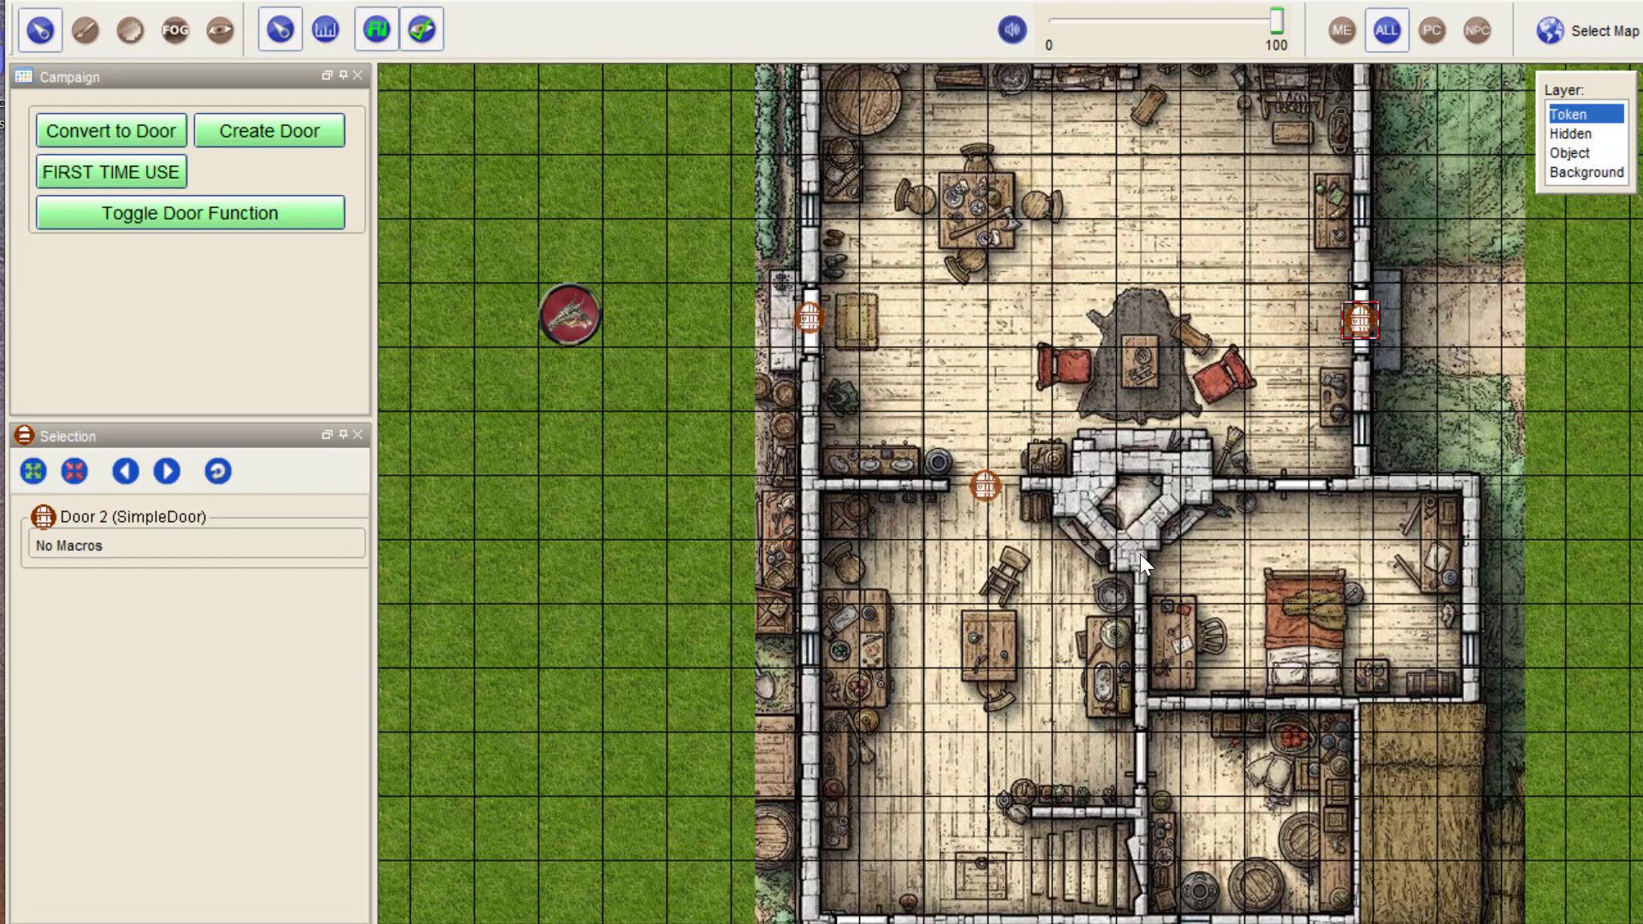
key(ctrl+v)
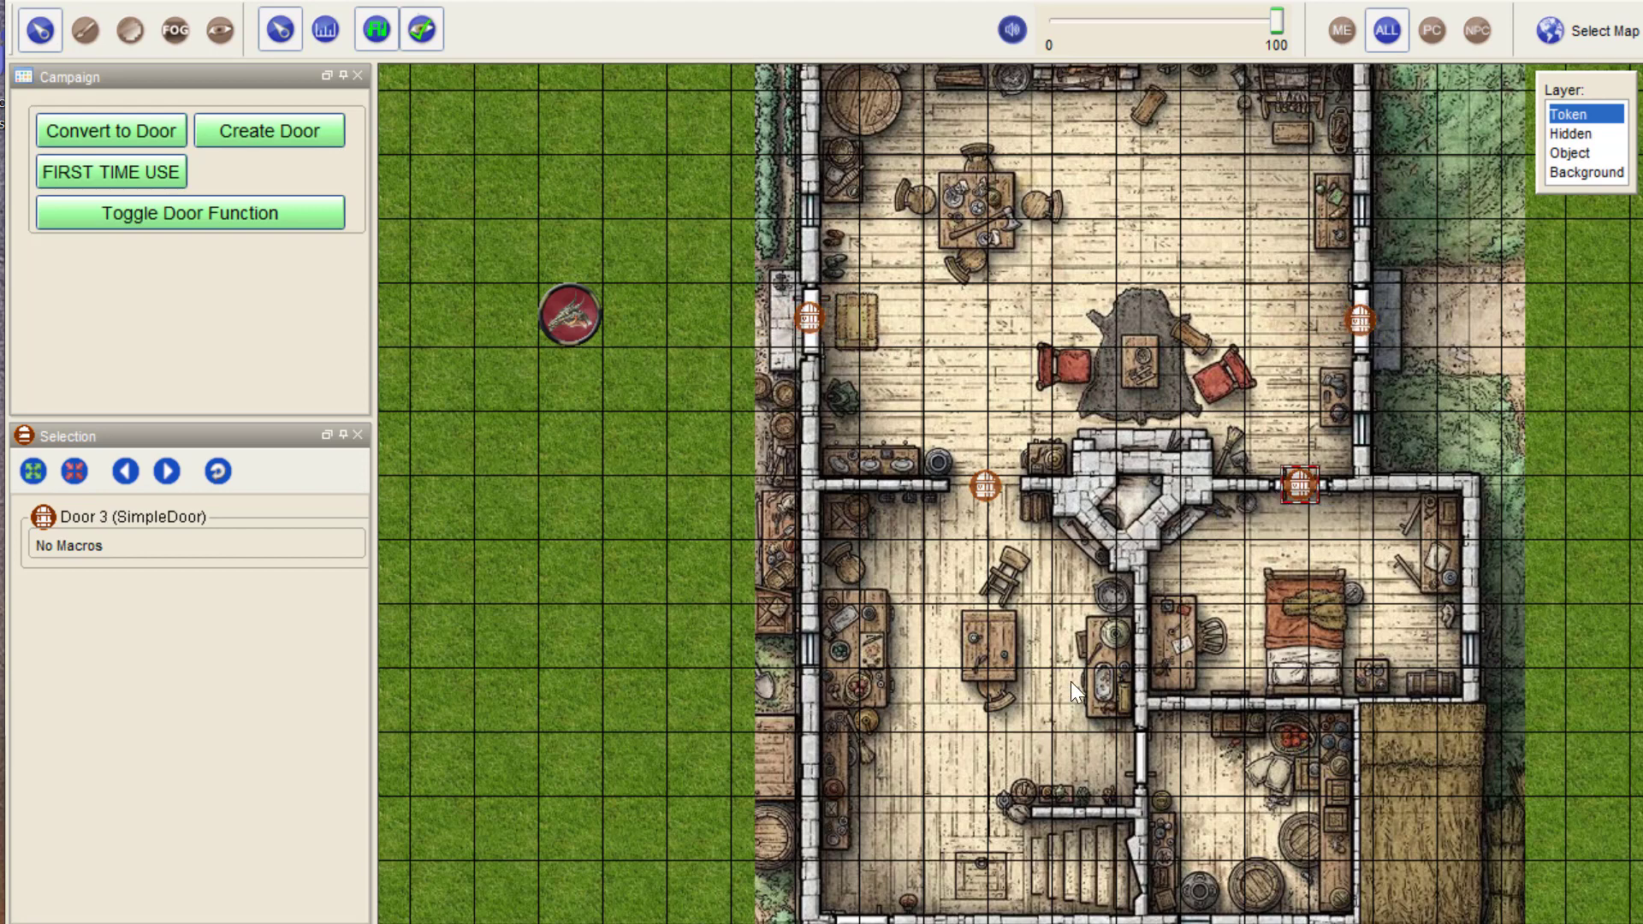
scroll(802, 703, down, 1)
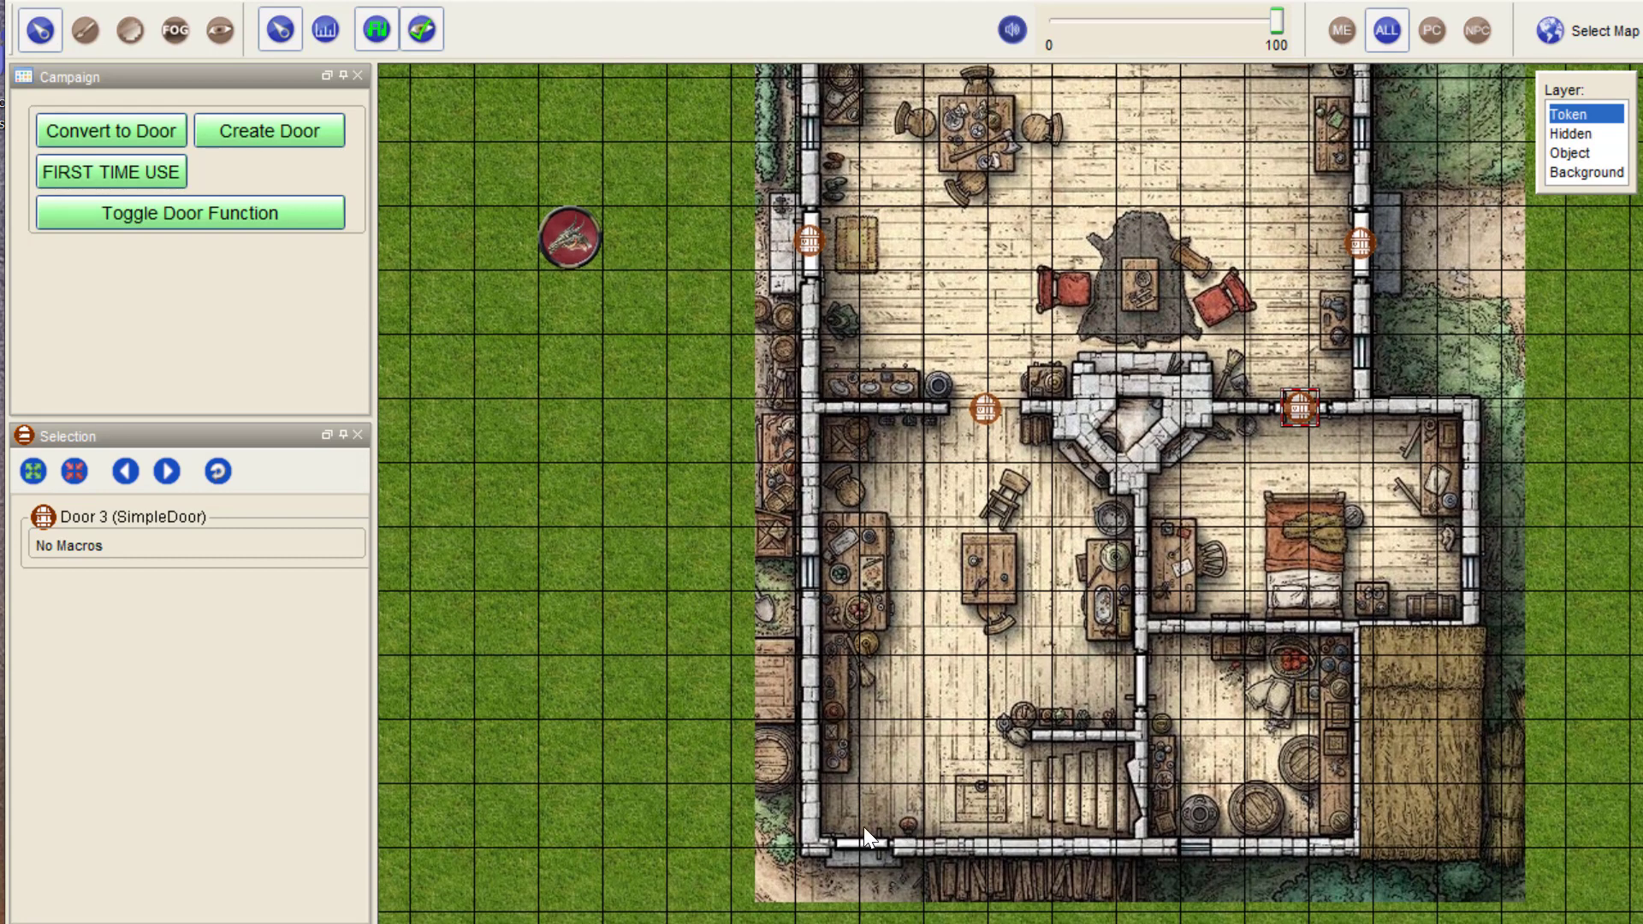
key(ctrl+v)
key(ctrl+v)
drag(1142, 789, 1139, 680)
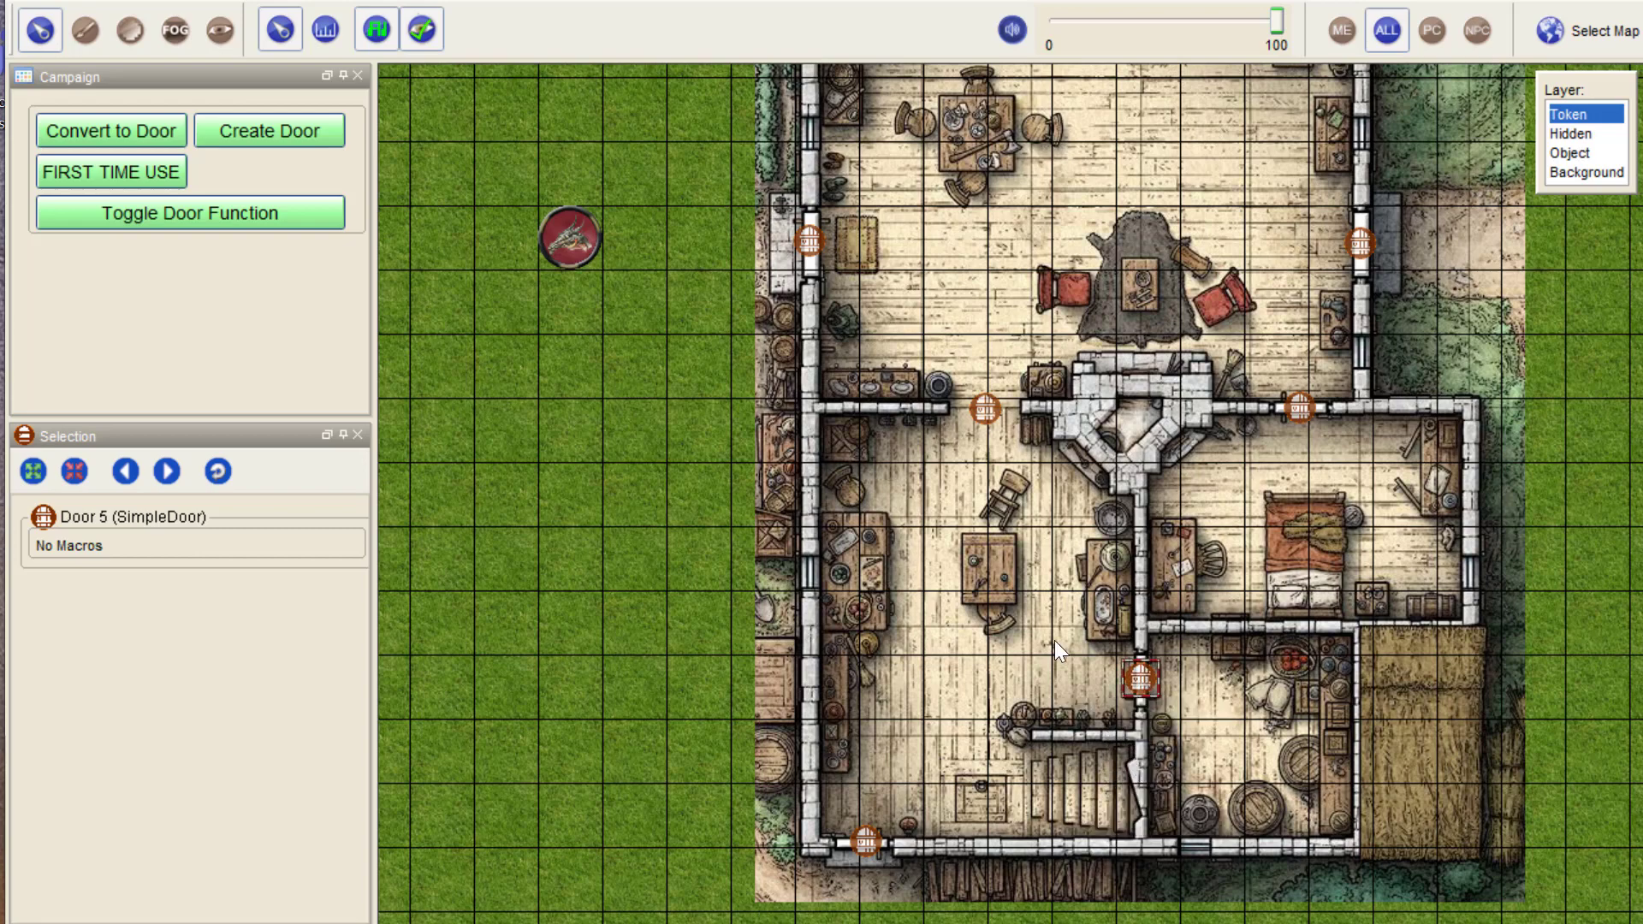
drag(962, 411, 993, 500)
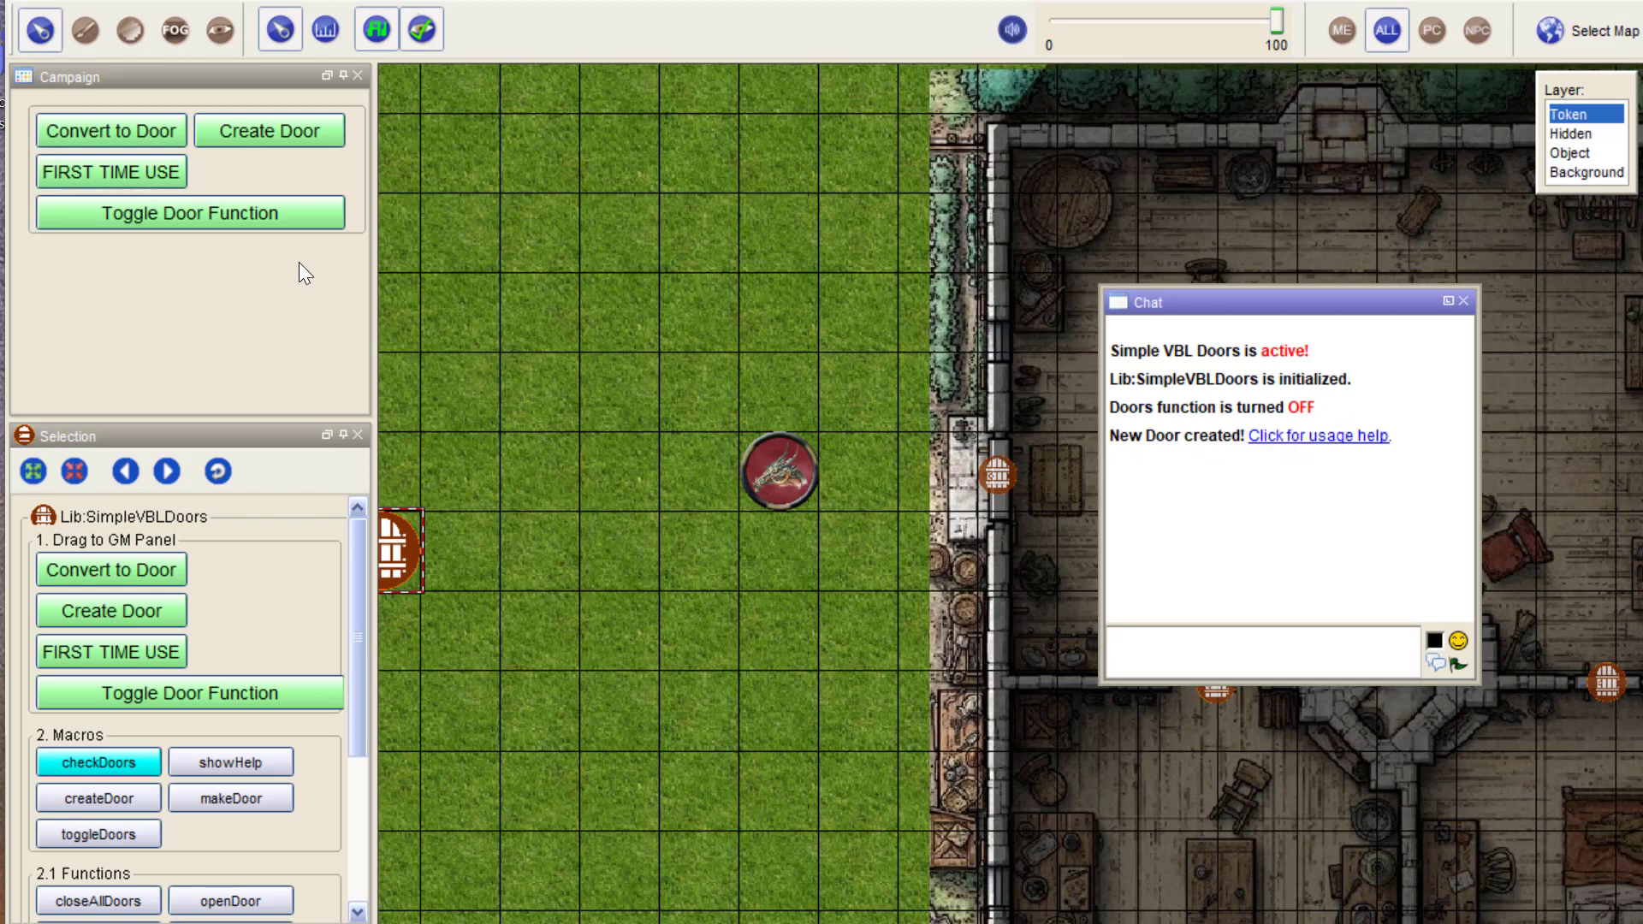
Switch the door function ON and open the door in the cabin's left wall.
click(186, 222)
click(183, 217)
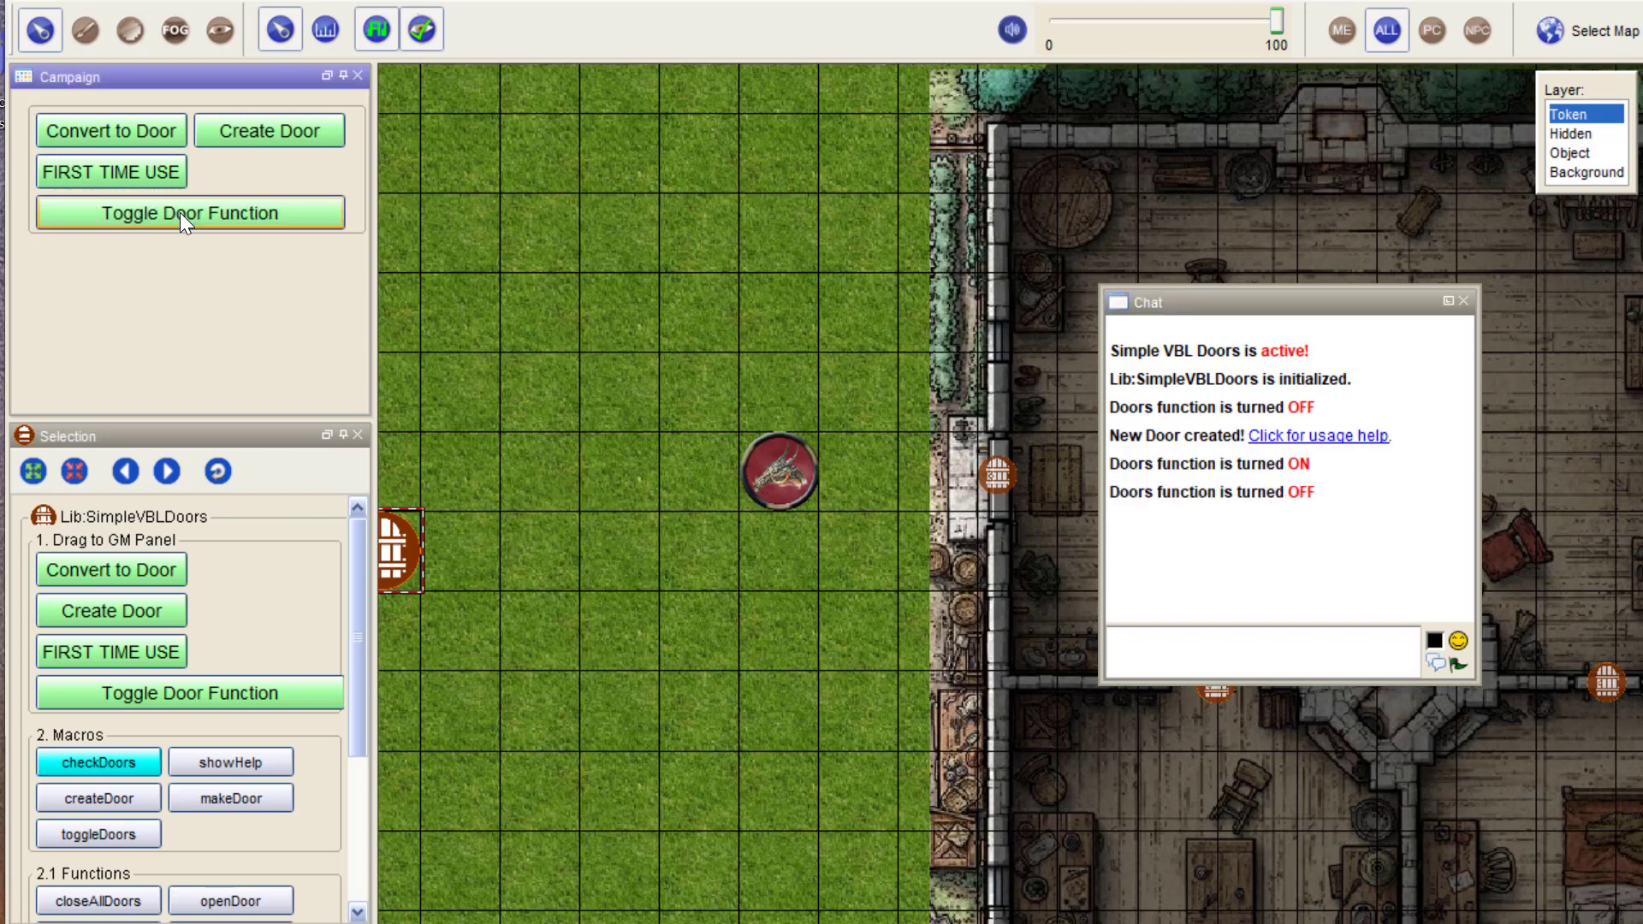
drag(994, 479, 999, 476)
click(225, 219)
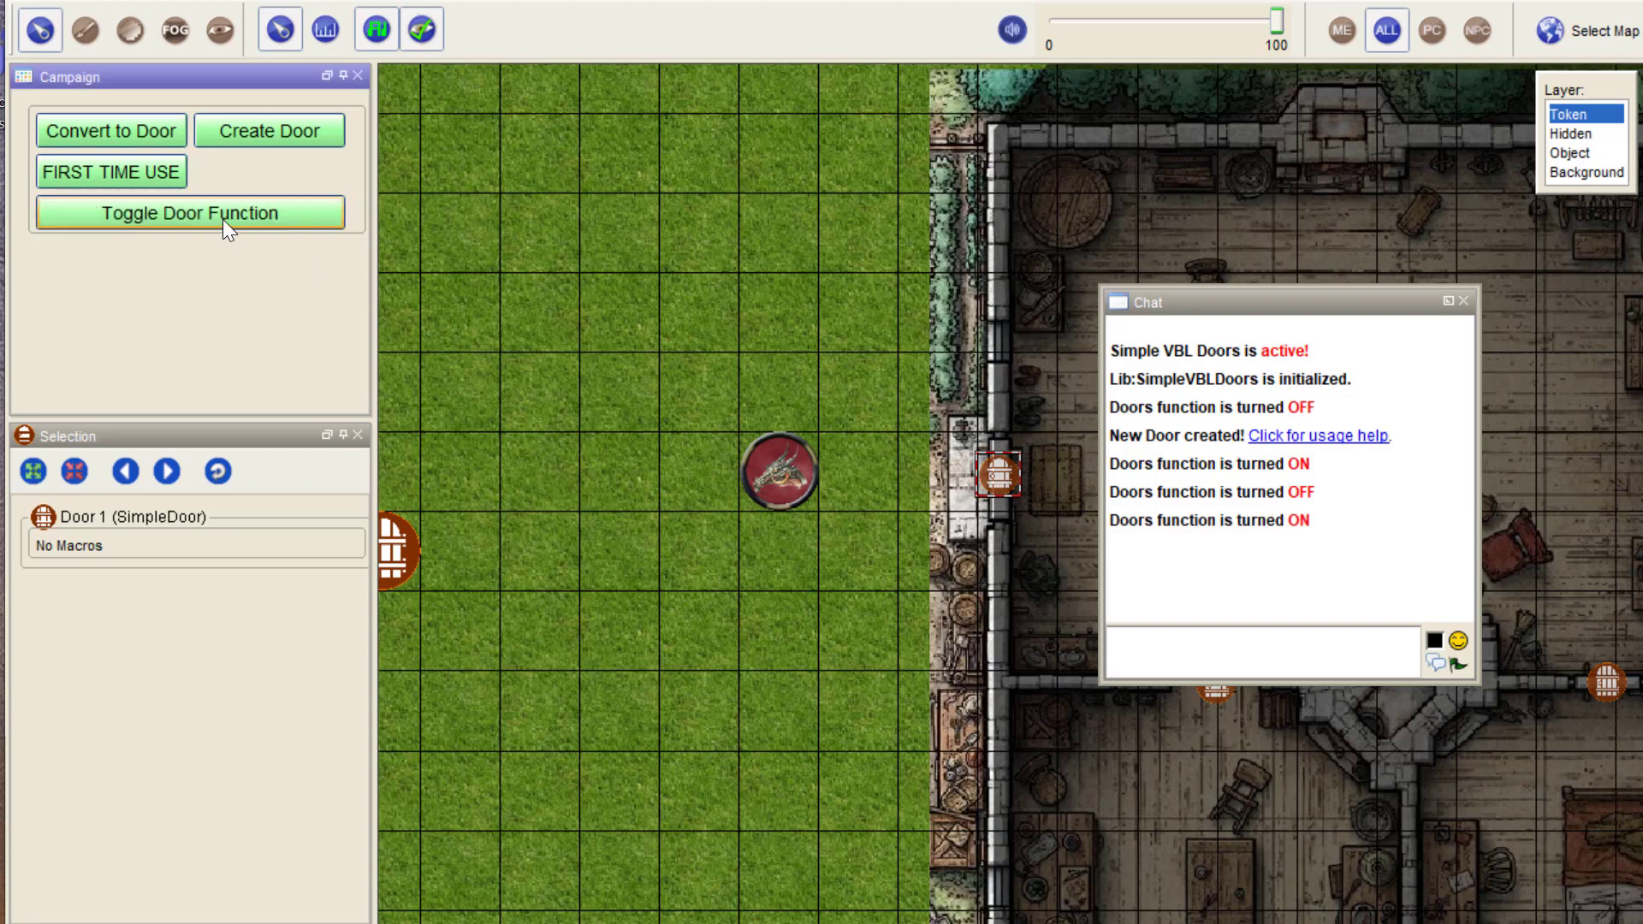
click(890, 485)
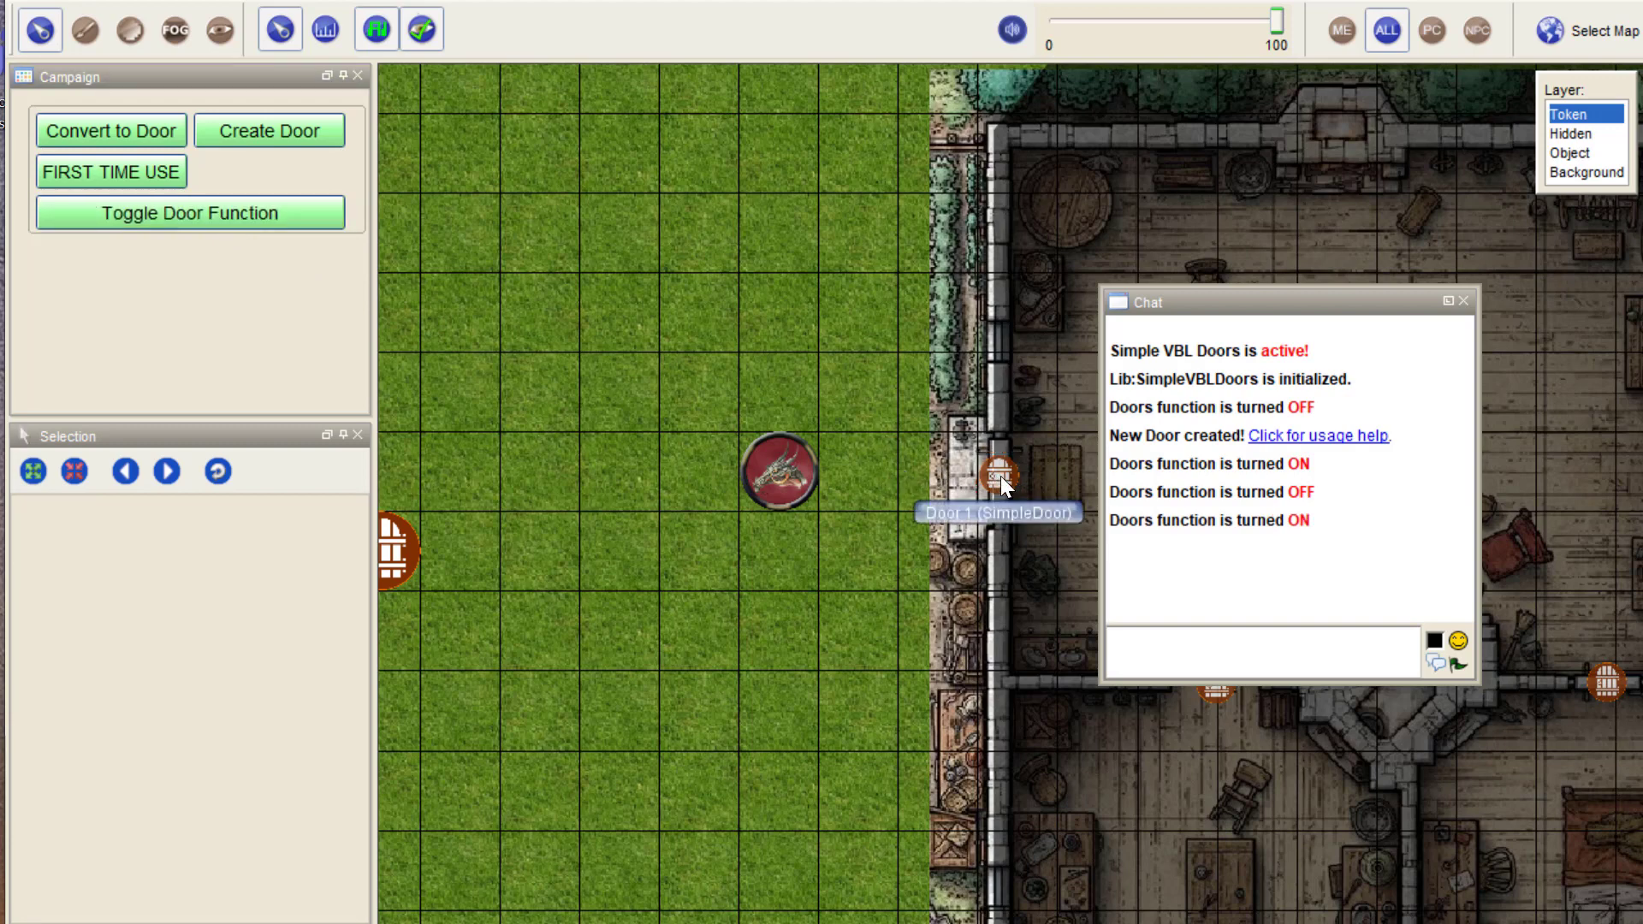
click(1000, 478)
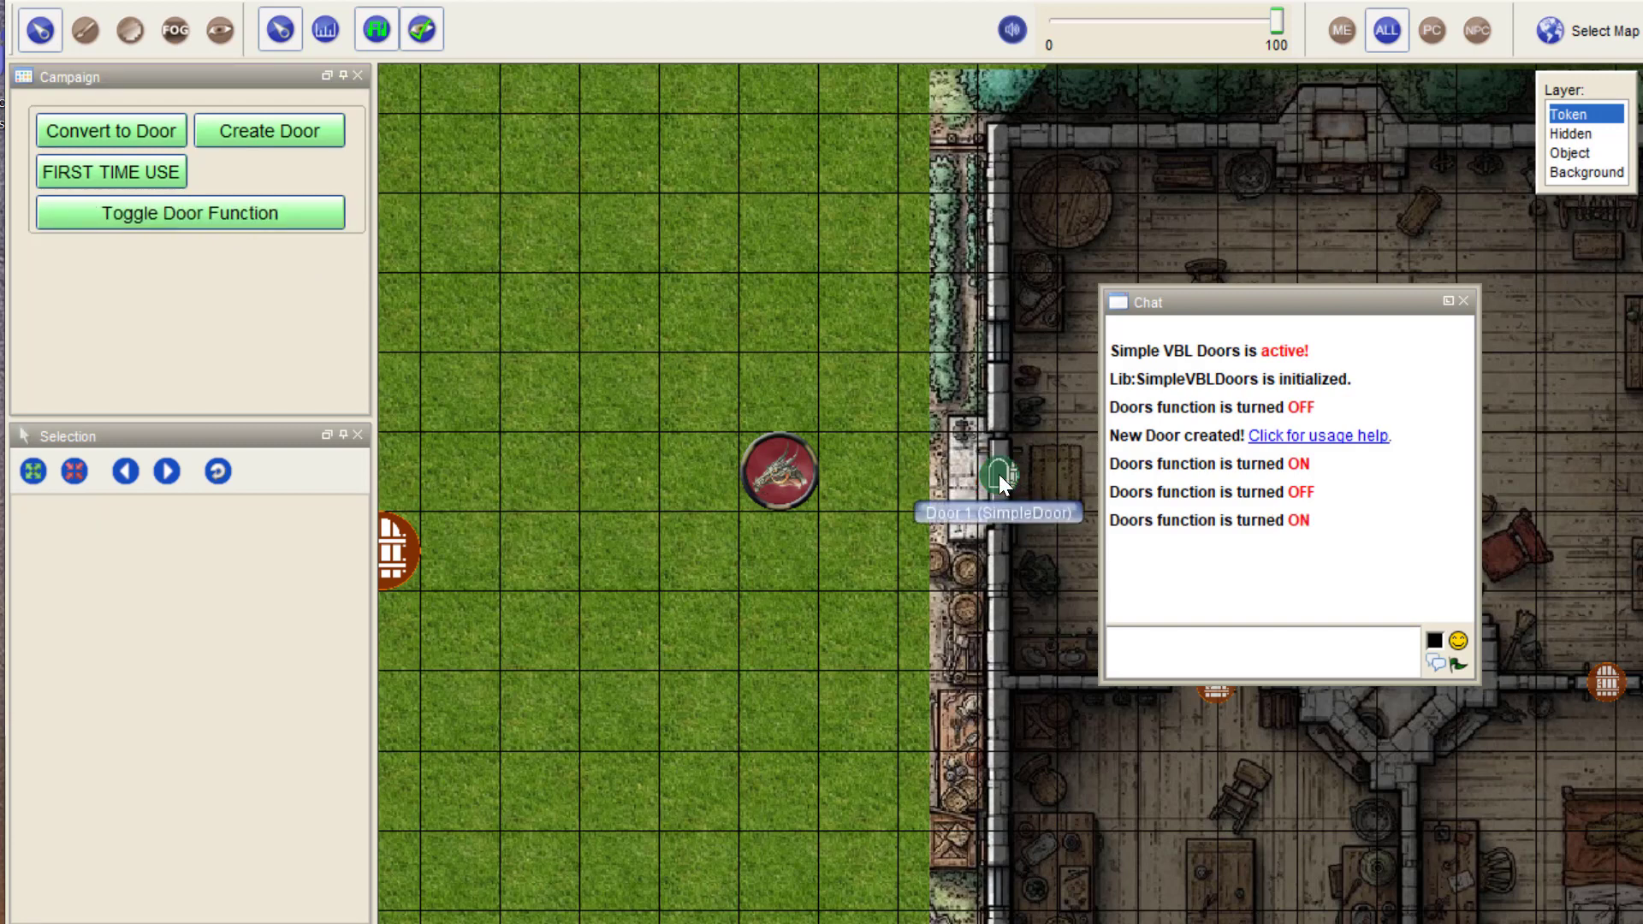
click(1323, 303)
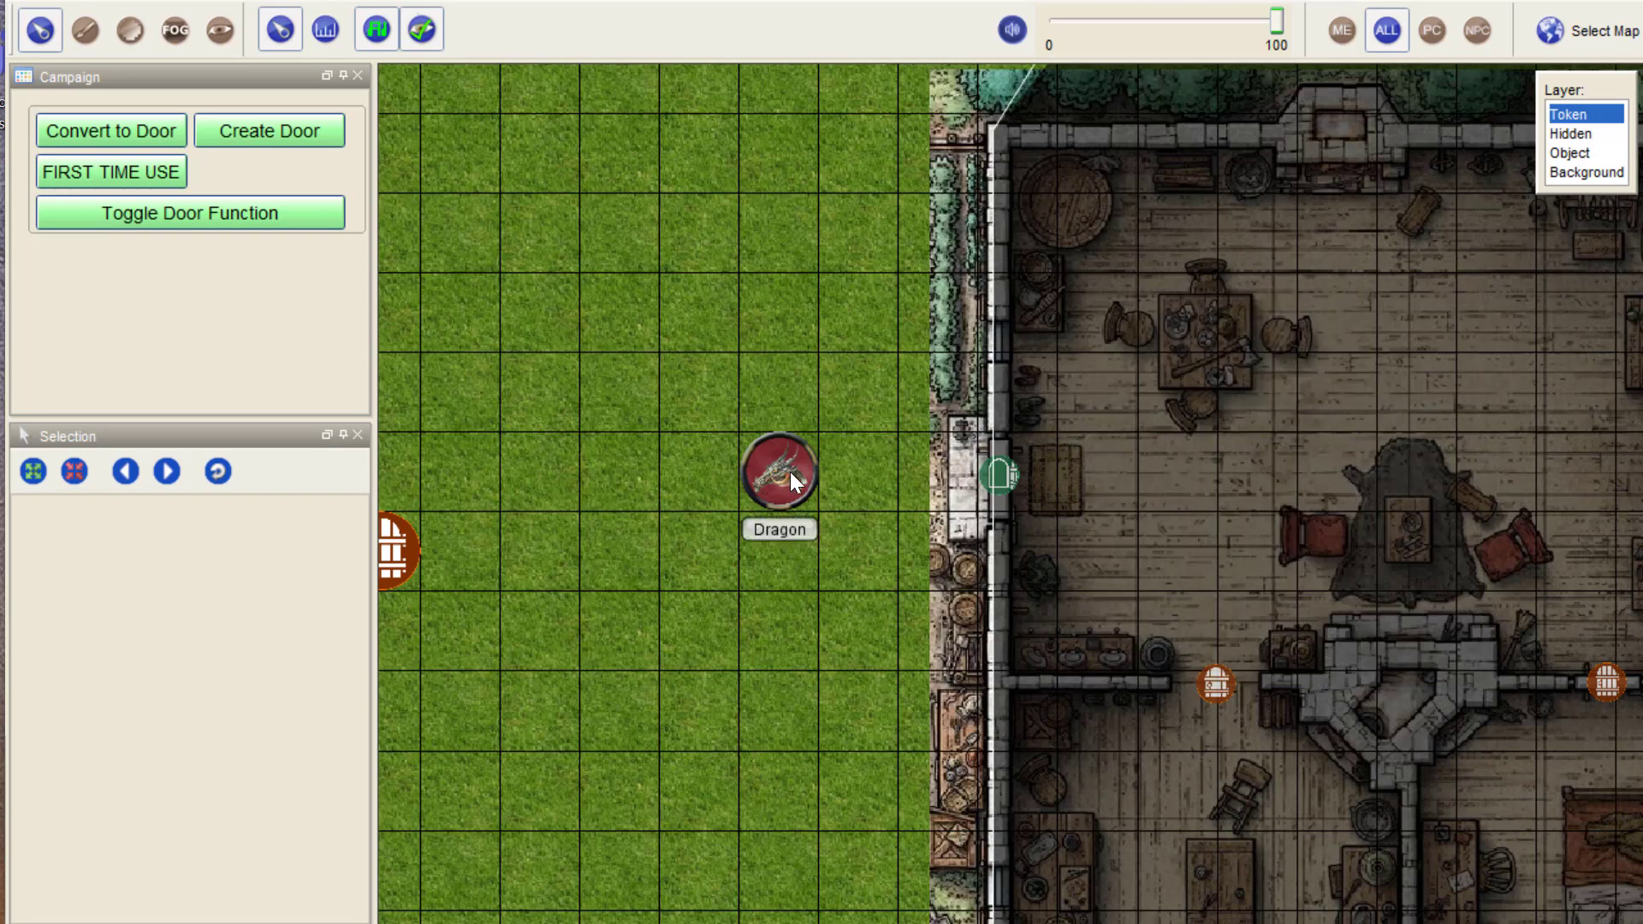
Move the Dragon into the cabin room, close the west door and open the south and southeast doors.
click(788, 471)
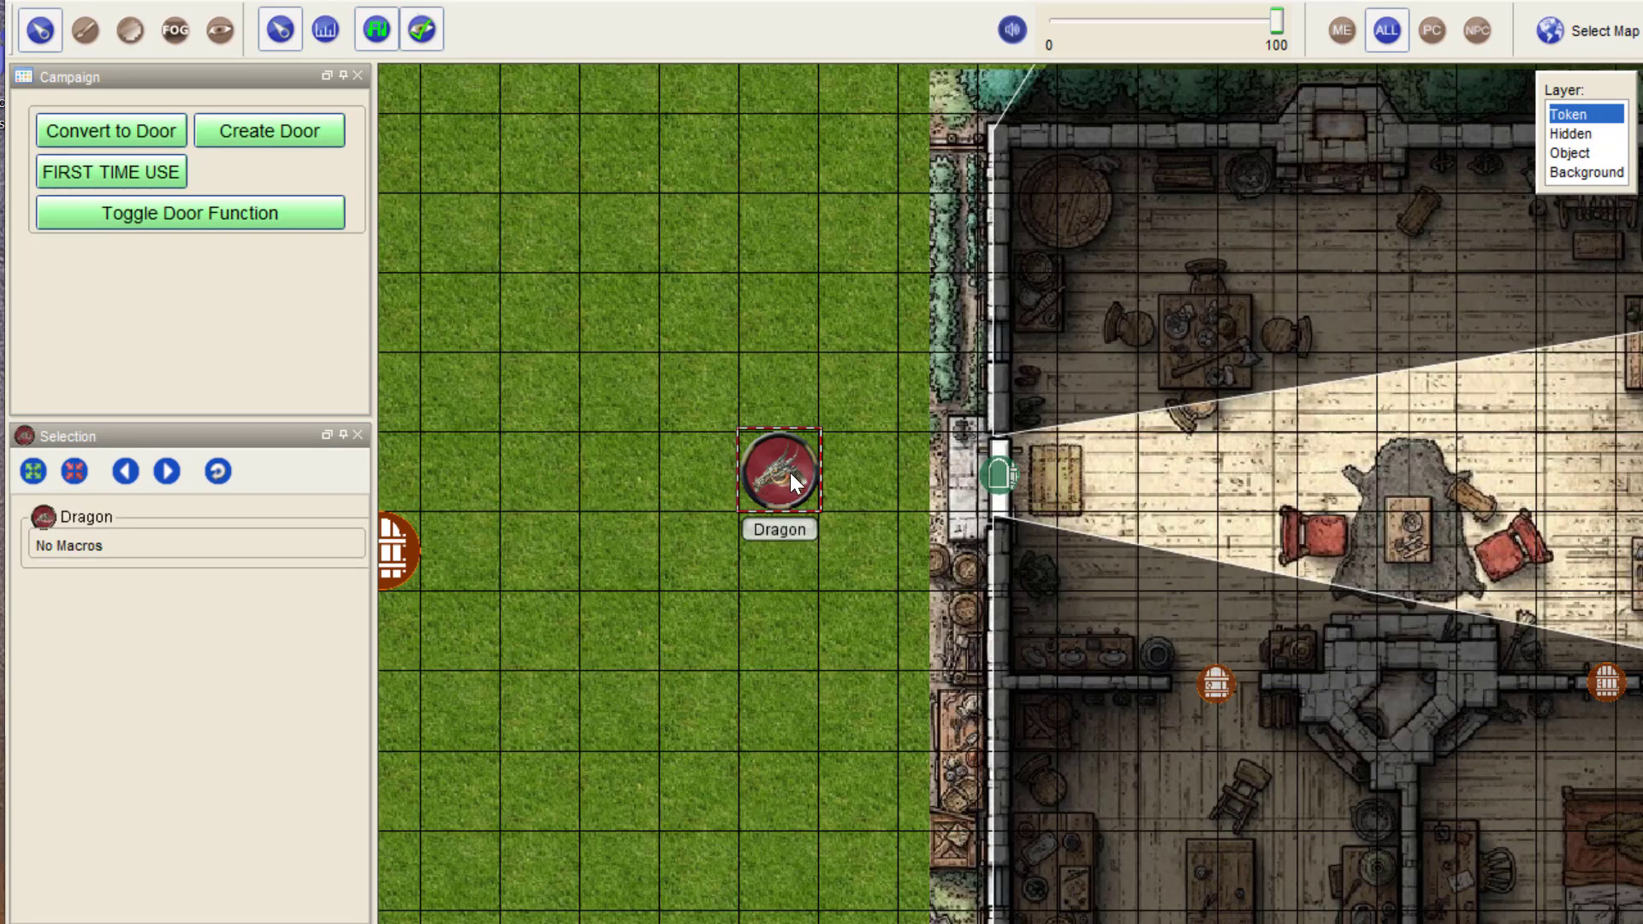
drag(794, 466, 1190, 469)
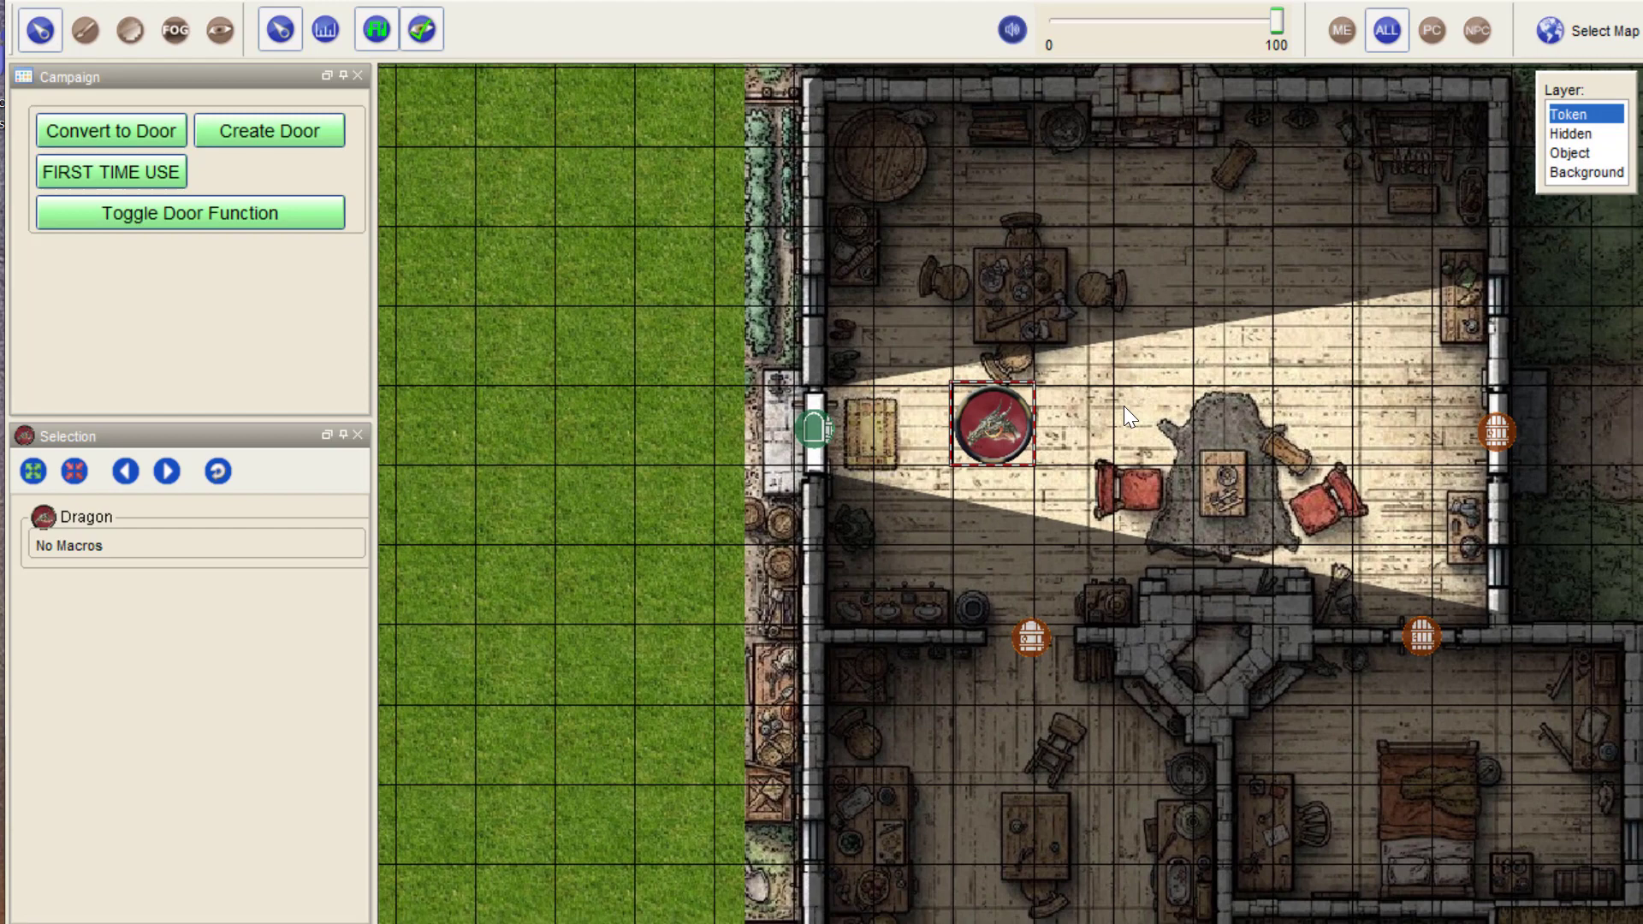
click(814, 425)
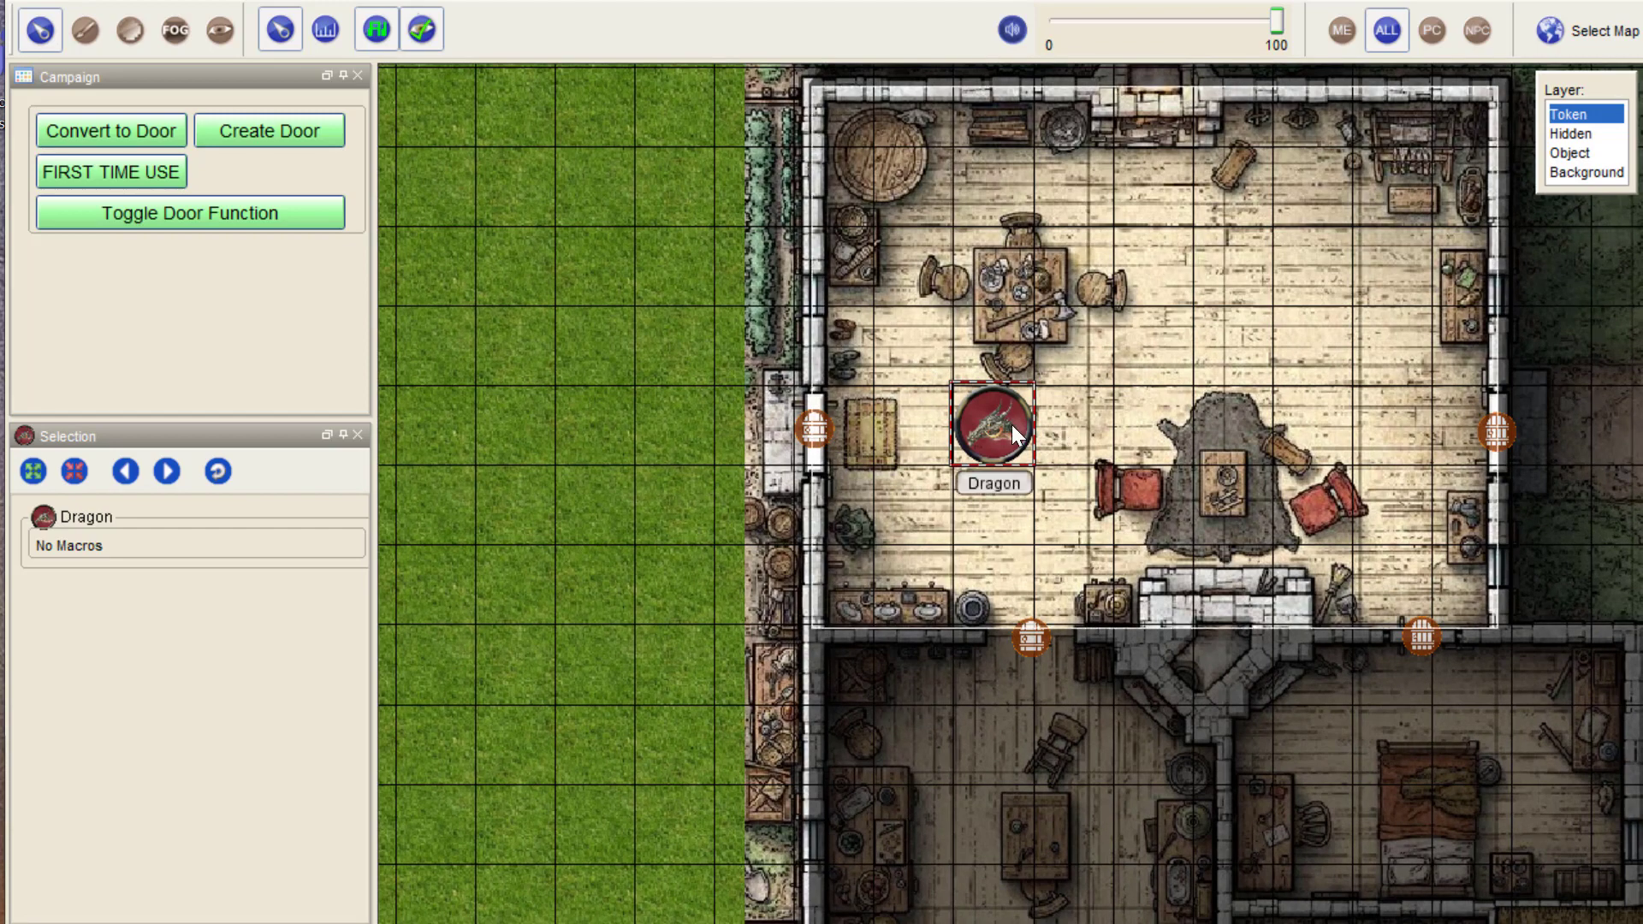
click(1030, 638)
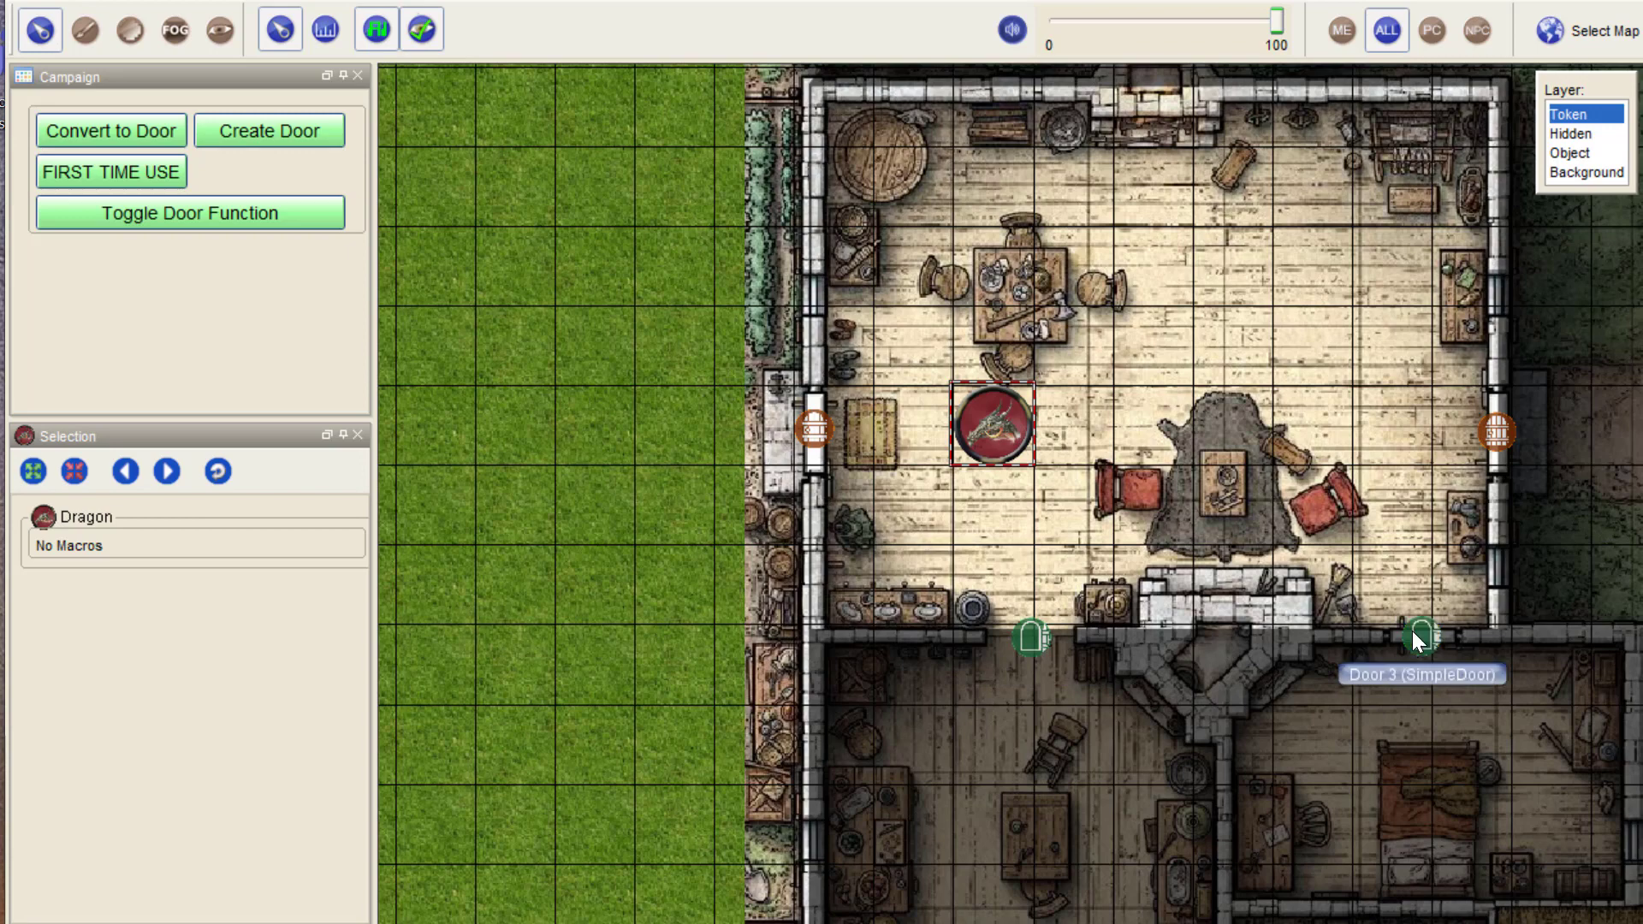
click(1413, 634)
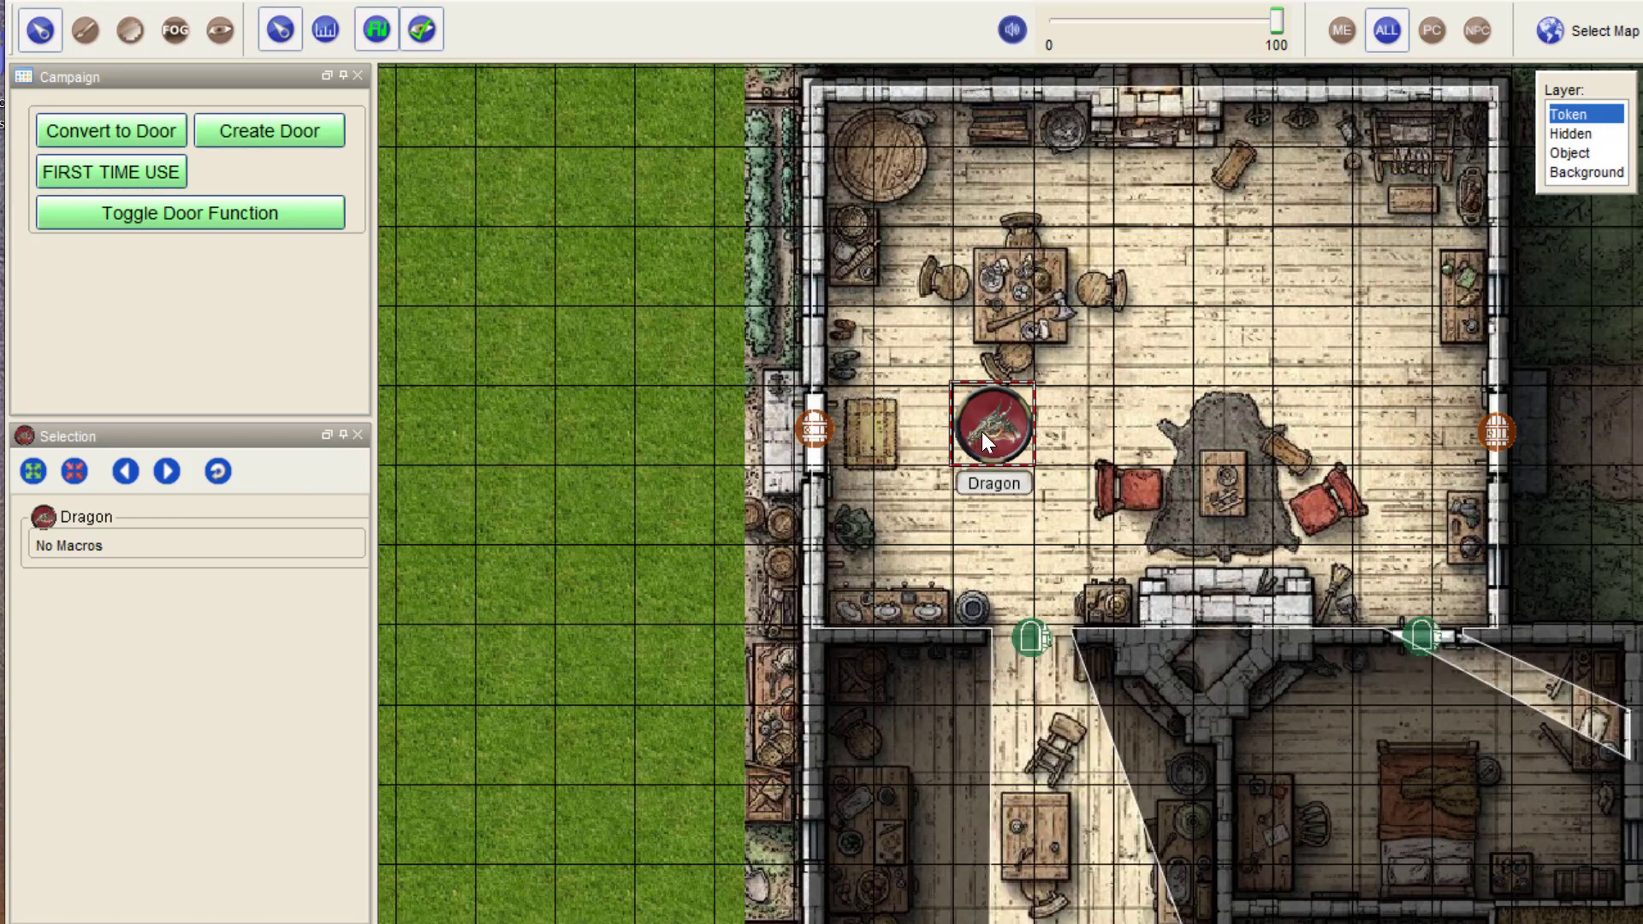
Shift the Dragon to the room's upper right and close the south and southeast doors.
mouse_move(982, 431)
mouse_down()
mouse_move(988, 343)
mouse_move(1328, 369)
mouse_move(998, 433)
mouse_up()
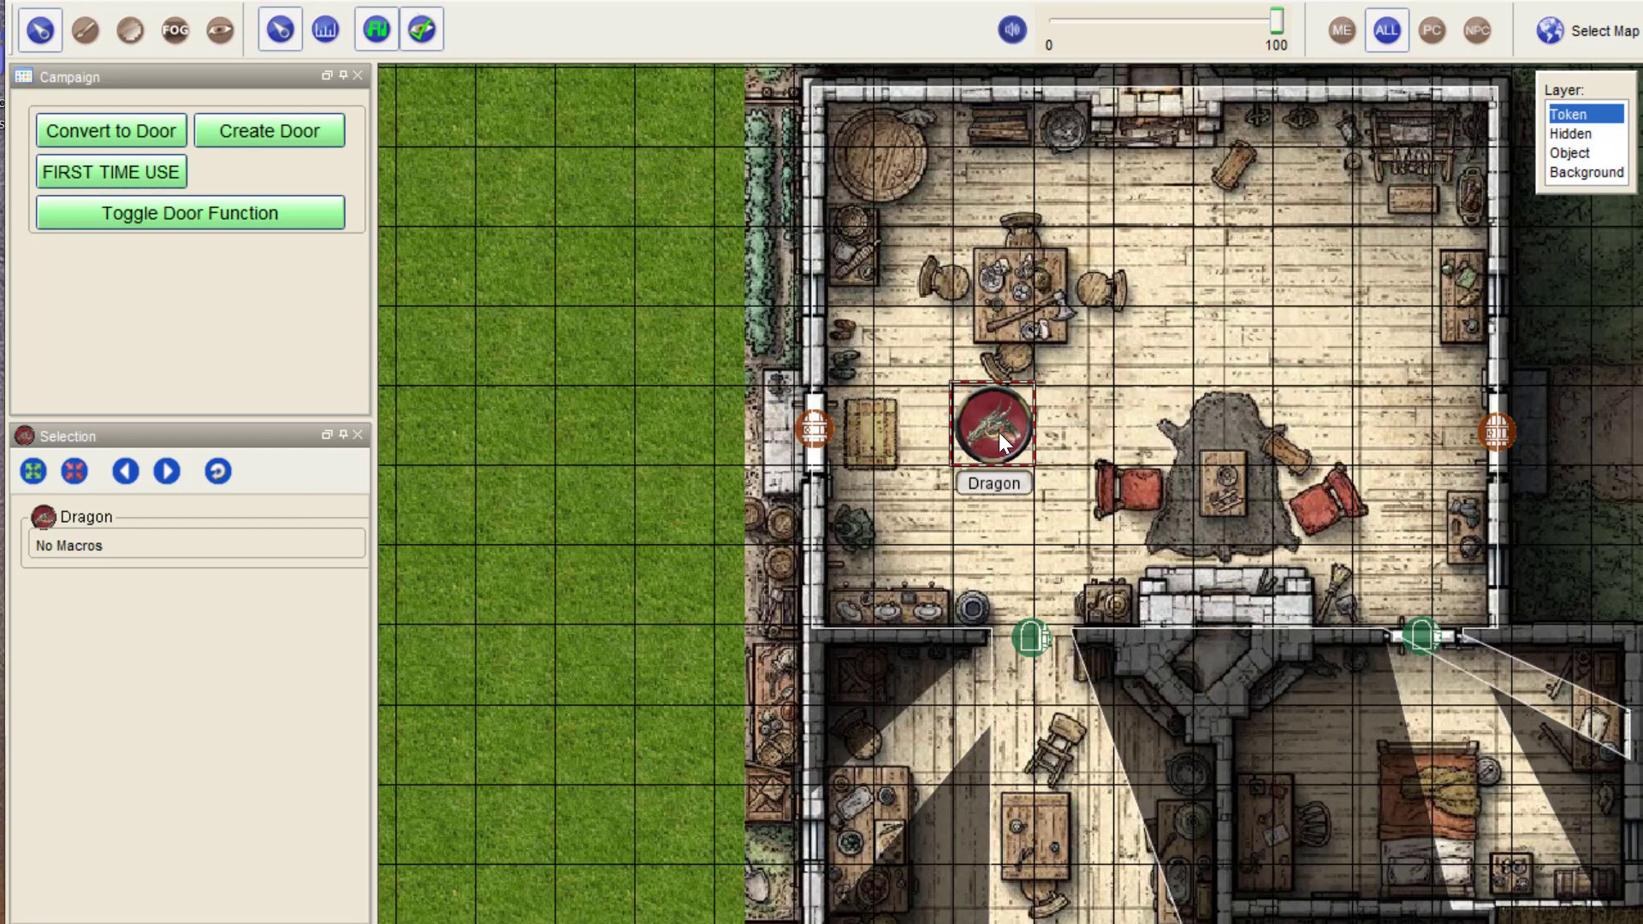
click(1026, 636)
click(1423, 638)
drag(993, 430, 1126, 378)
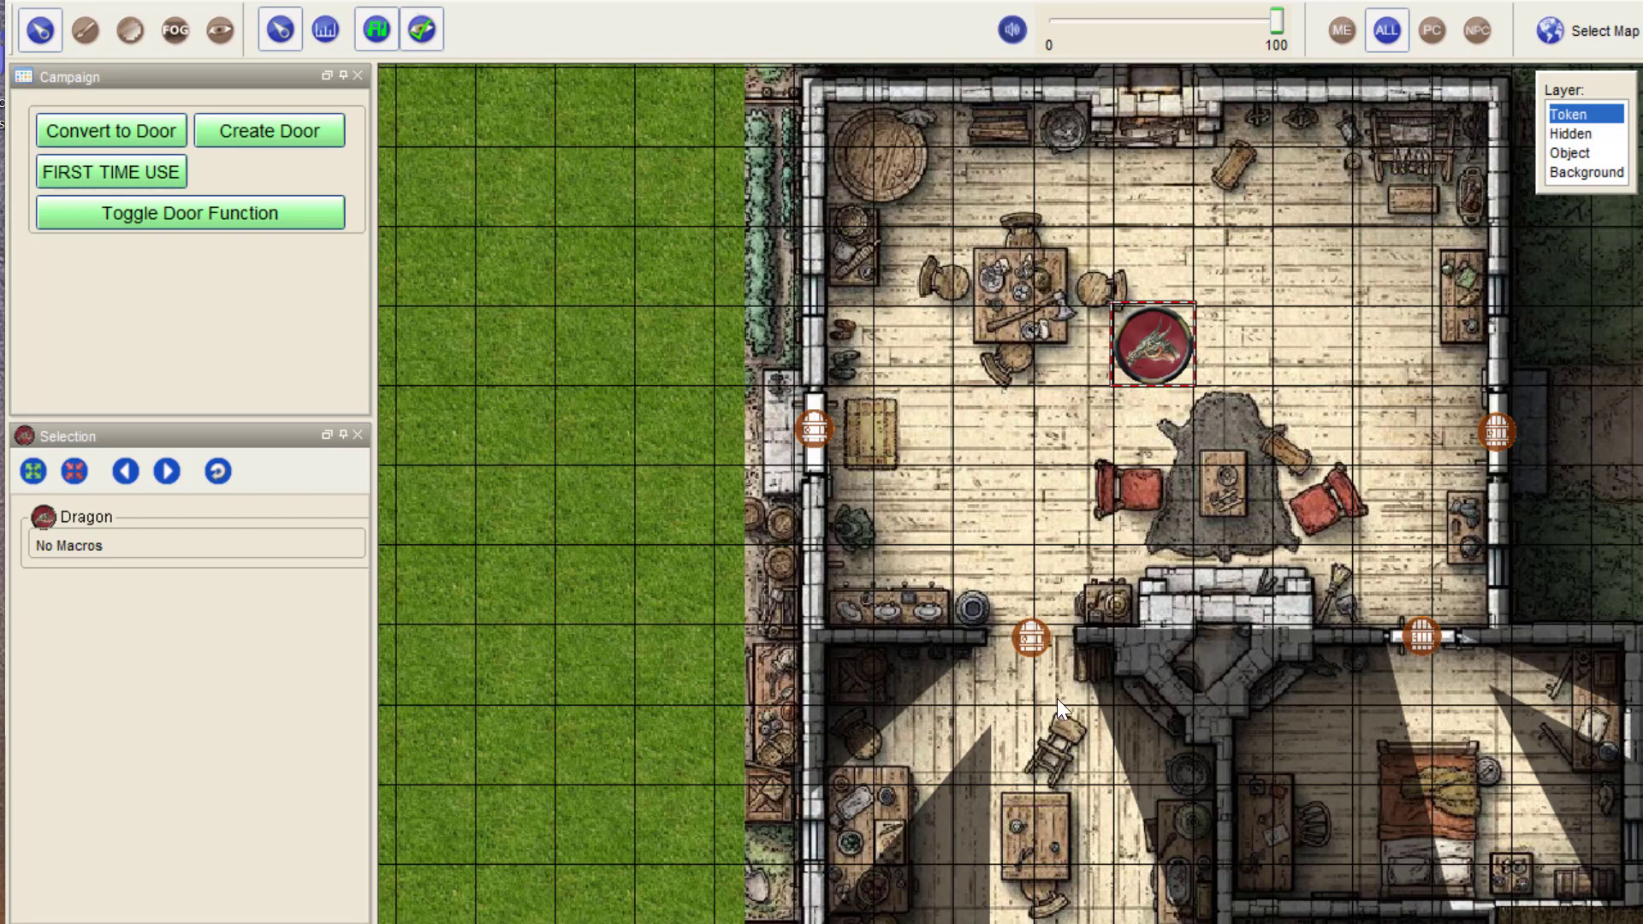
Zoom in on the south door, move the Dragon down a square, and view the VBL lines there.
click(233, 219)
scroll(1015, 645, up, 5)
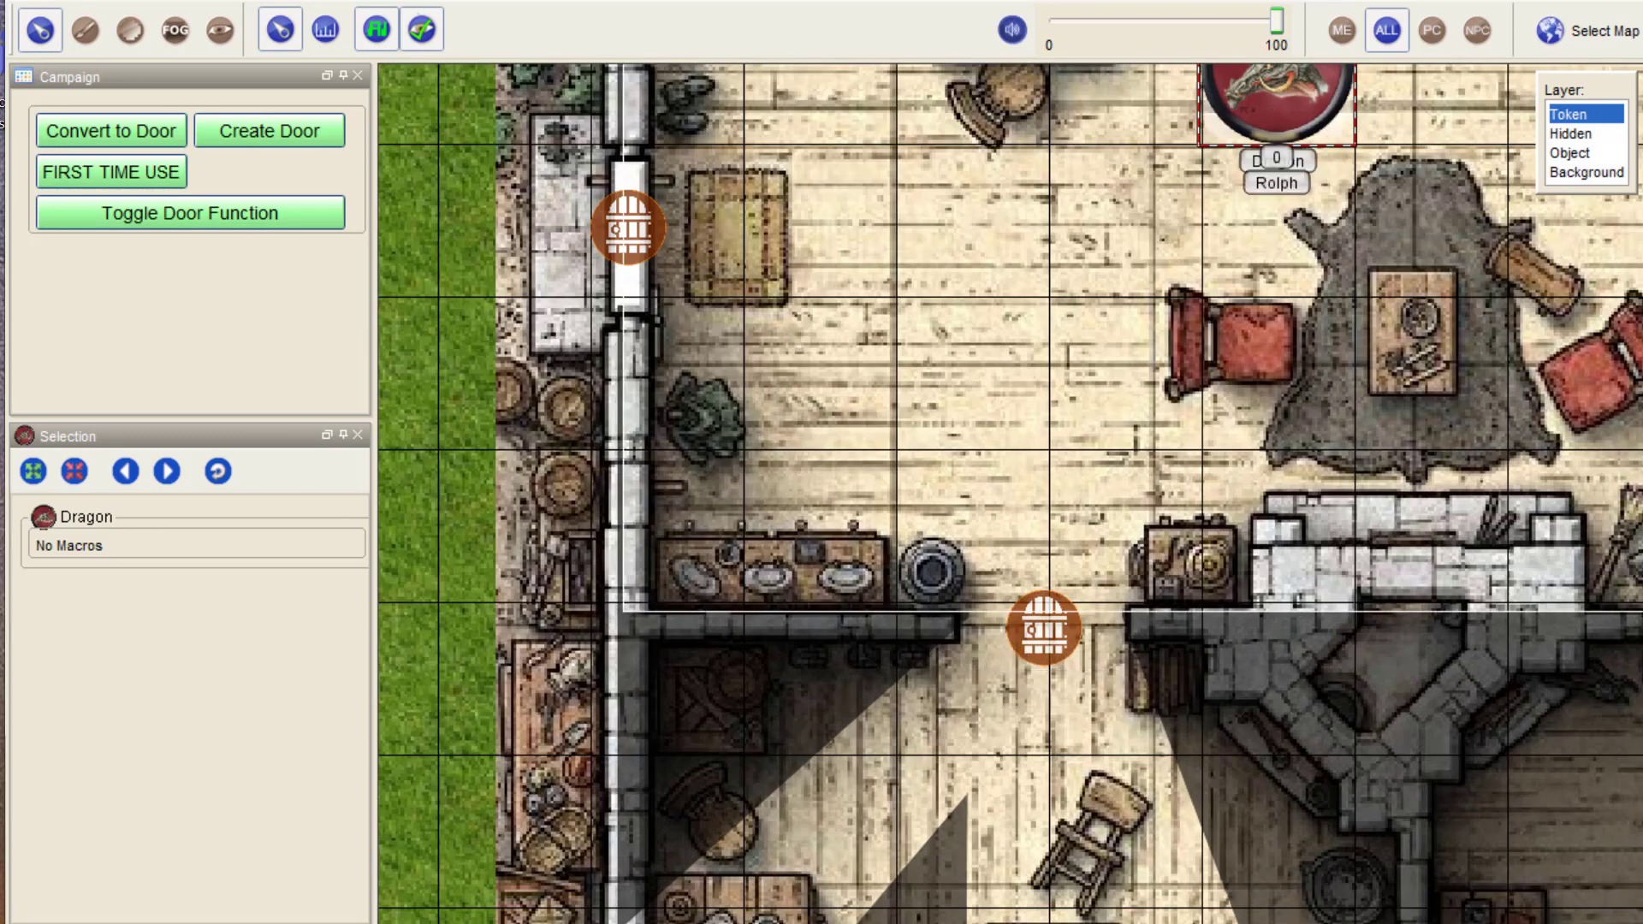
drag(1269, 111, 1116, 261)
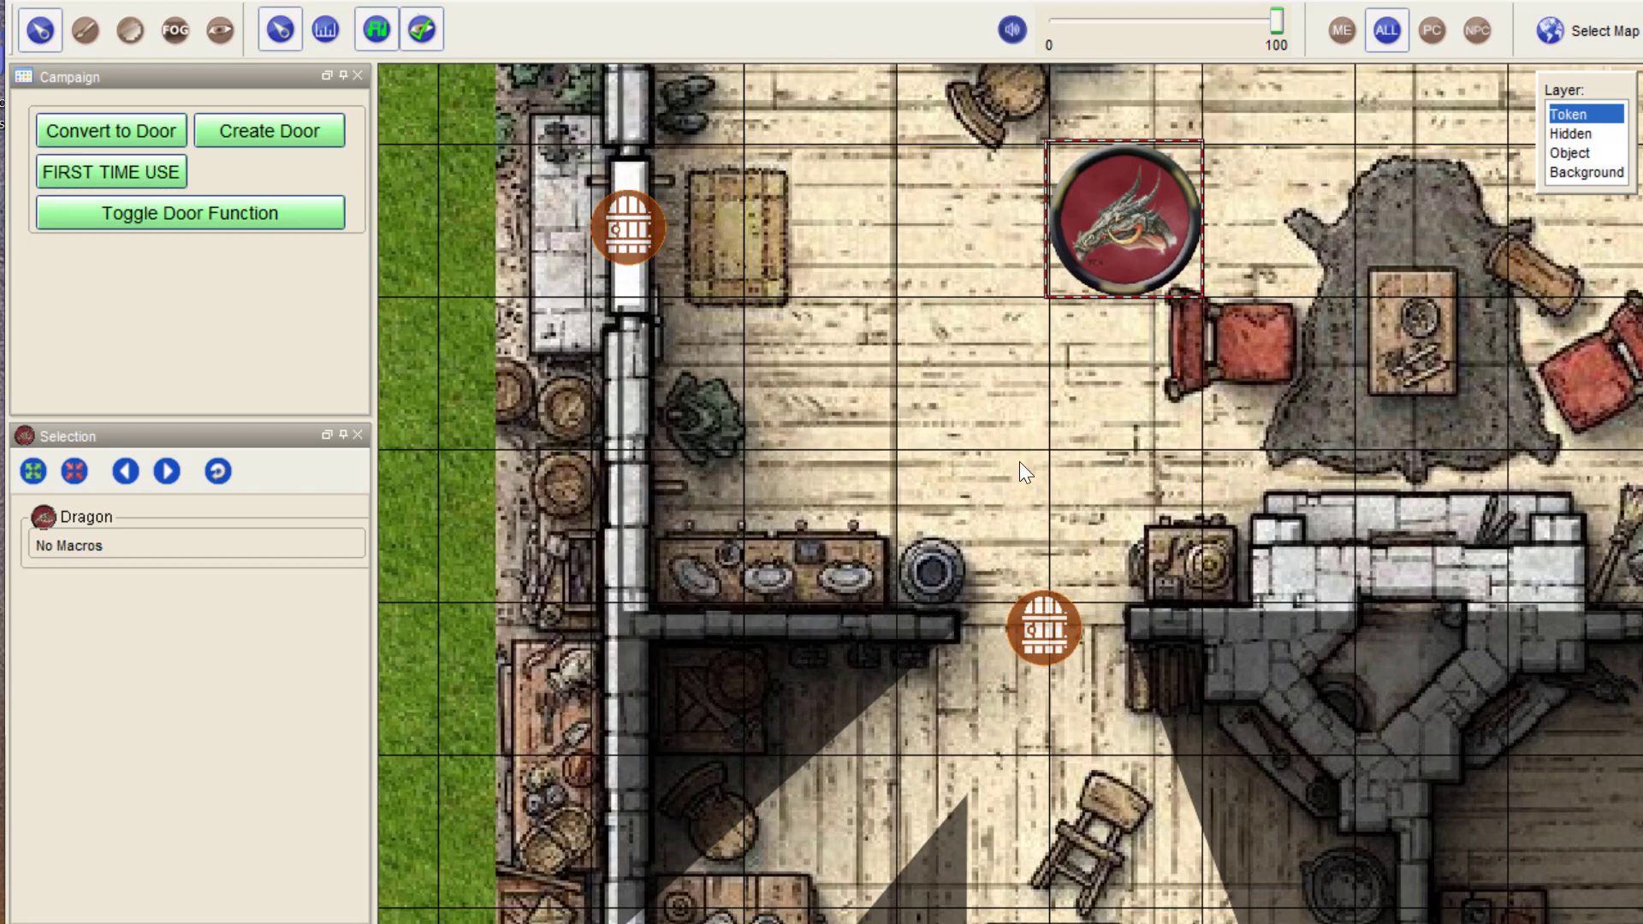
click(219, 26)
scroll(946, 655, up, 5)
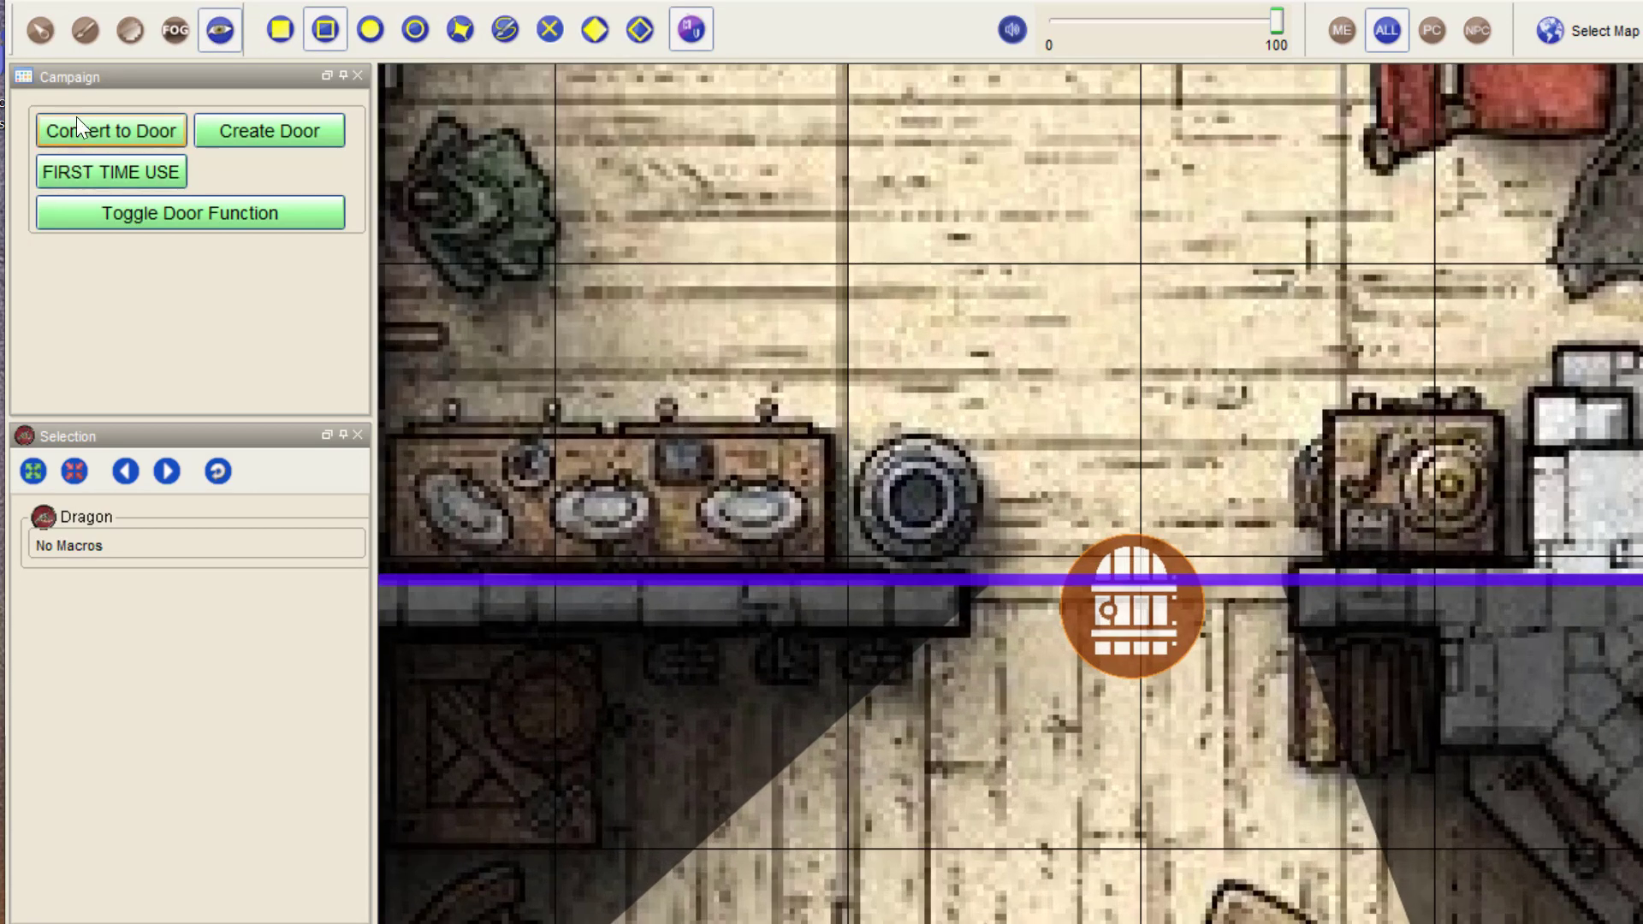
click(35, 28)
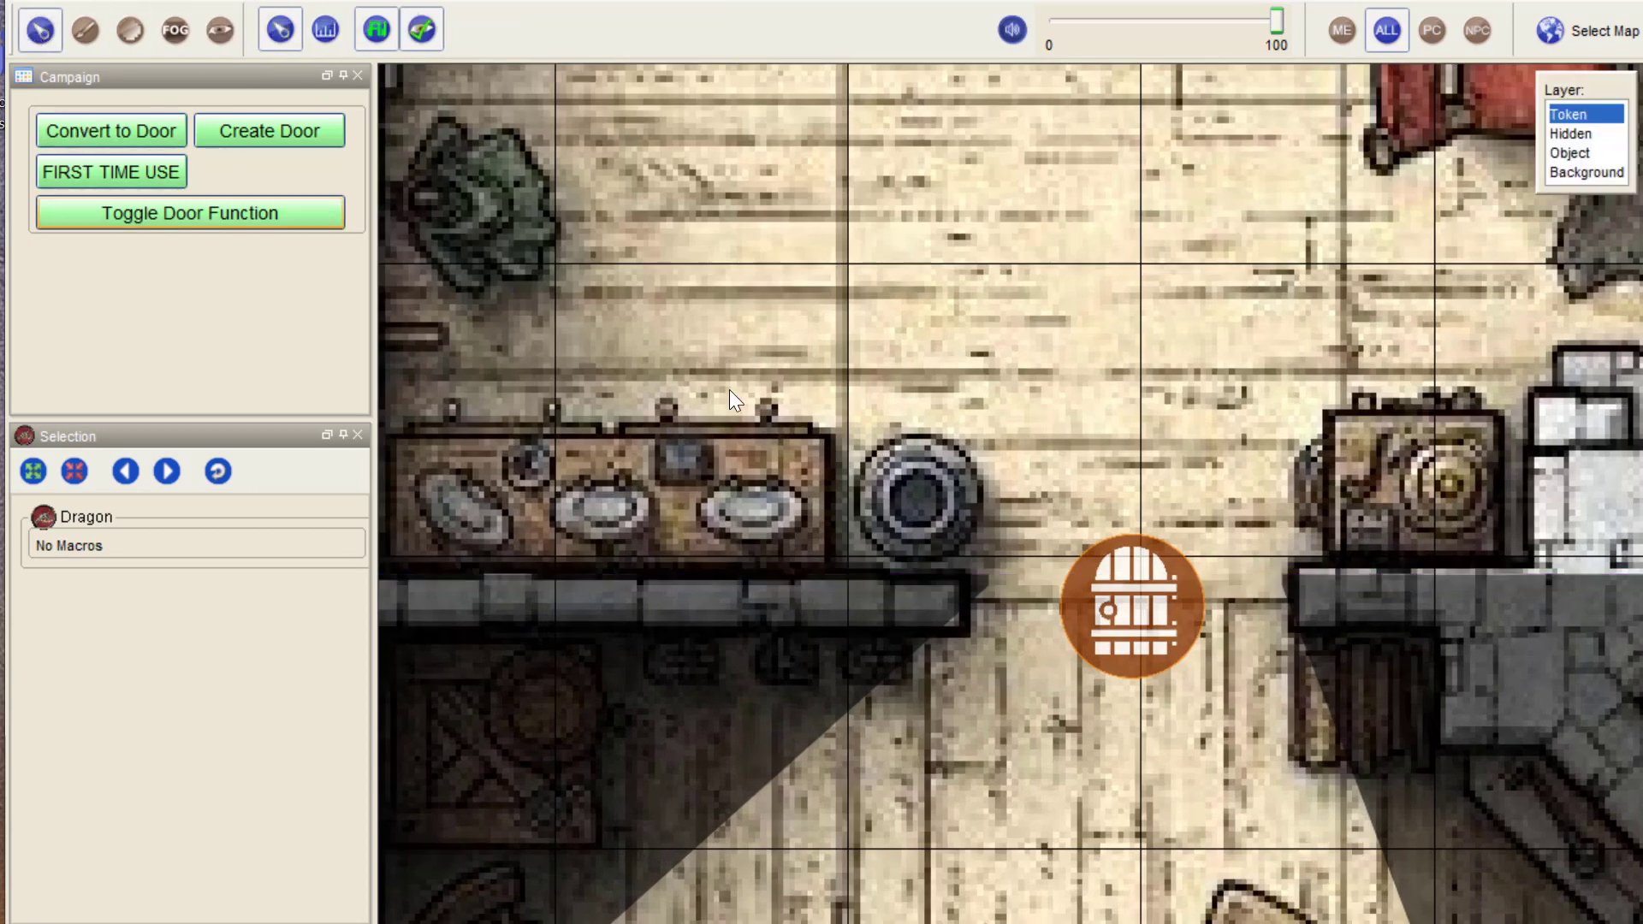
Open the south door and confirm a gap appears in its vision-blocking wall.
click(1179, 585)
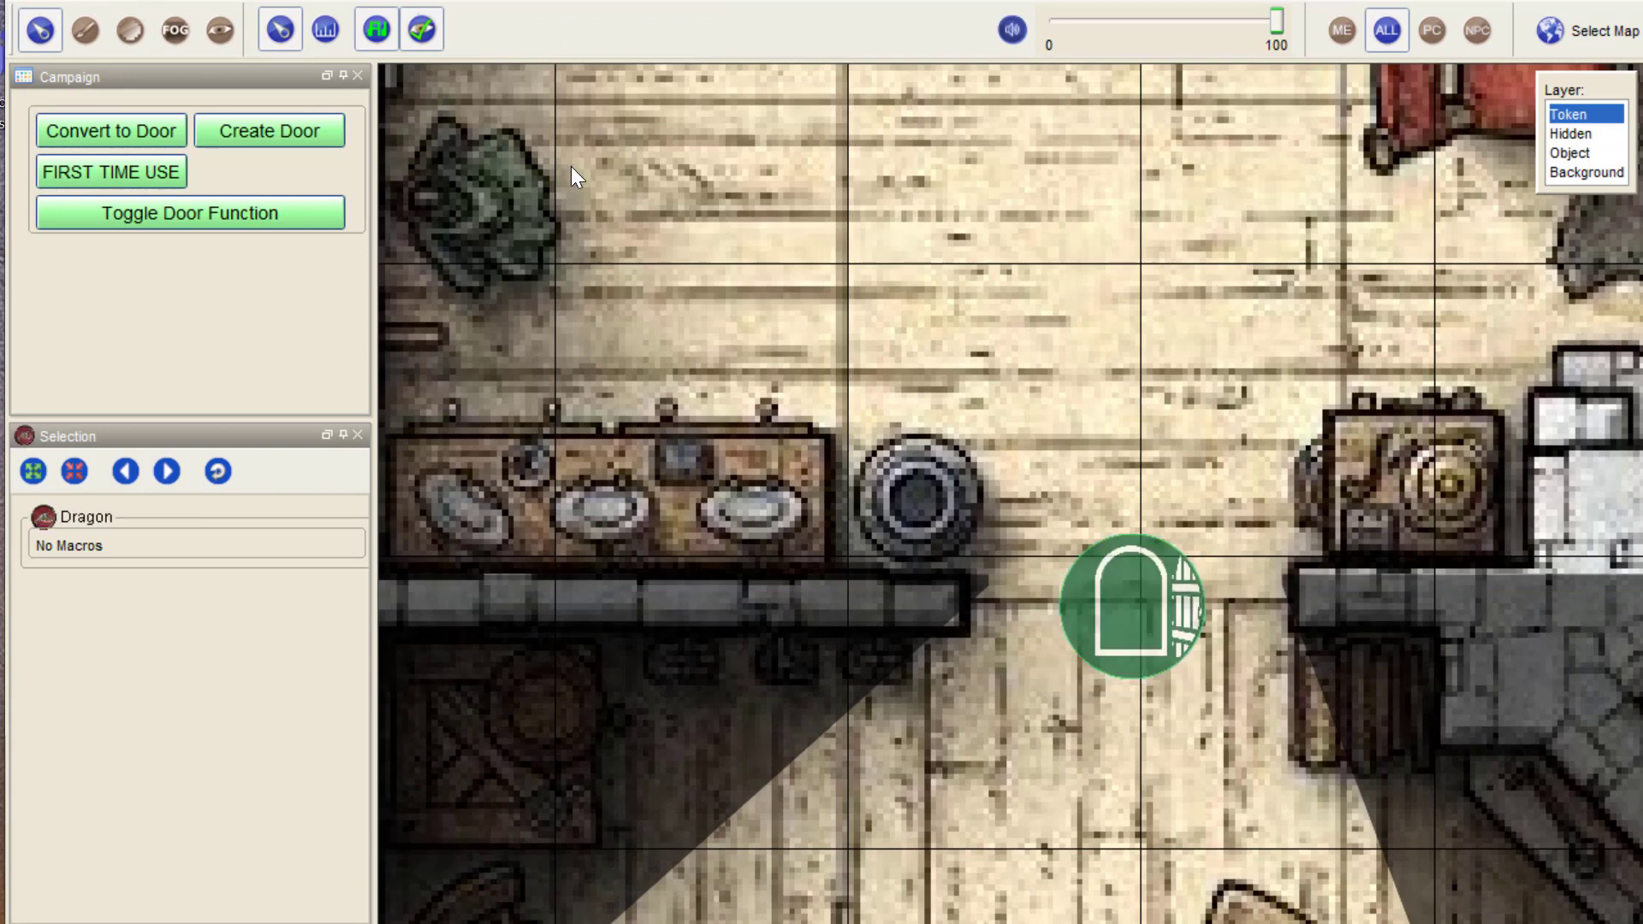
click(224, 30)
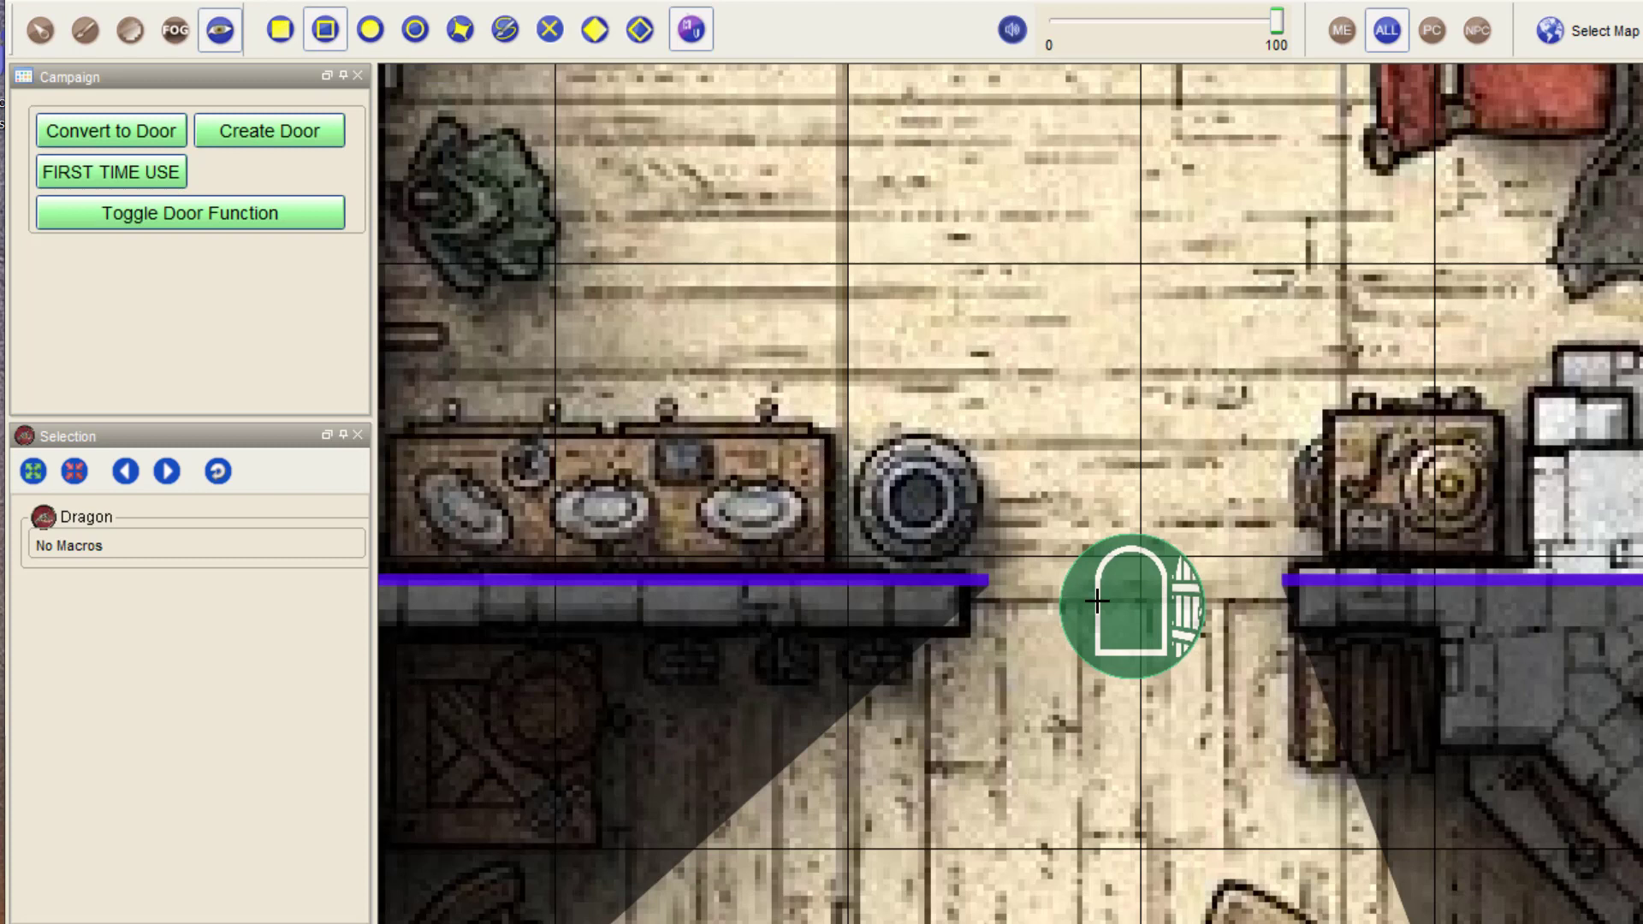
click(40, 29)
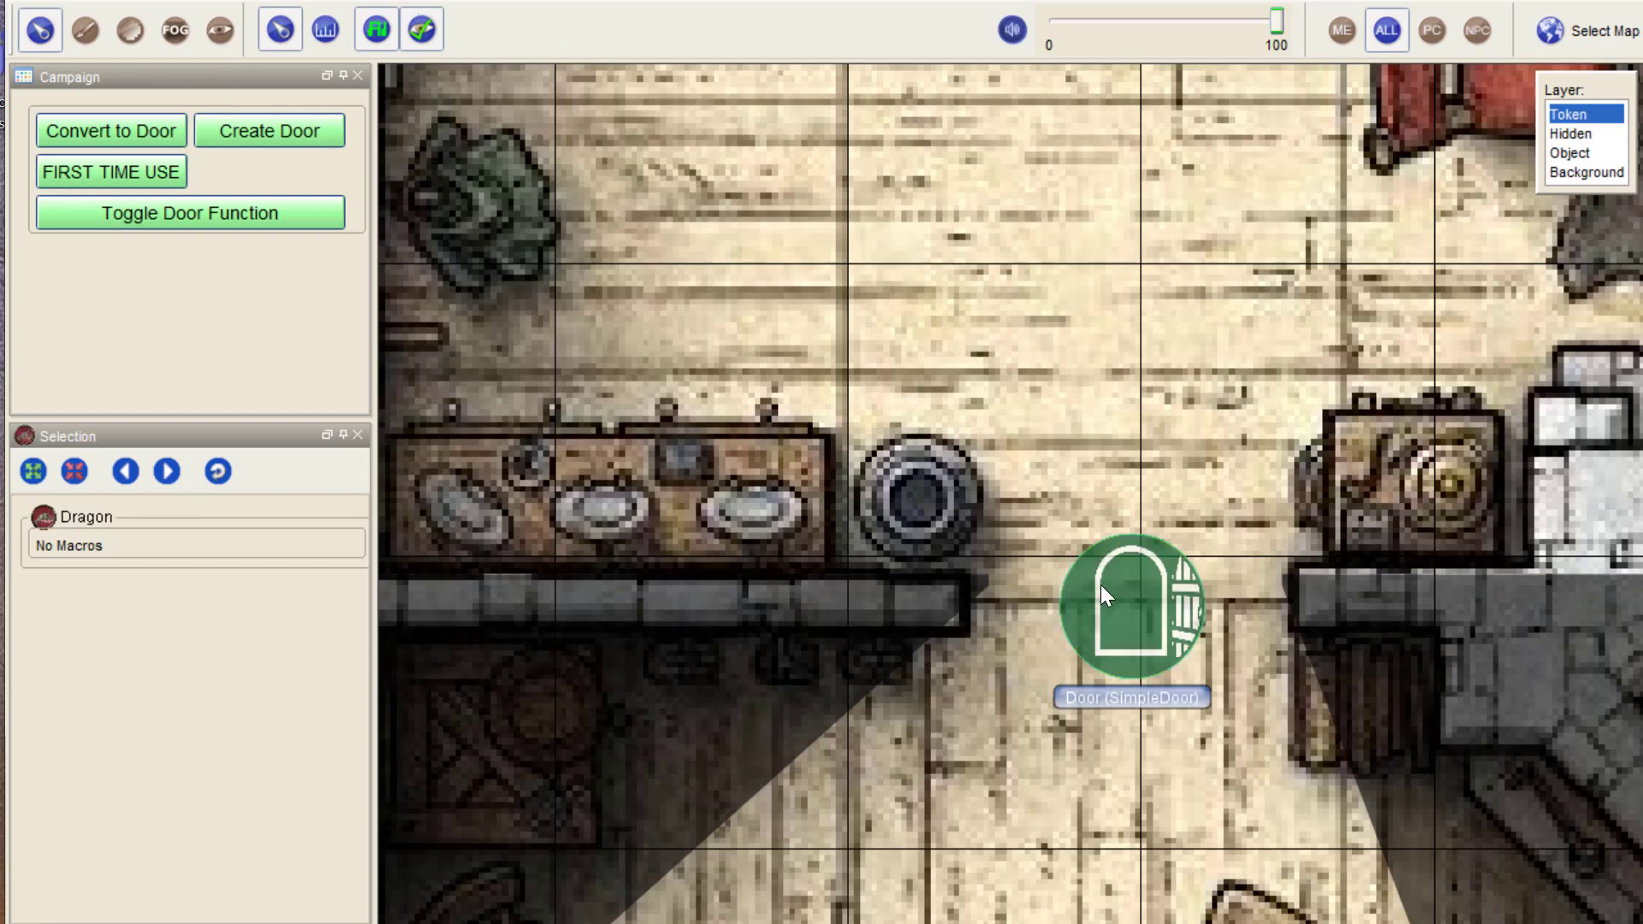
Close the south door, slide its token left into the doorway, and view the VBL lines.
click(214, 212)
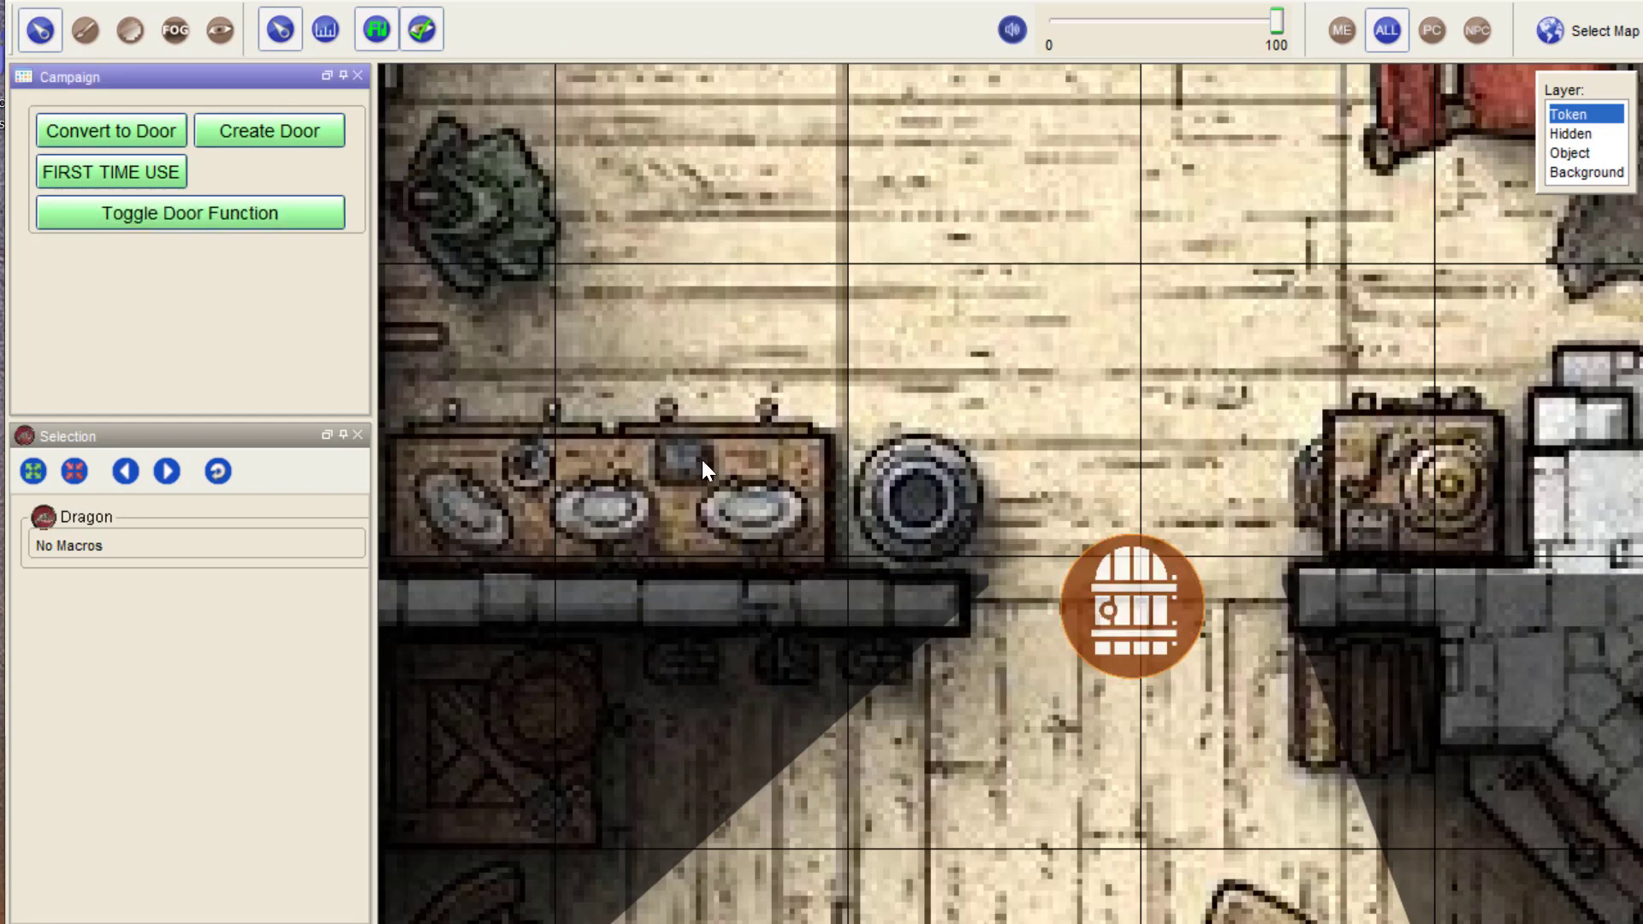
drag(1148, 624, 1034, 571)
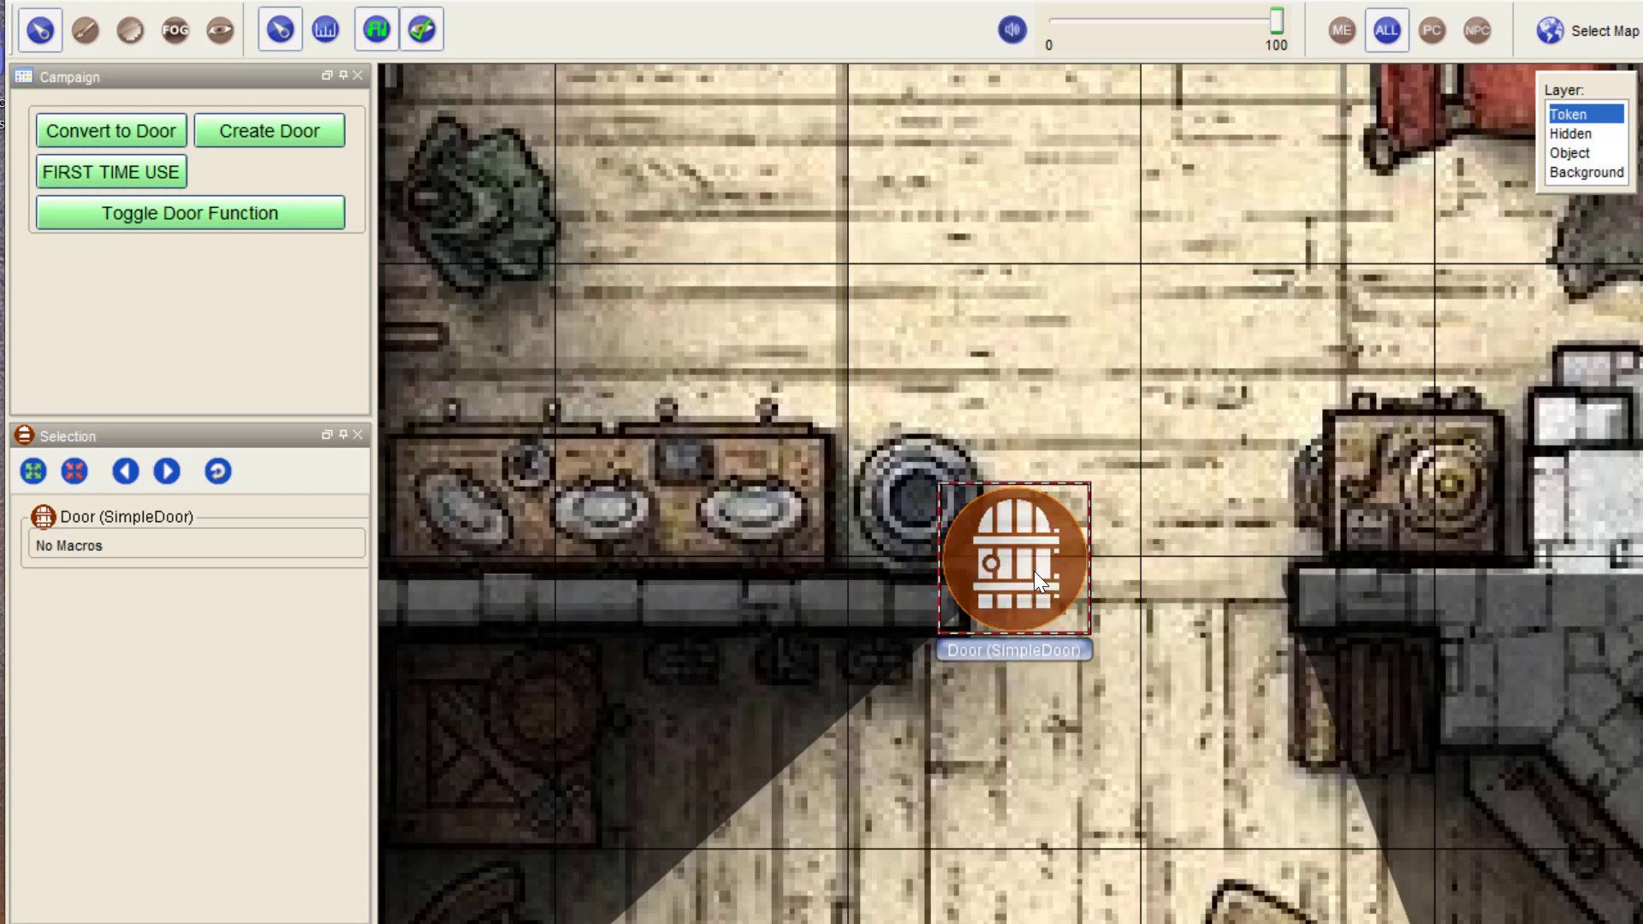
click(222, 34)
click(40, 29)
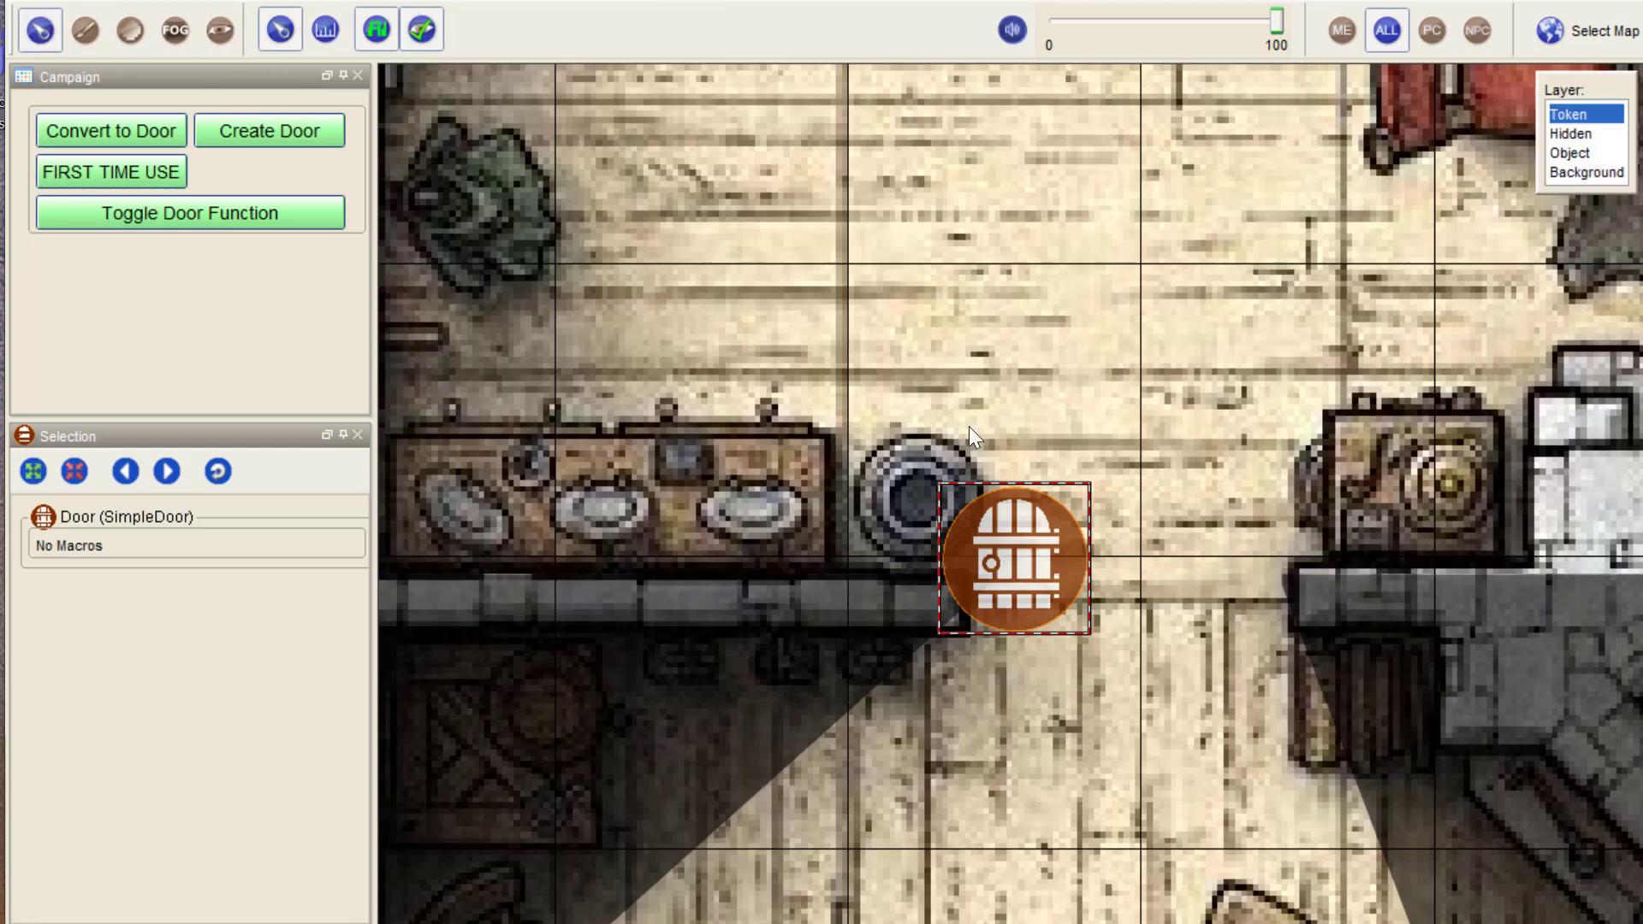
Open the south door to recheck its vision gap, then close it again.
double_click(1037, 537)
click(219, 34)
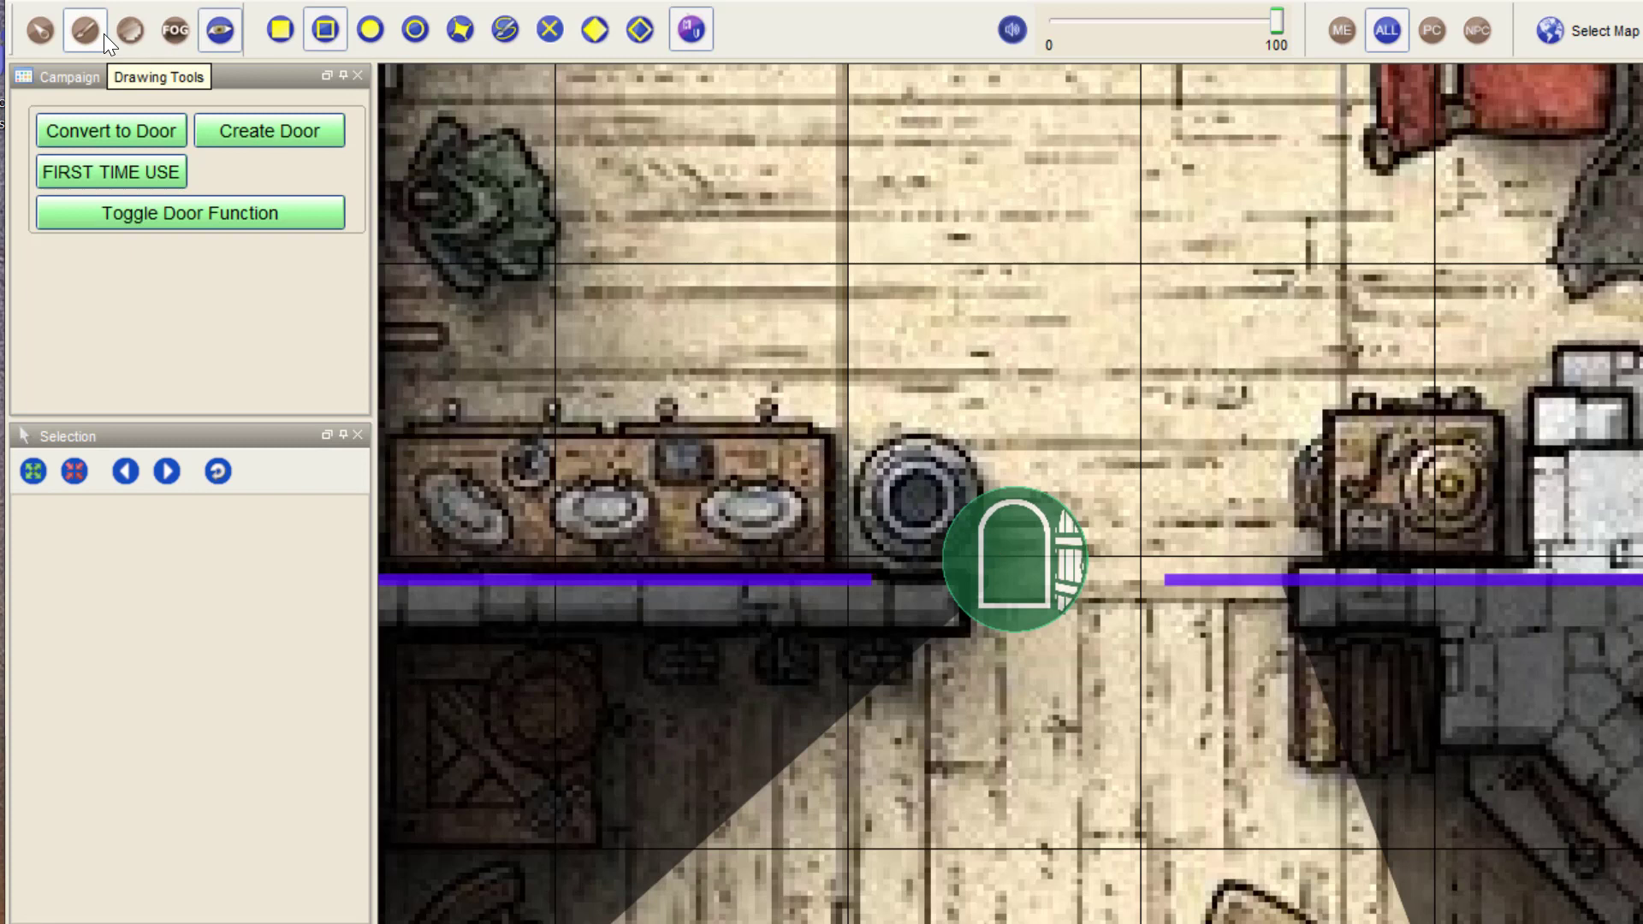
click(162, 212)
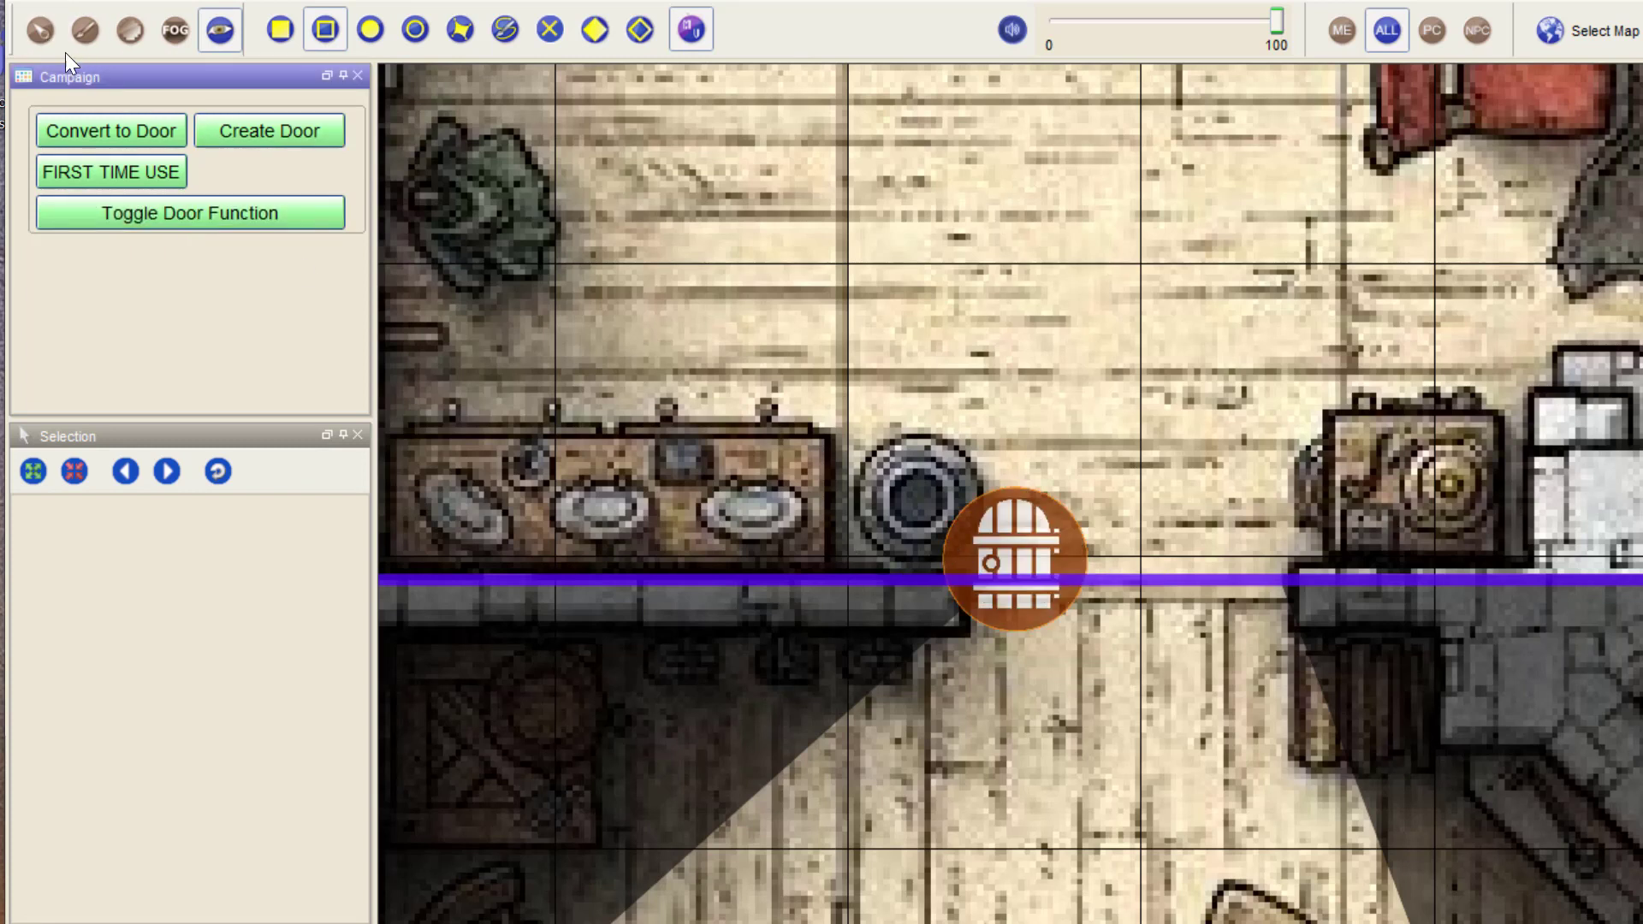
click(40, 30)
Resize the south door token to Medium.
right_click(991, 542)
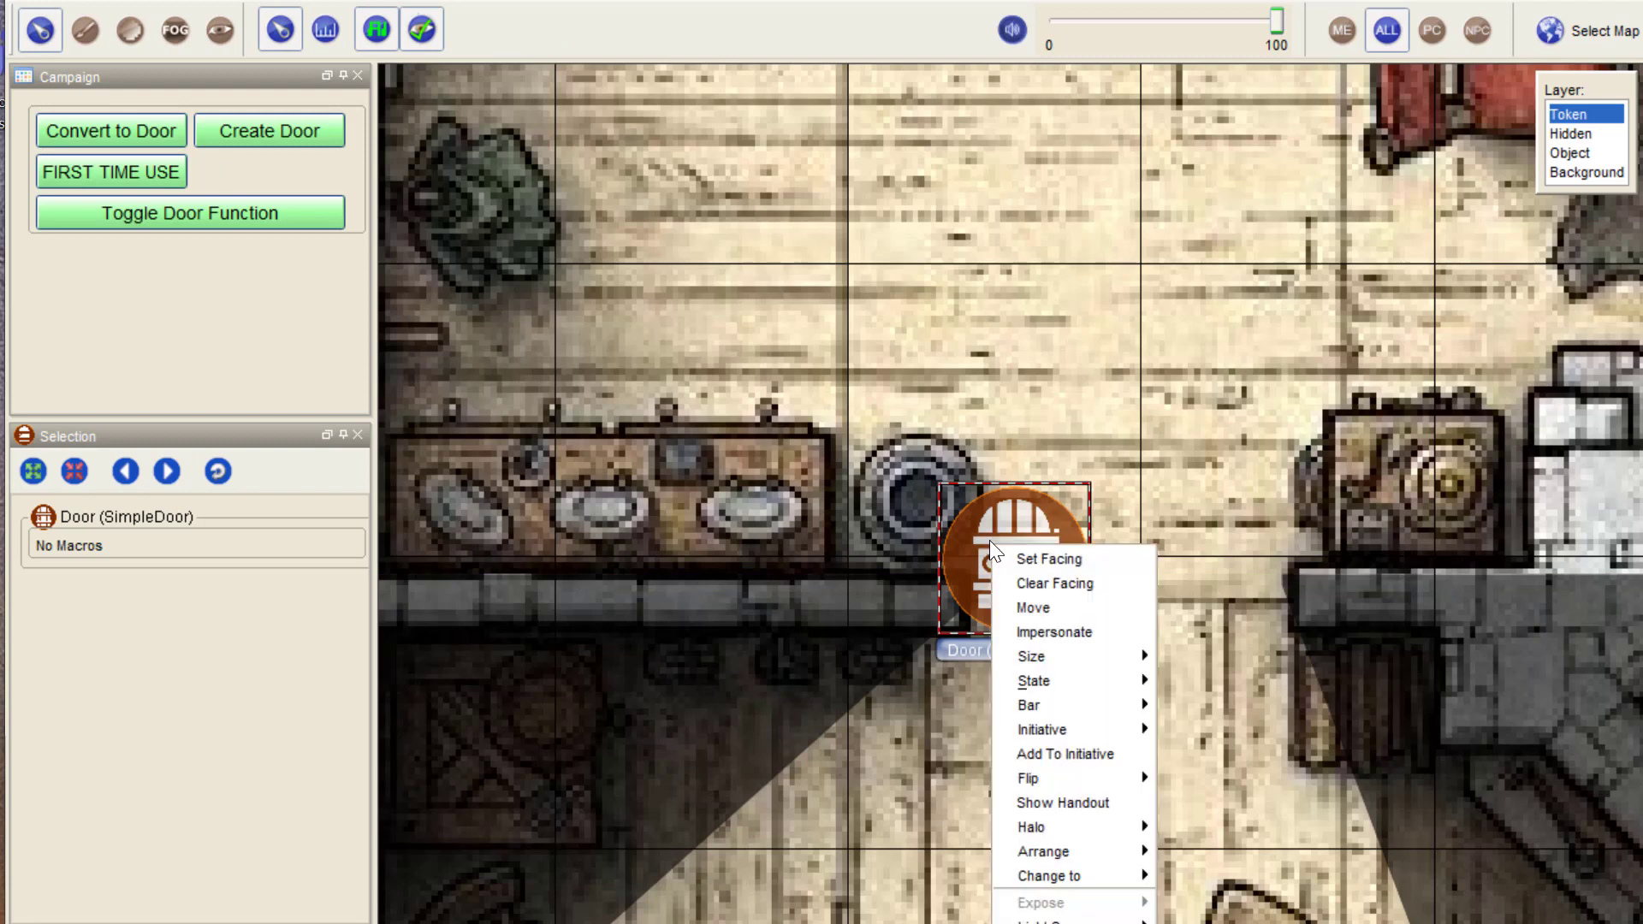
mouse_move(1050, 658)
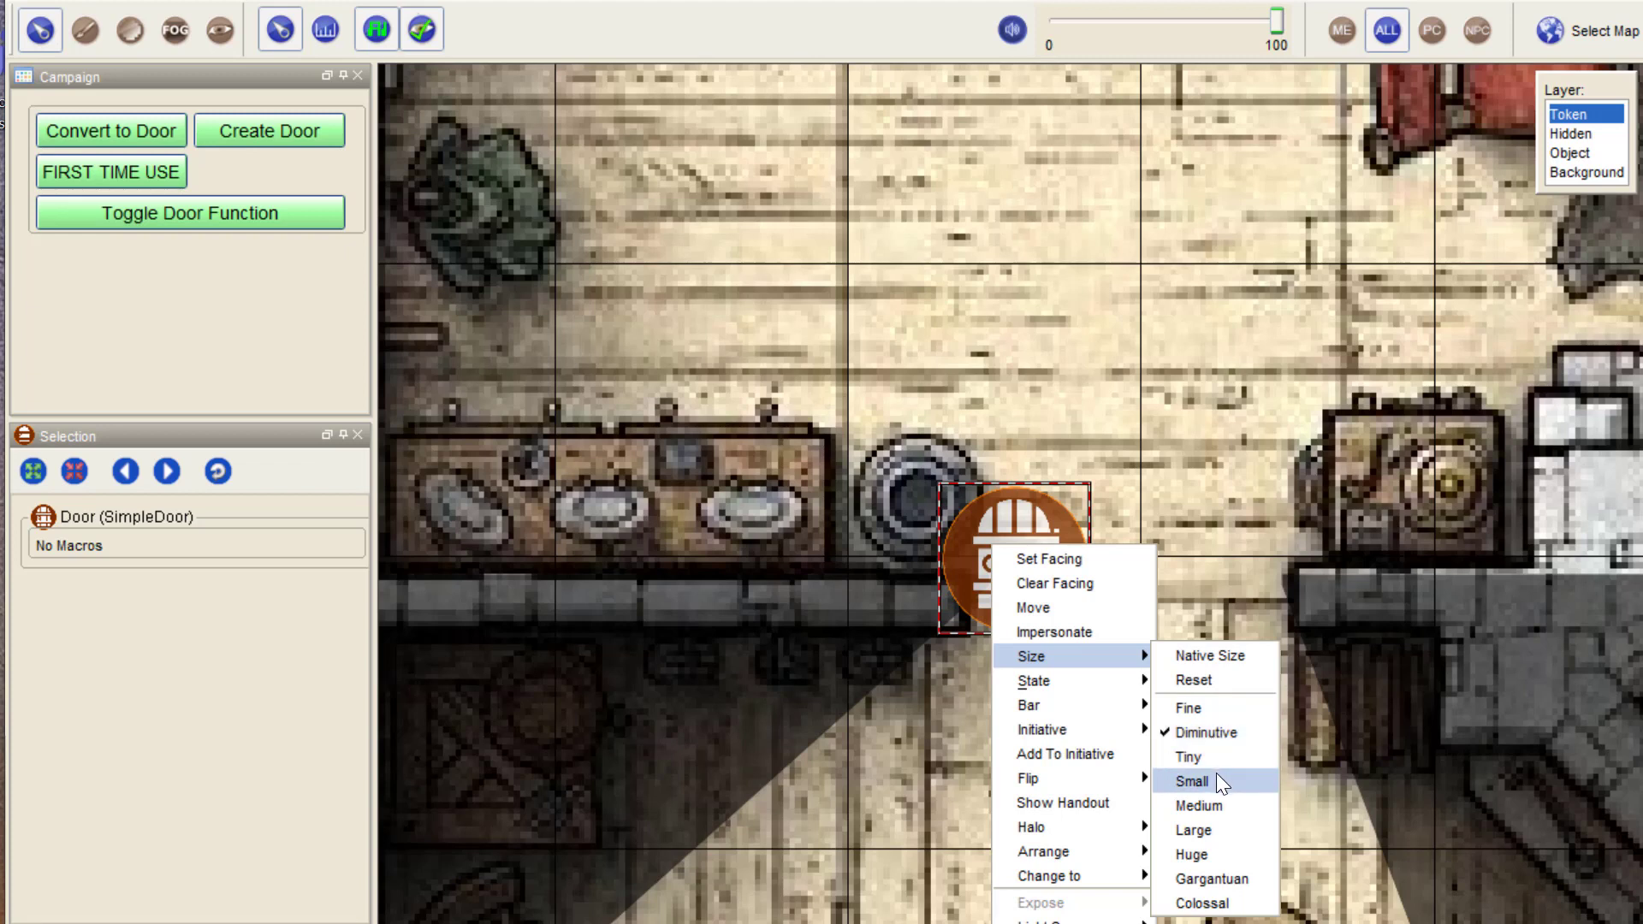
click(1217, 805)
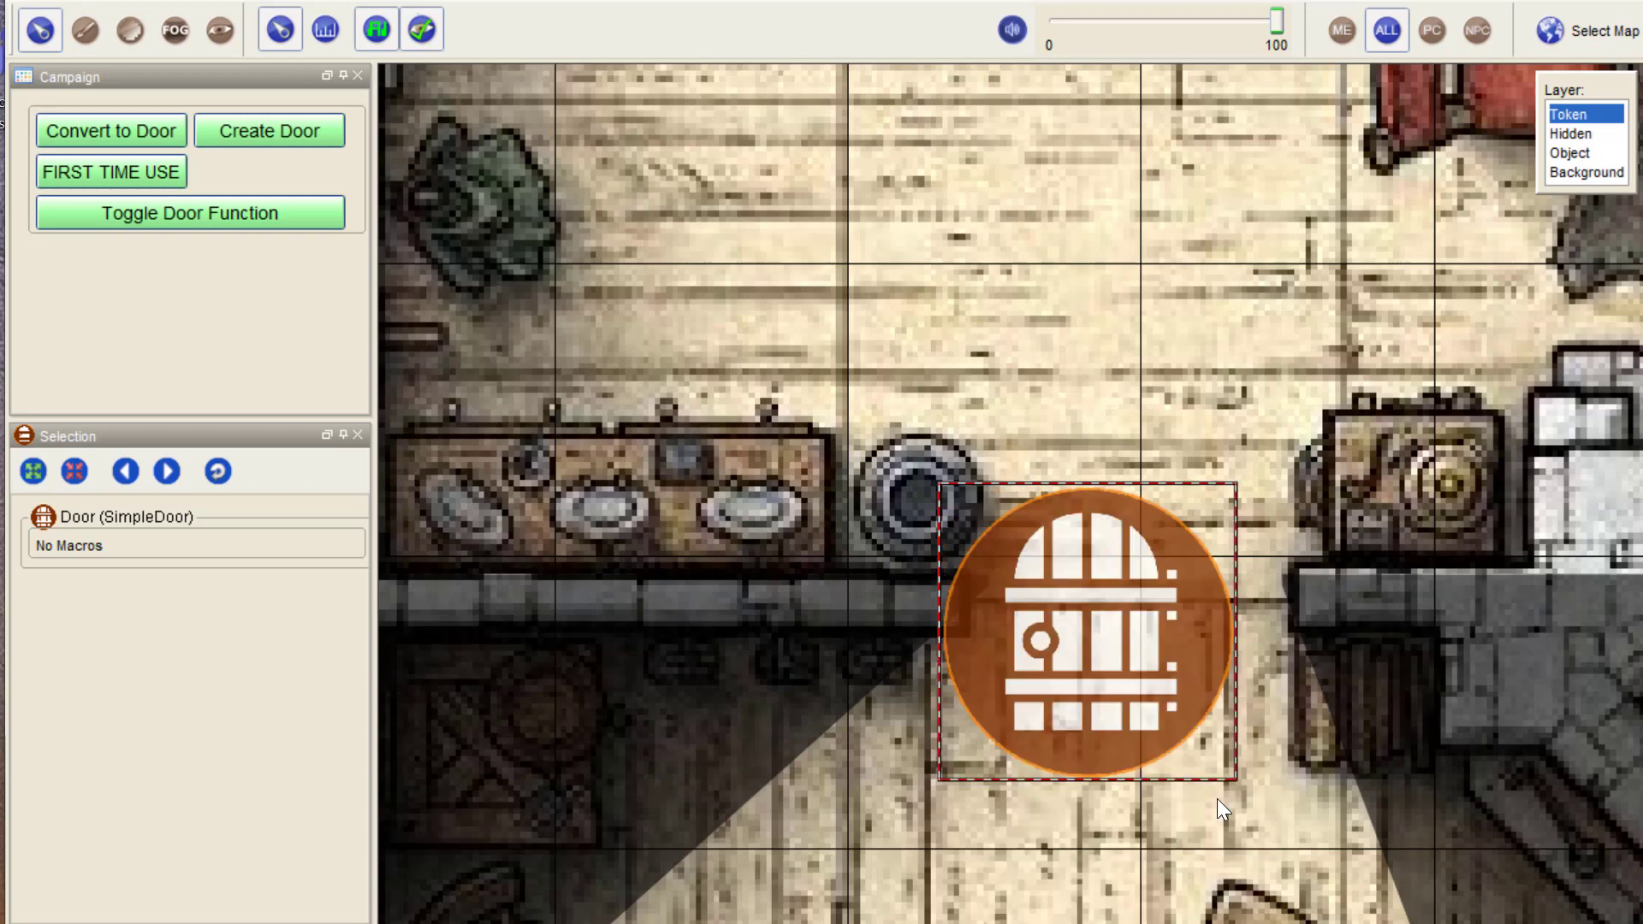
Align the Medium door with the doorway, open it, and show the vision-blocking lines.
drag(1139, 585, 1165, 586)
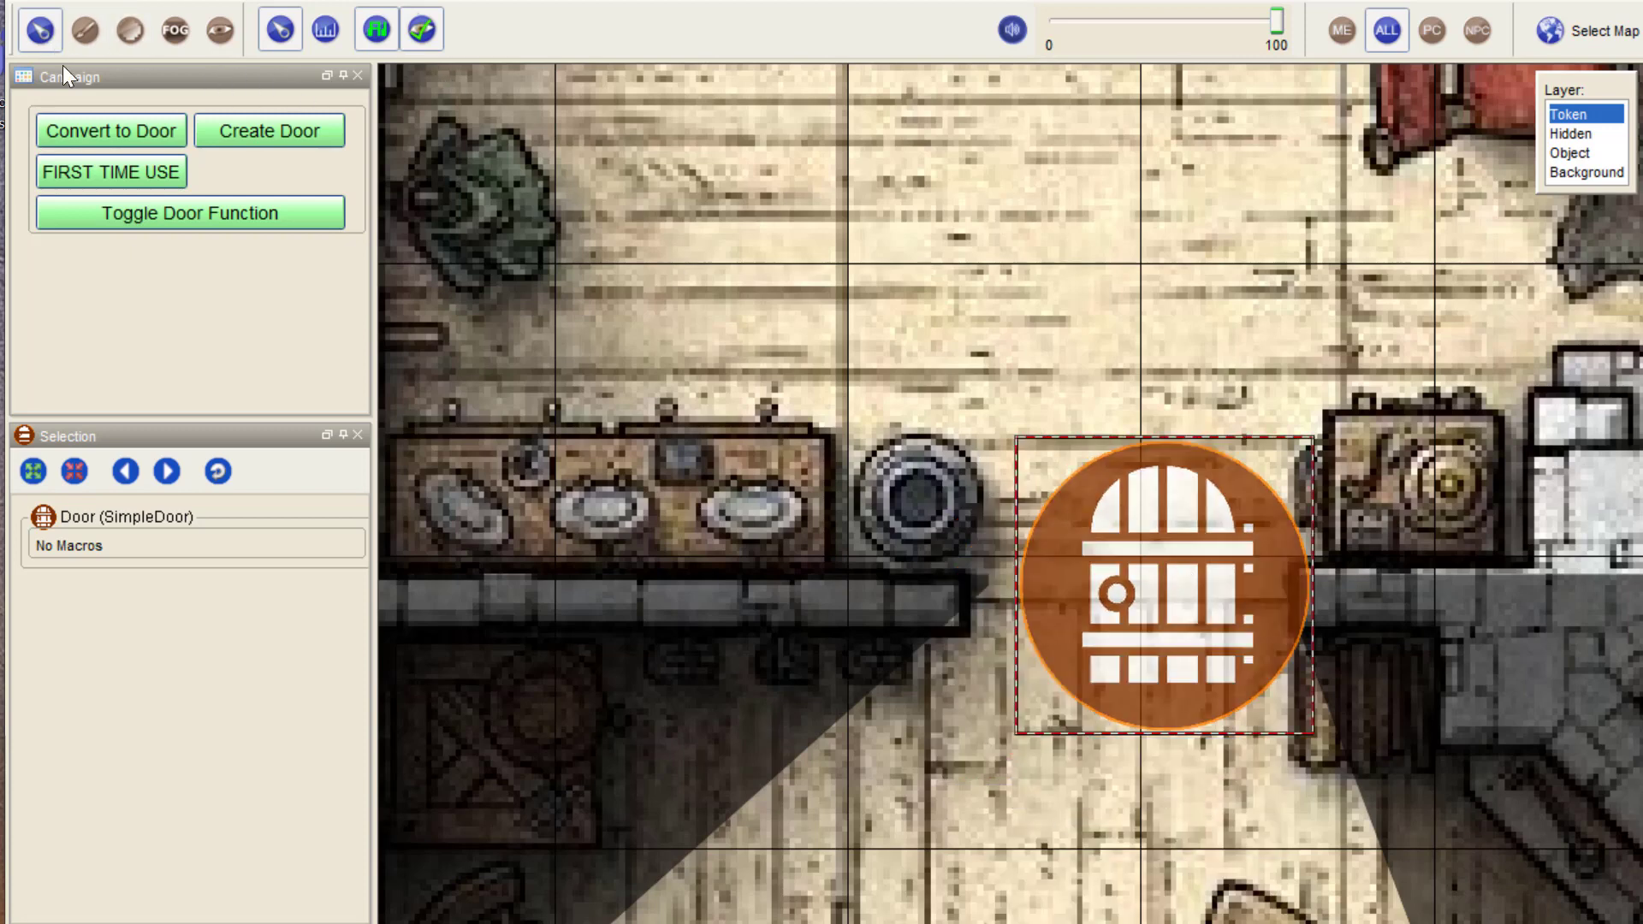
click(1131, 515)
click(219, 29)
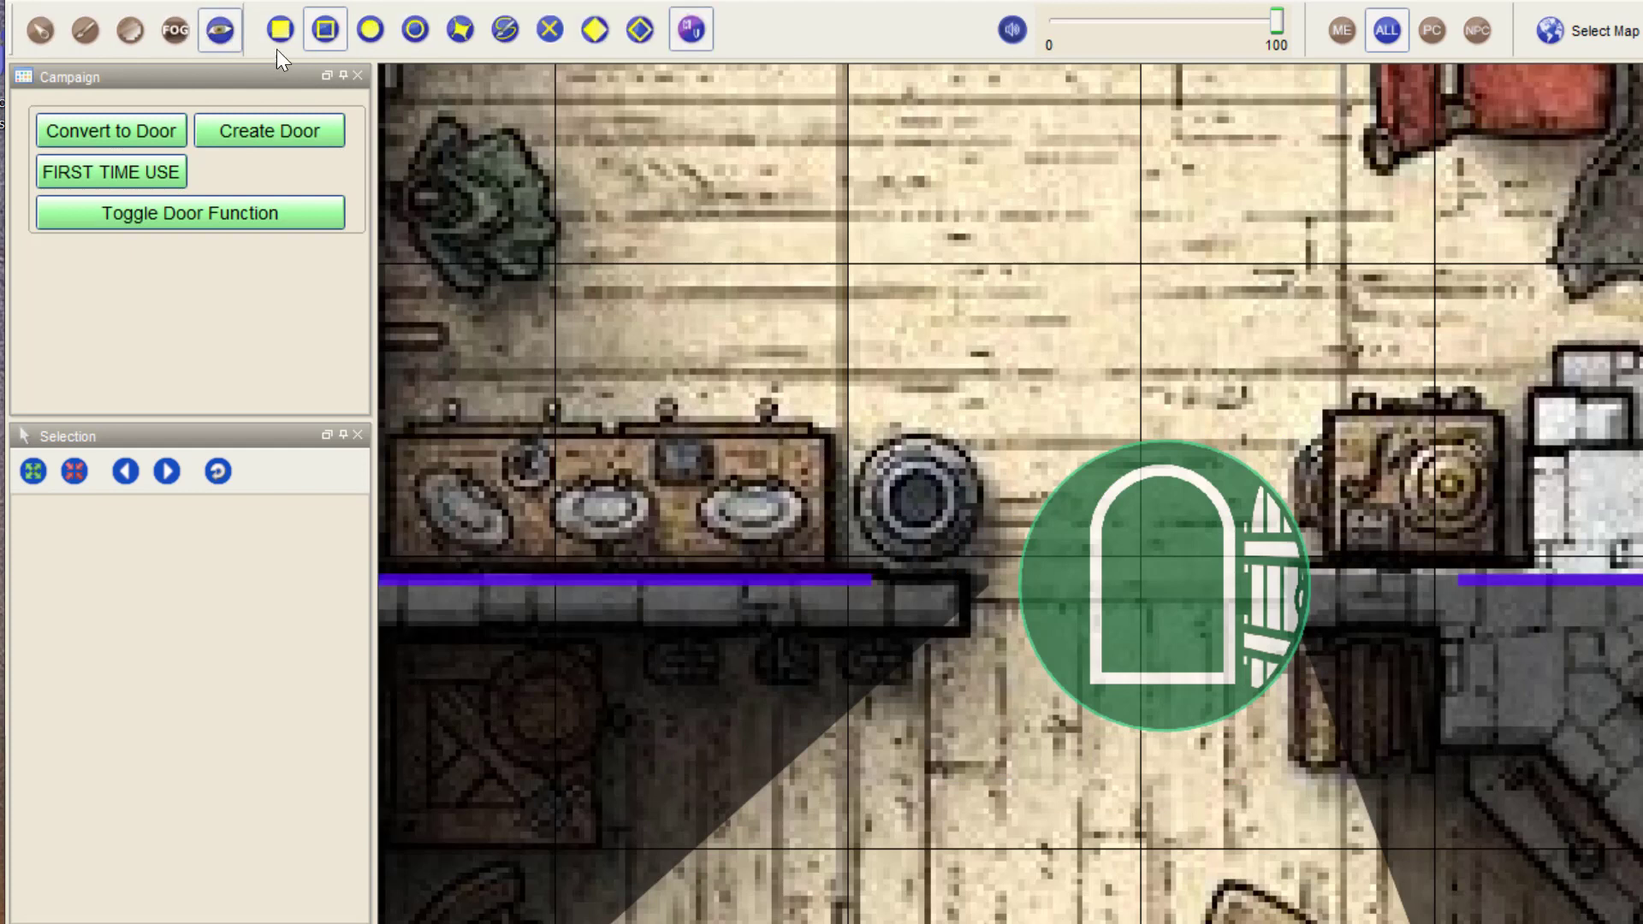
Close the south door across the doorway, then bring up its State and Size options.
click(170, 219)
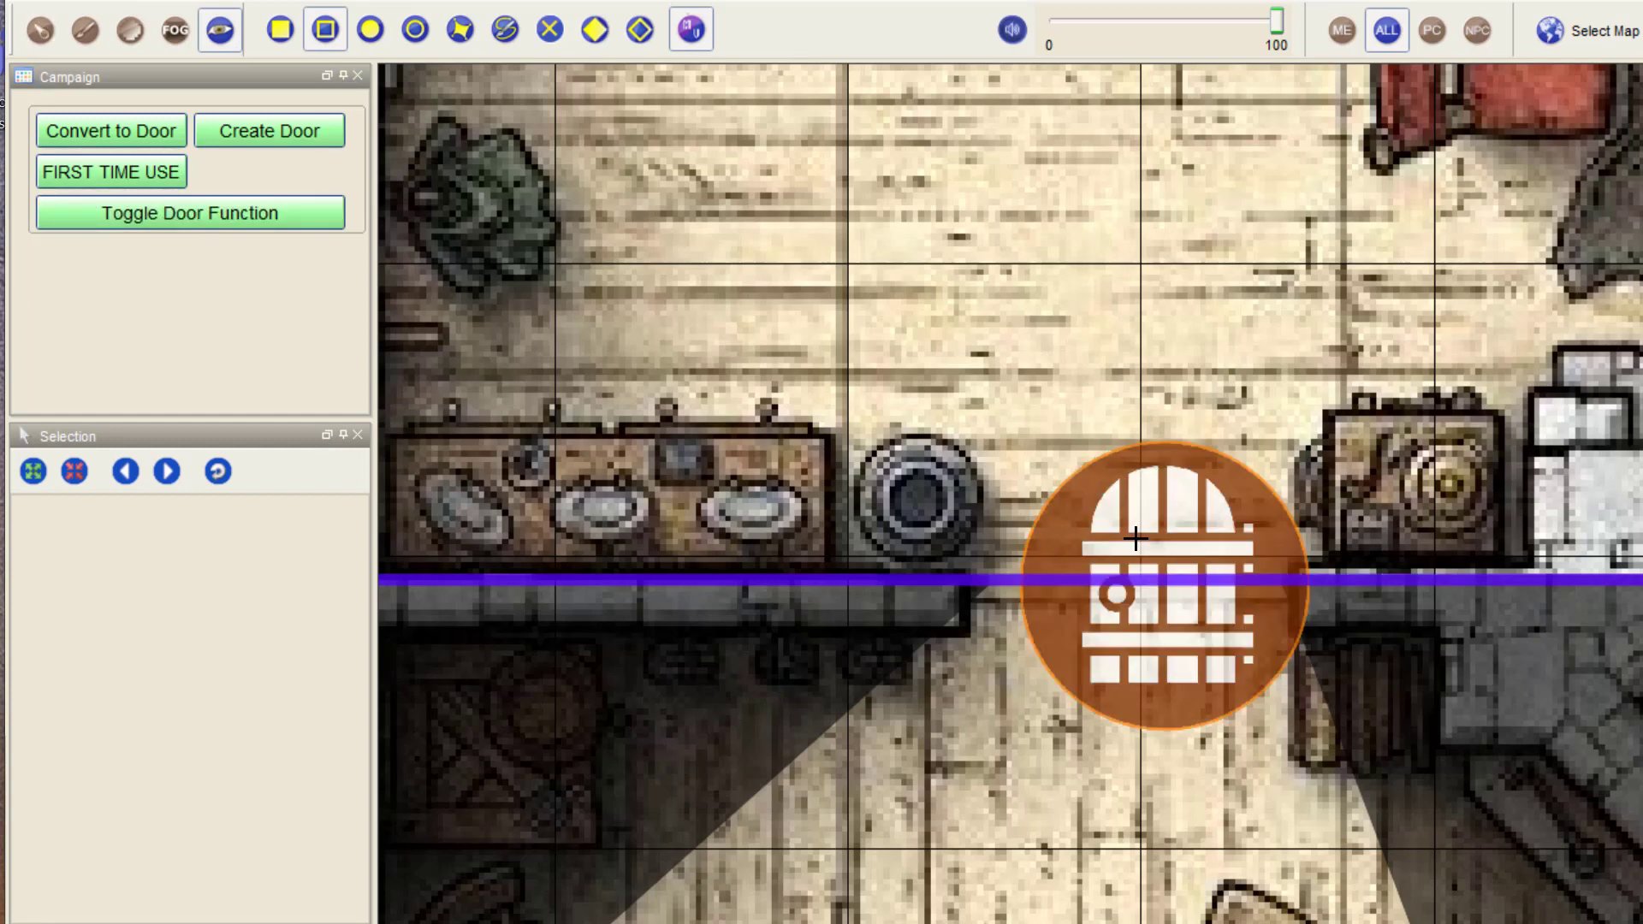
click(35, 33)
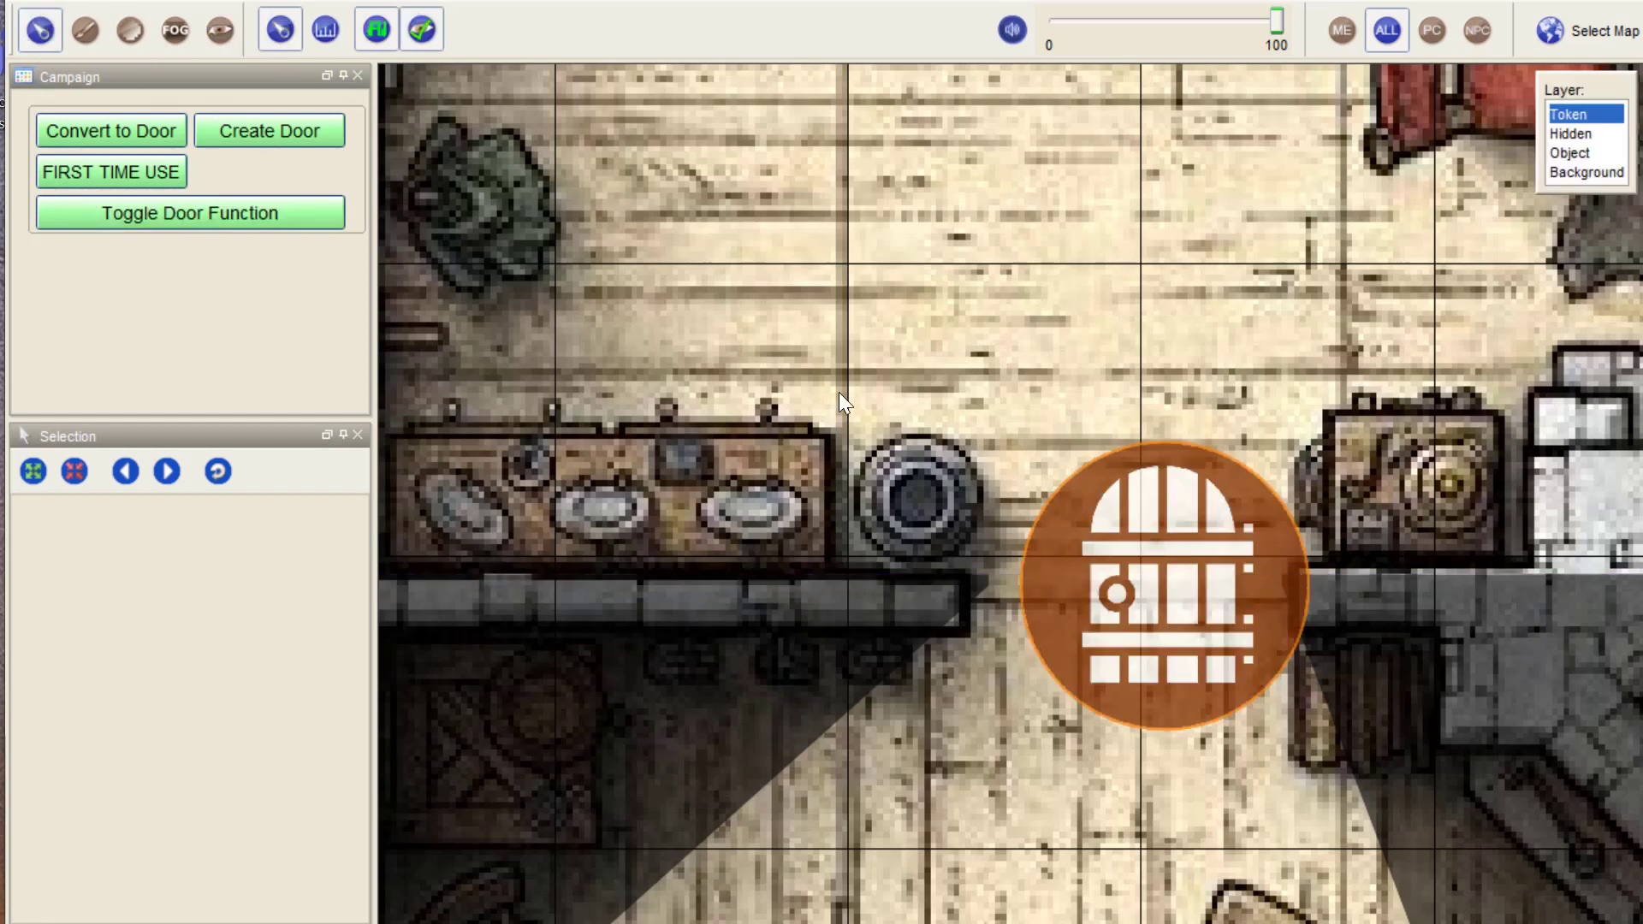
right_click(1141, 516)
mouse_move(1192, 649)
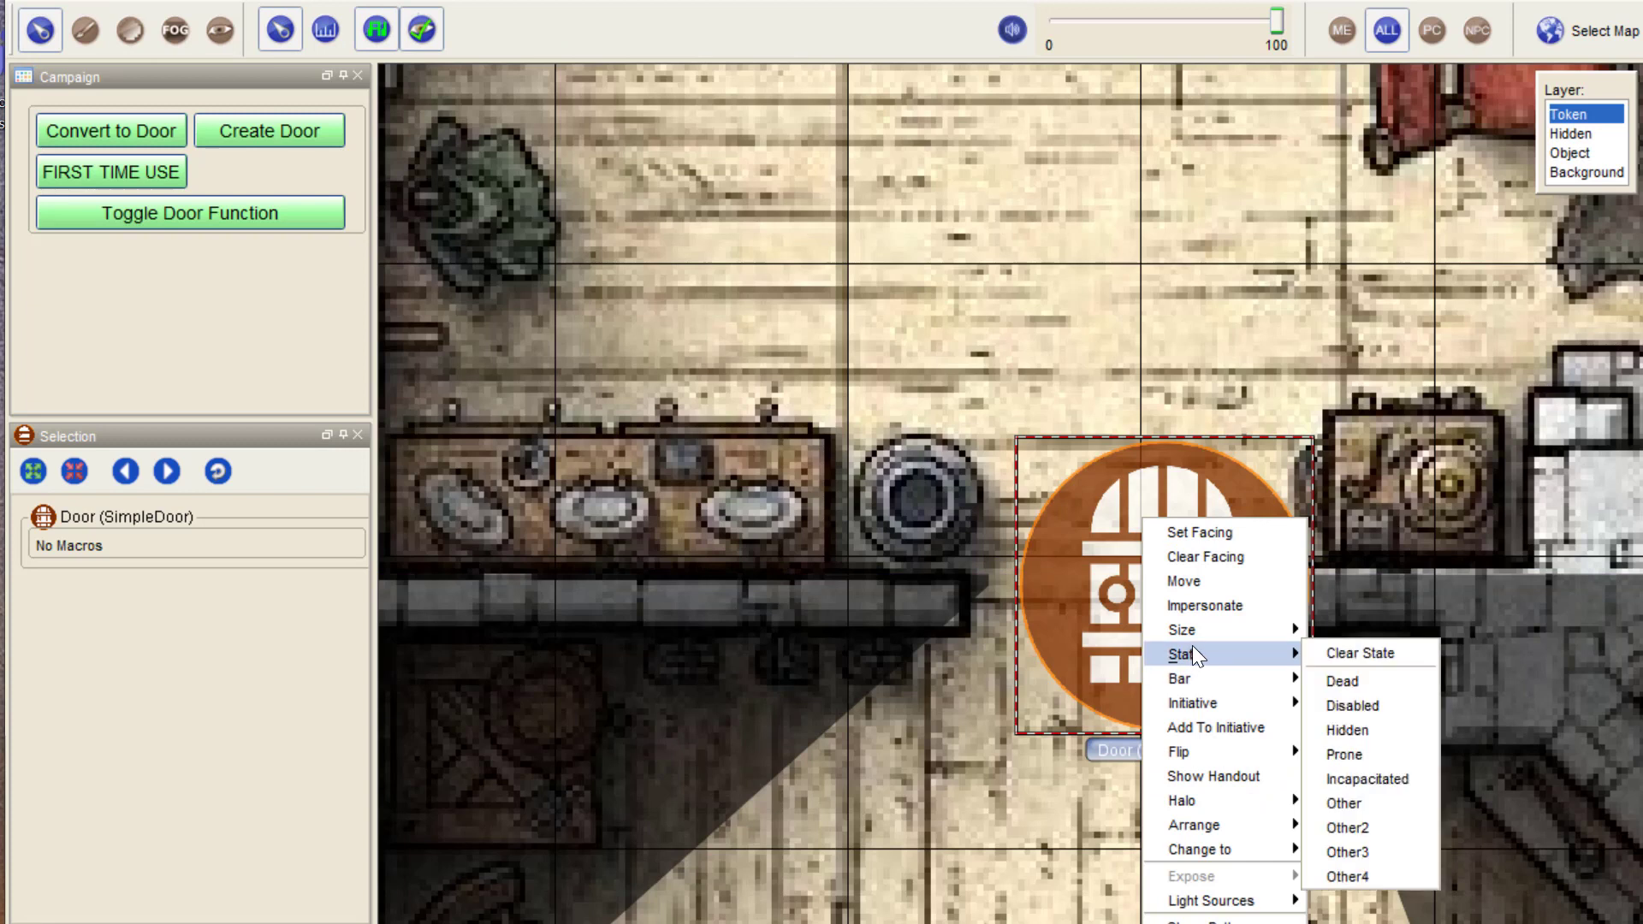
mouse_move(1236, 632)
Zoom out and draw a filled vision-blocking rectangle over a large square around the doorway.
click(1023, 373)
scroll(1024, 393, down, 4)
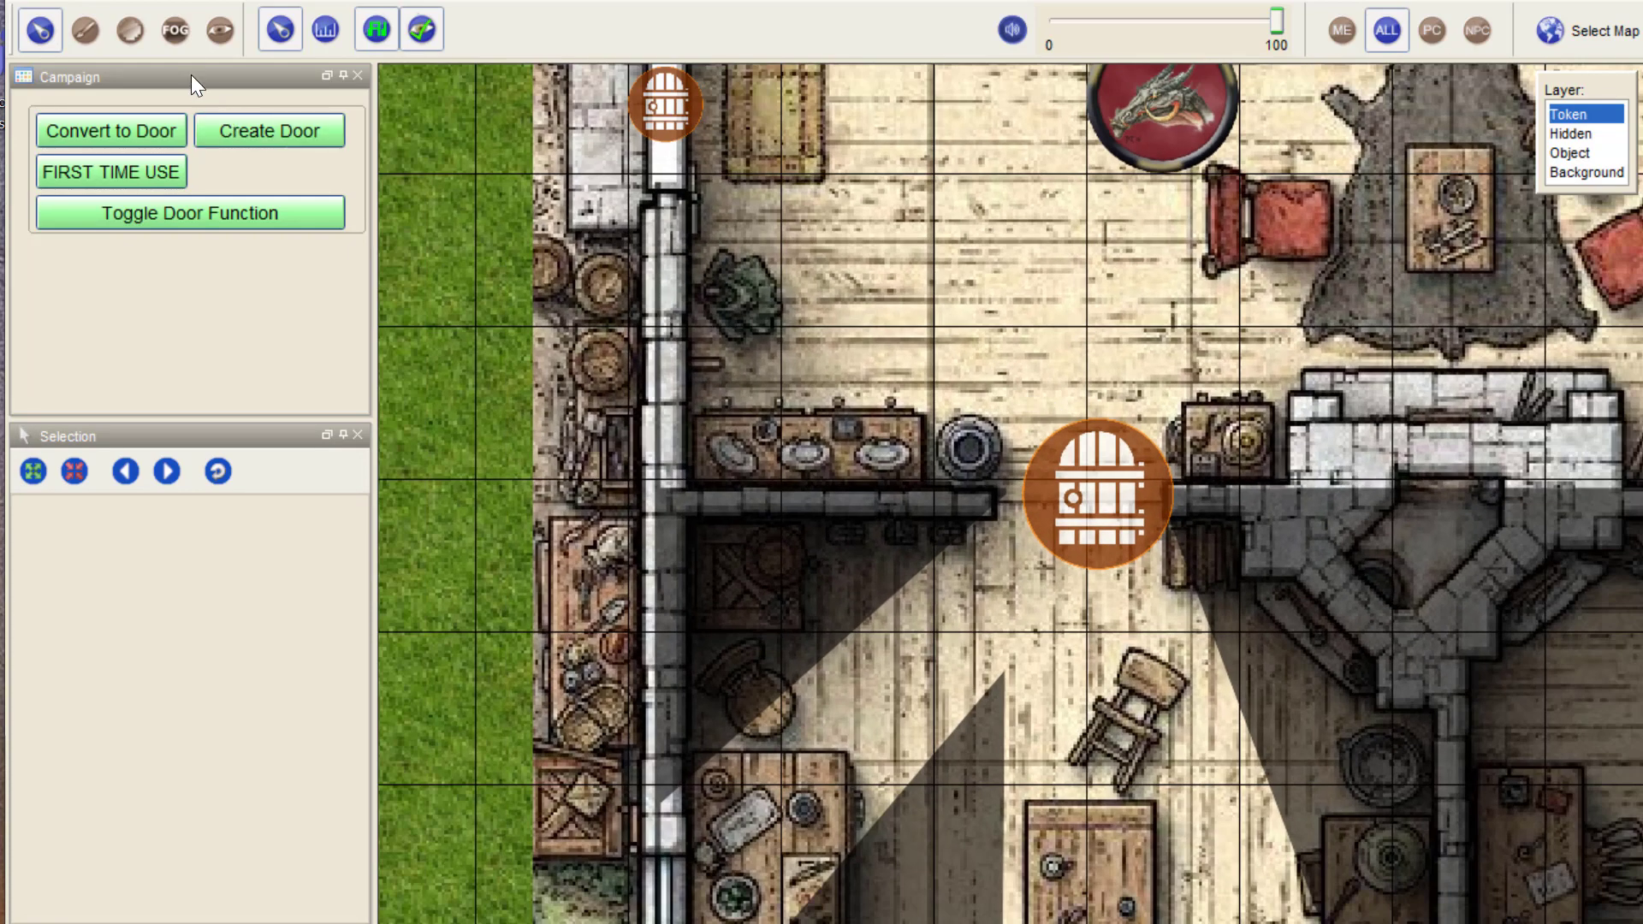
click(220, 30)
drag(794, 190, 1151, 672)
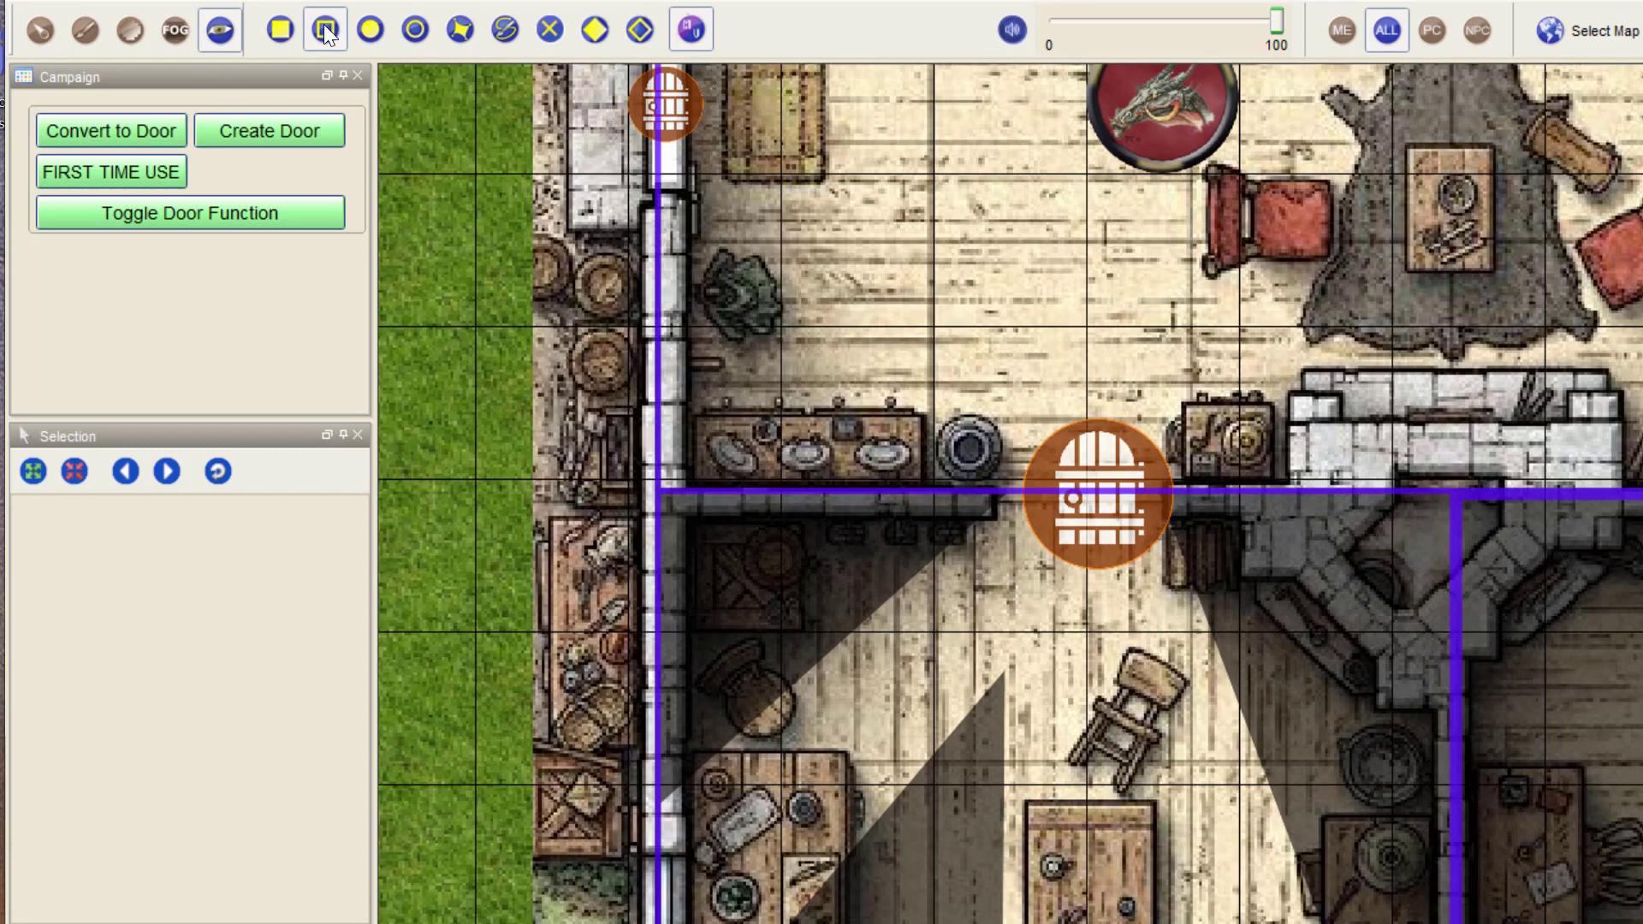
click(283, 24)
drag(874, 248, 1400, 827)
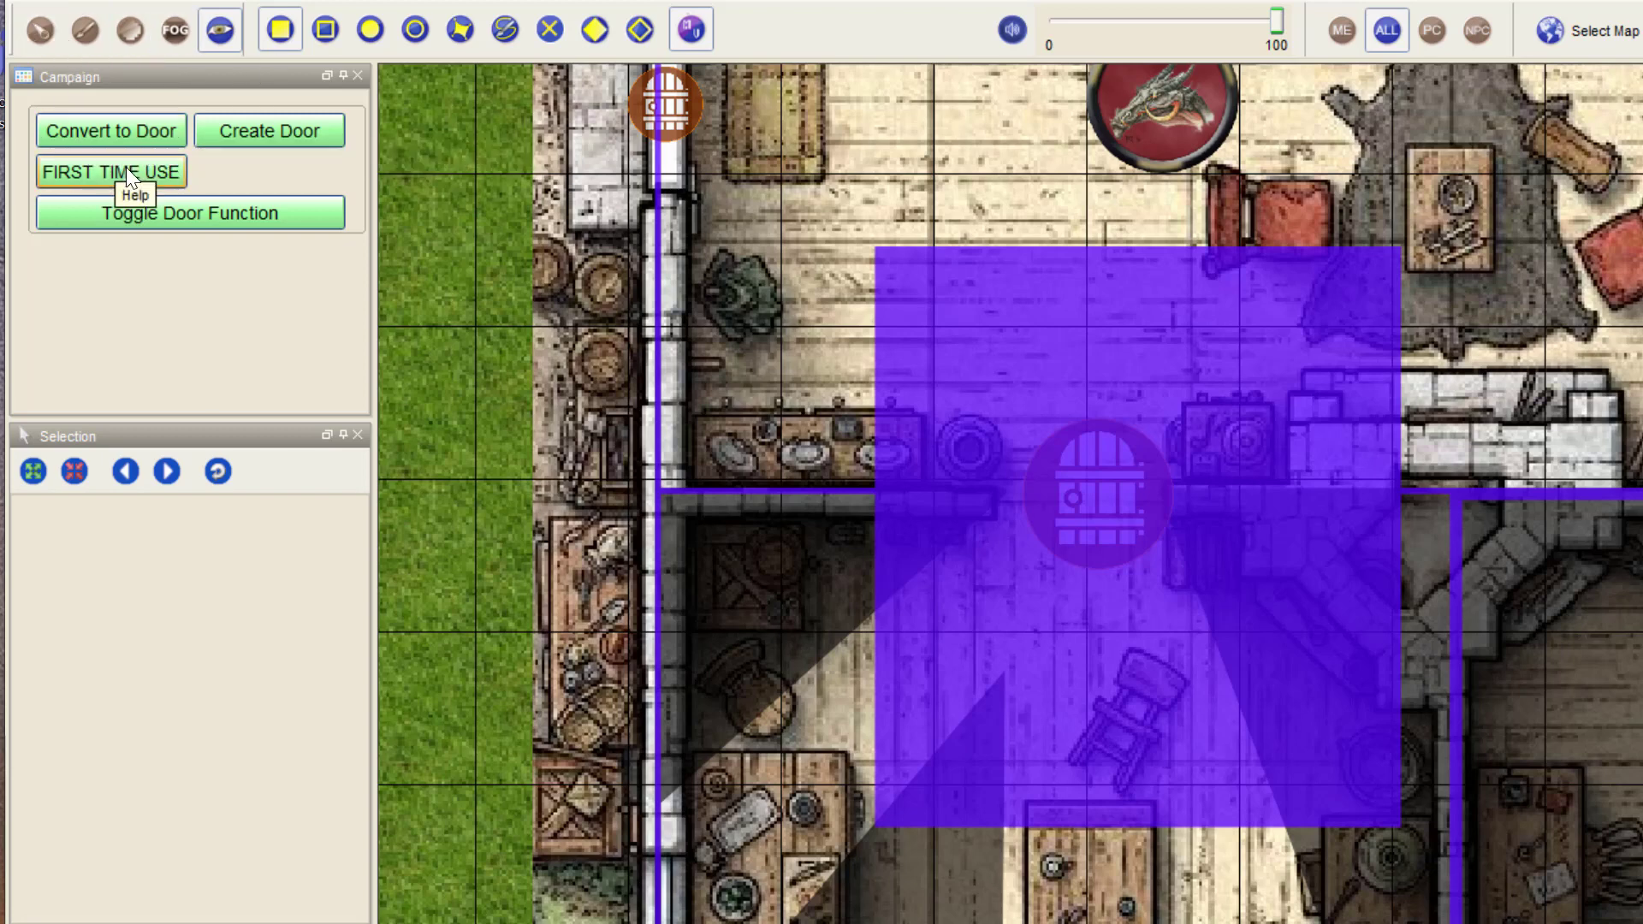
Open the doorway door with Toggle Door Function and view the vision-blocking layer.
click(169, 209)
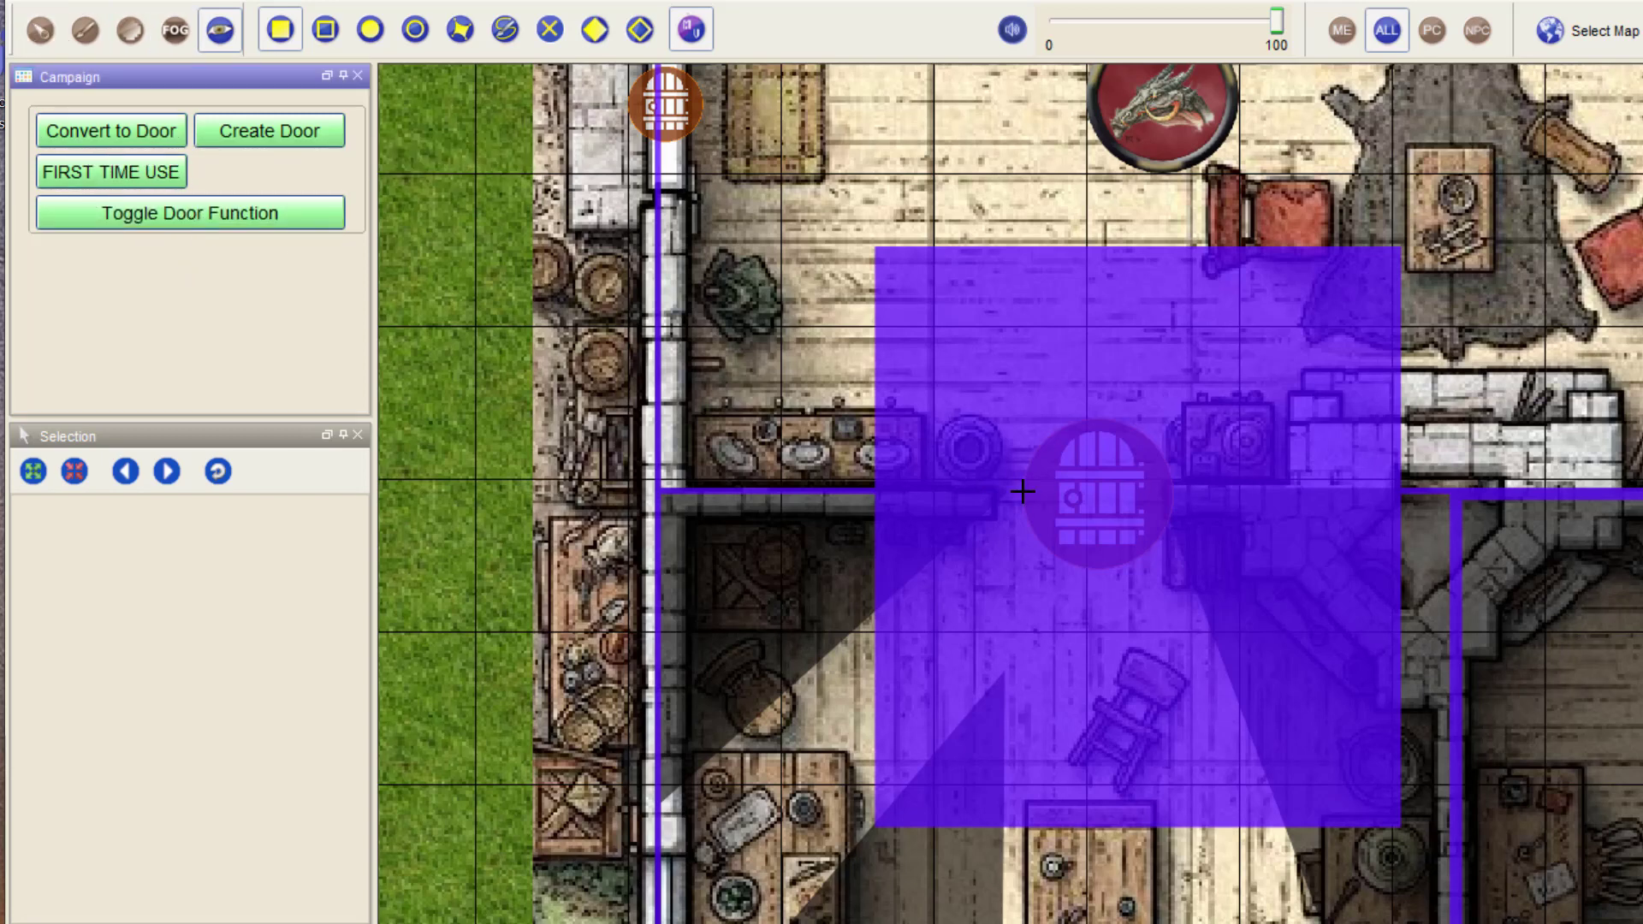
click(48, 34)
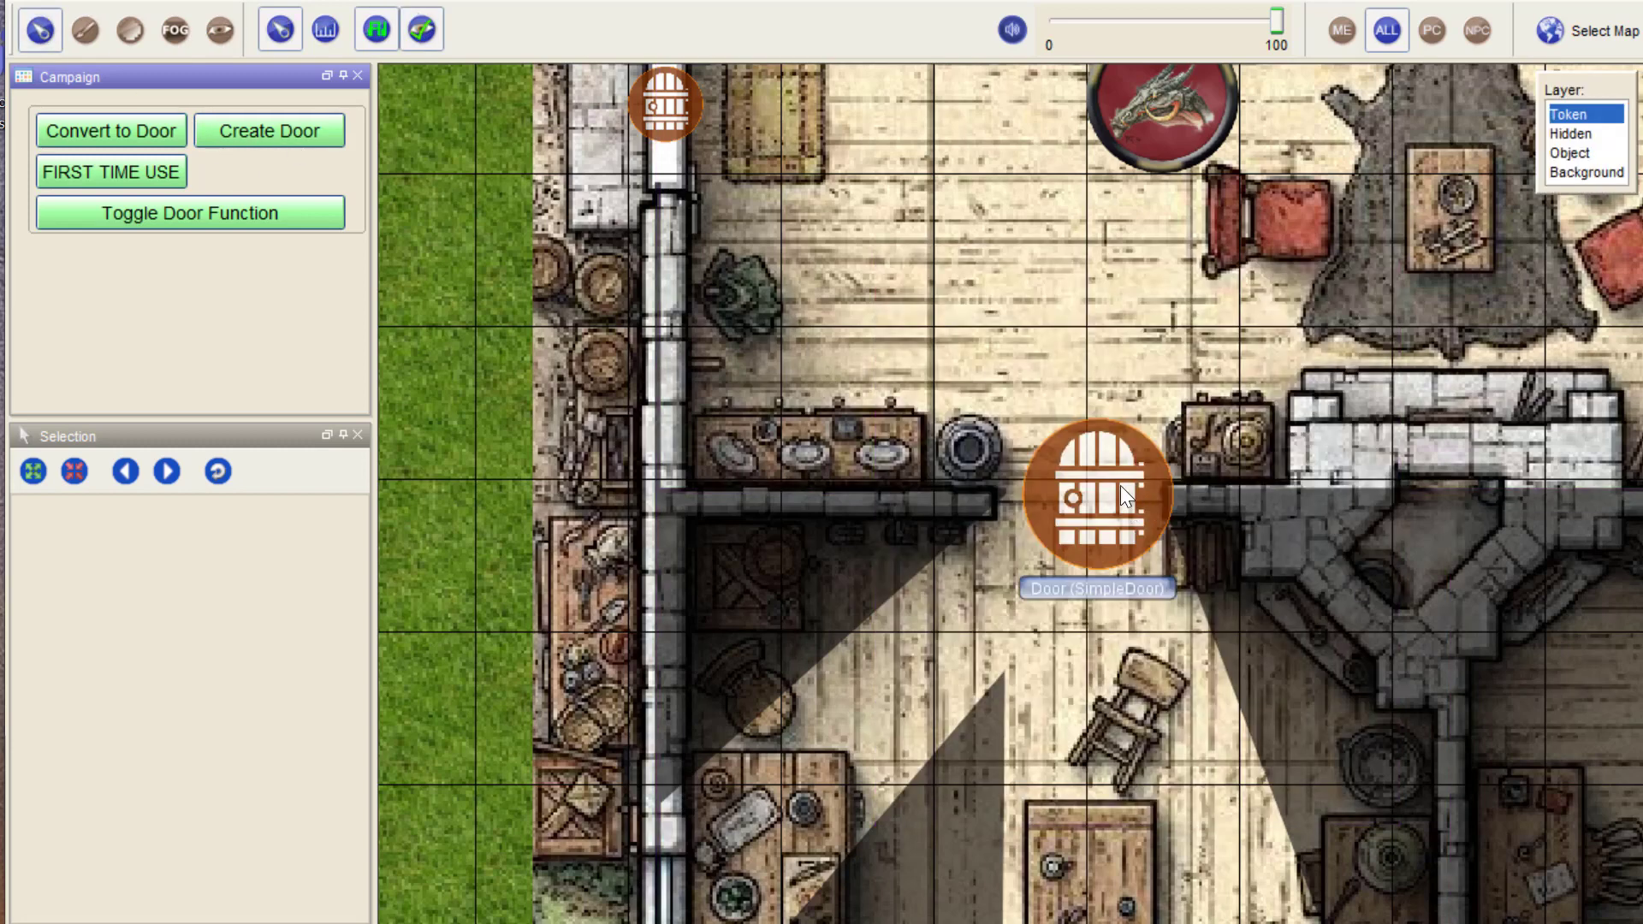
click(1112, 486)
click(219, 28)
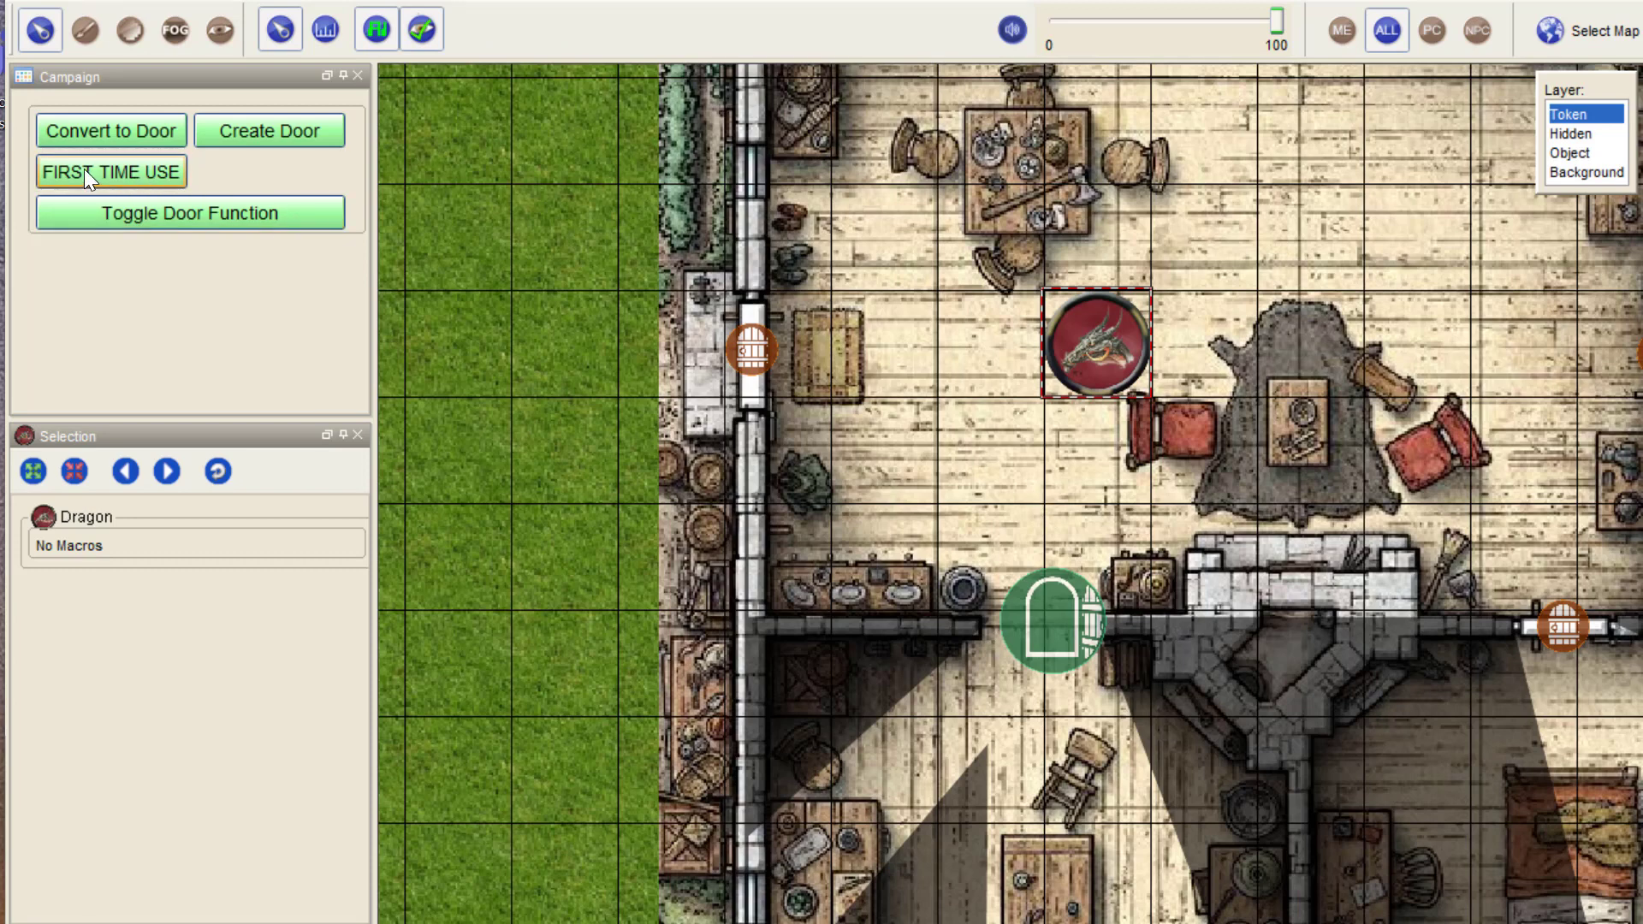
Convert the Dragon token into a door.
click(73, 135)
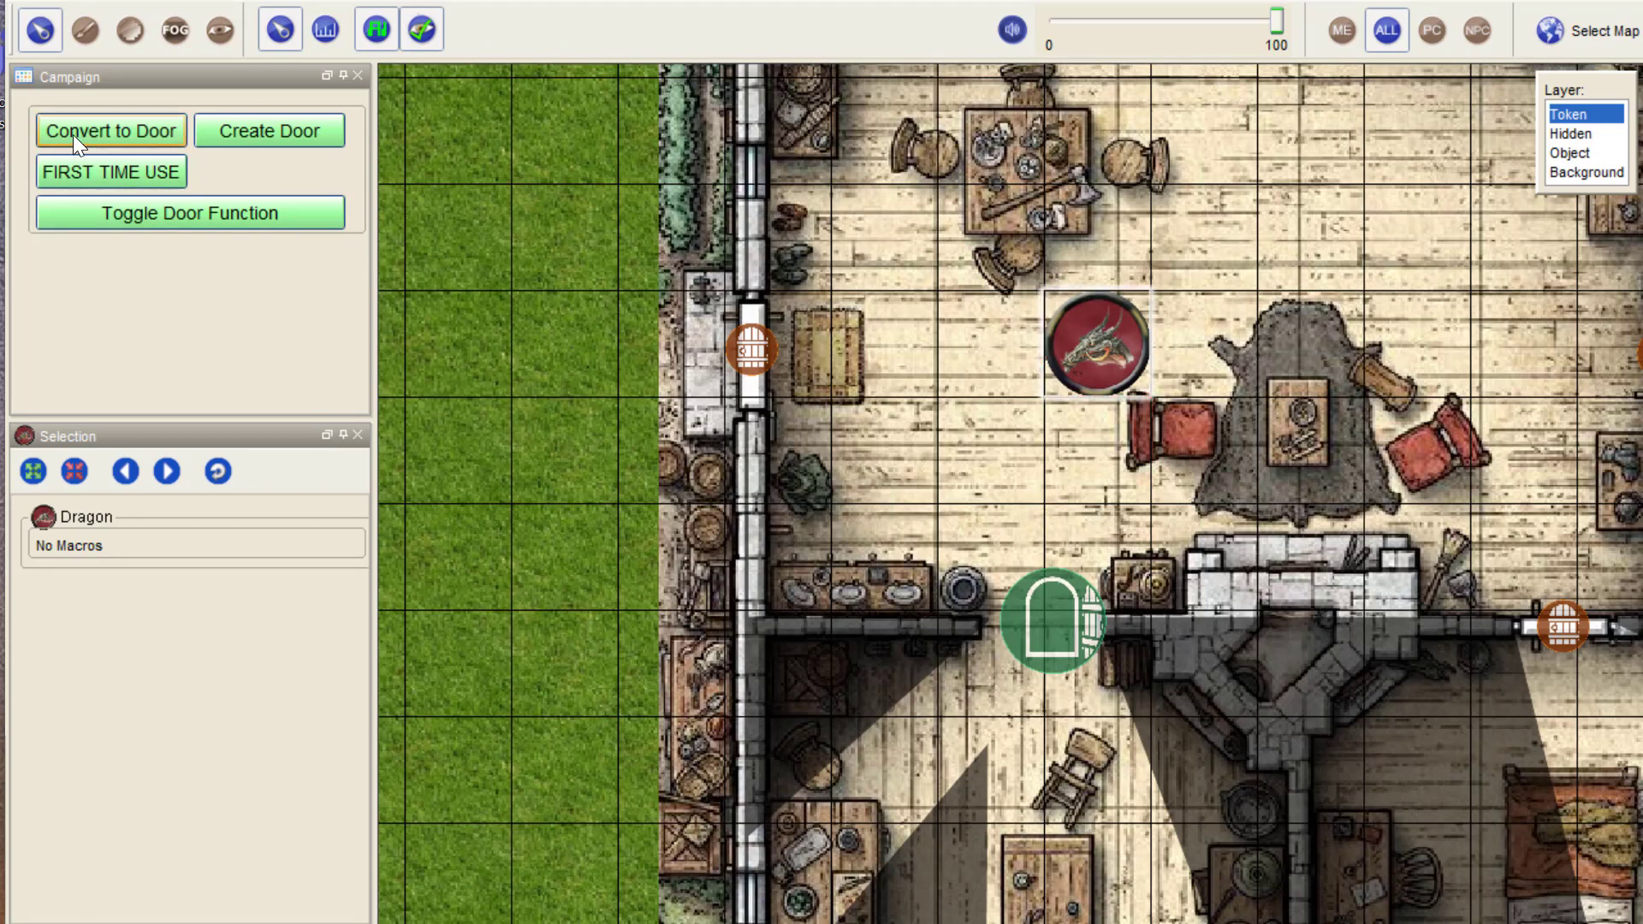
double_click(1088, 357)
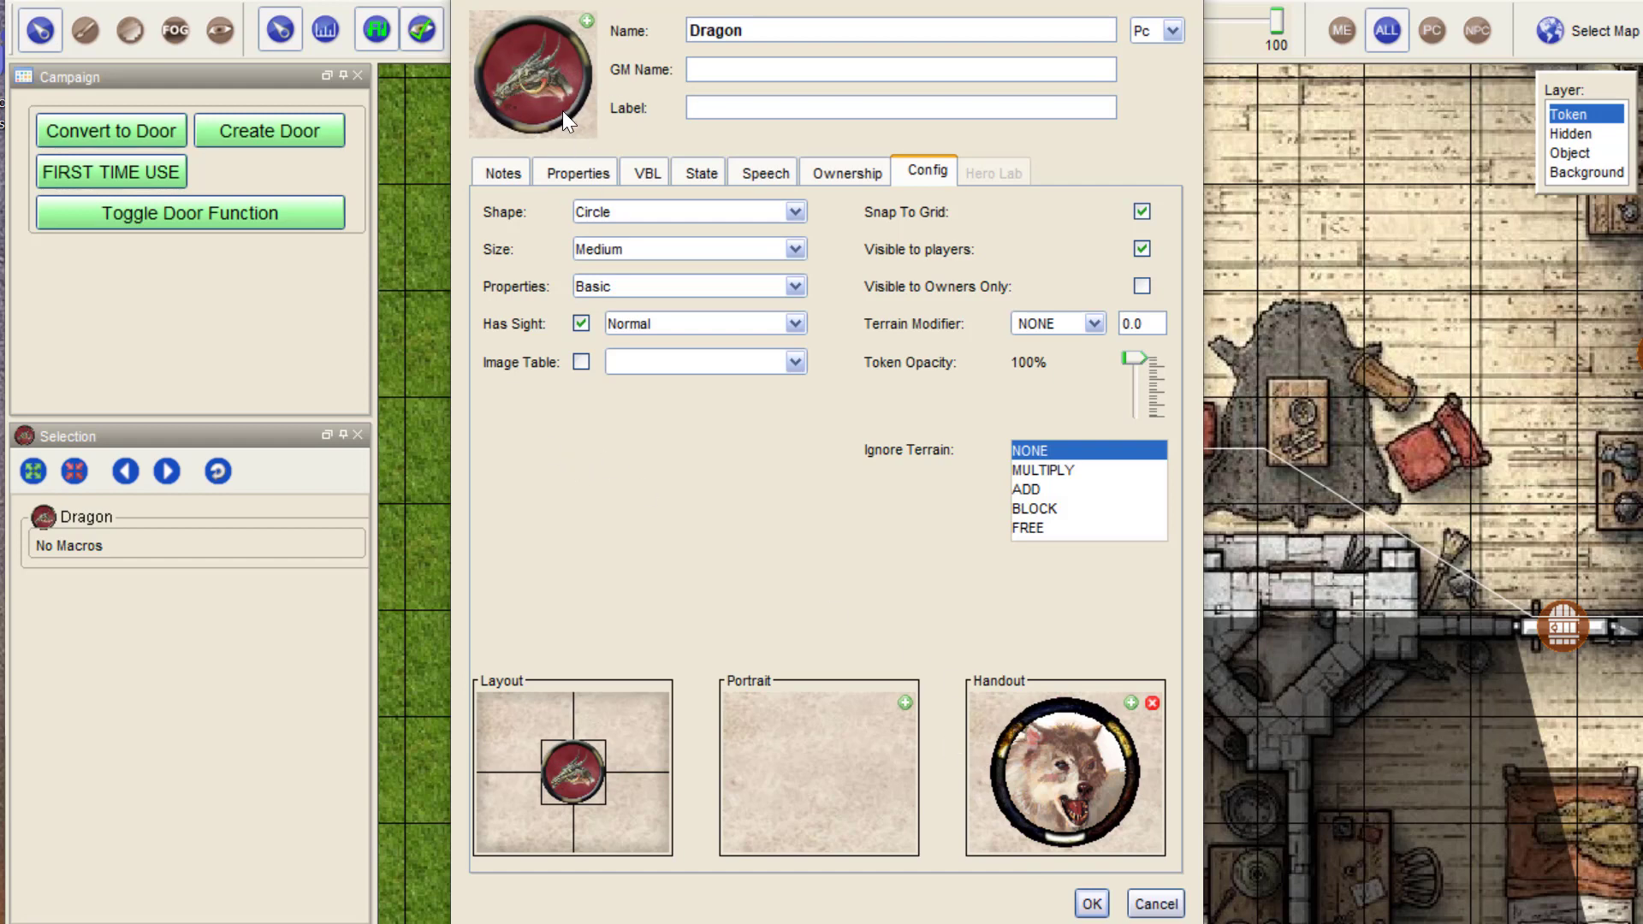
click(1092, 903)
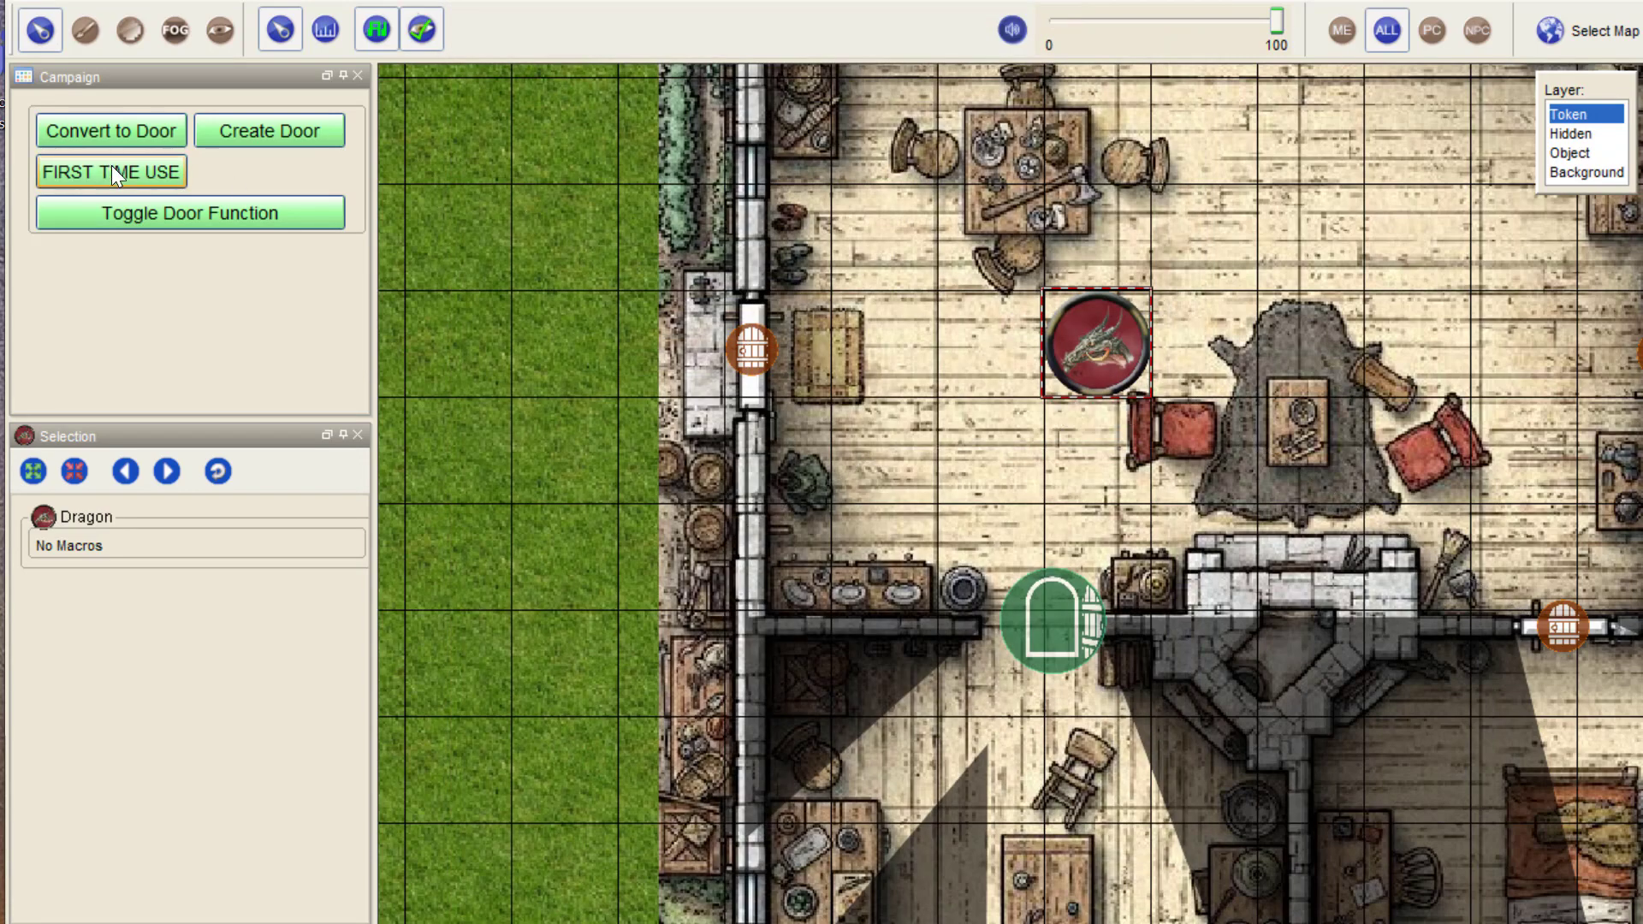
click(81, 131)
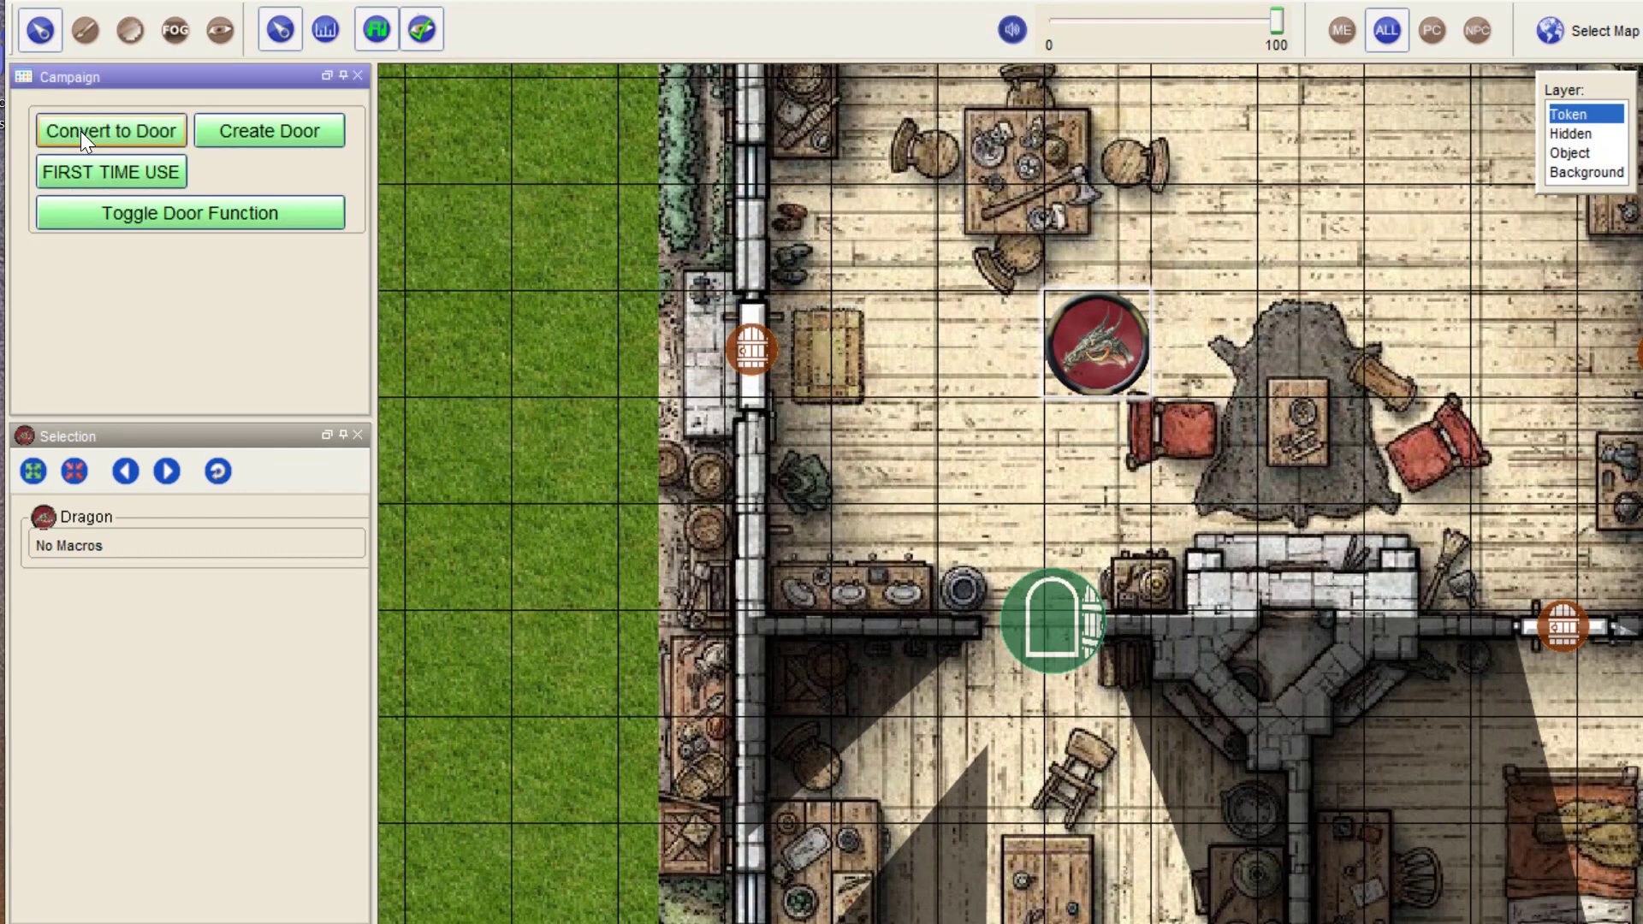
Toggle the Dragon door between its dragon and wolf pictures, leaving it on the wolf.
click(919, 328)
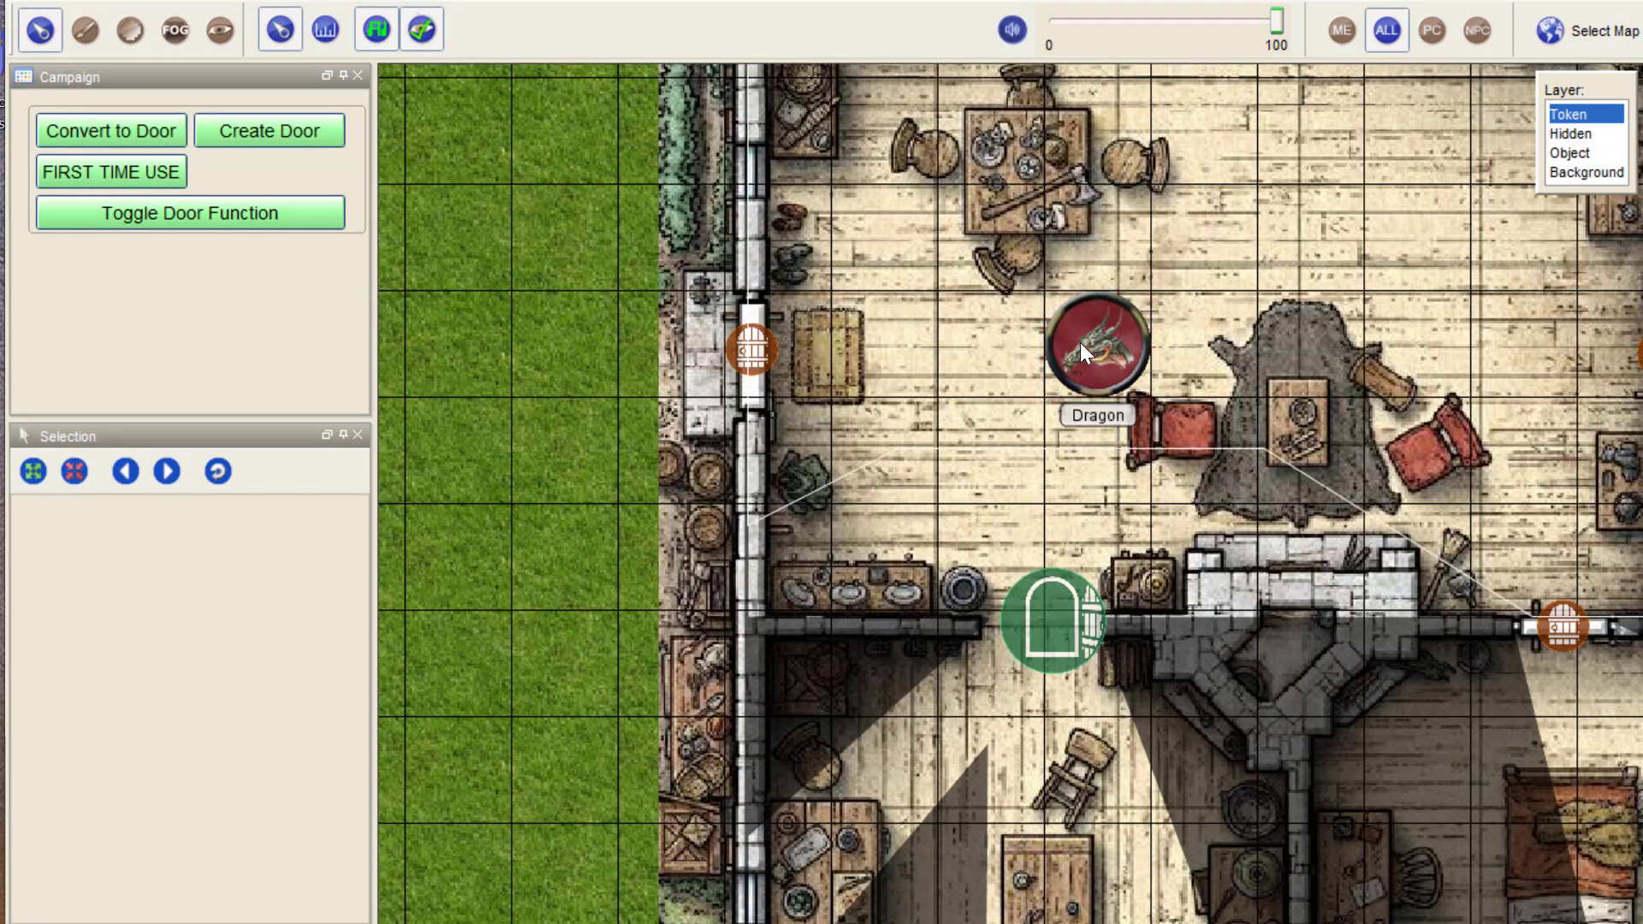
click(1107, 344)
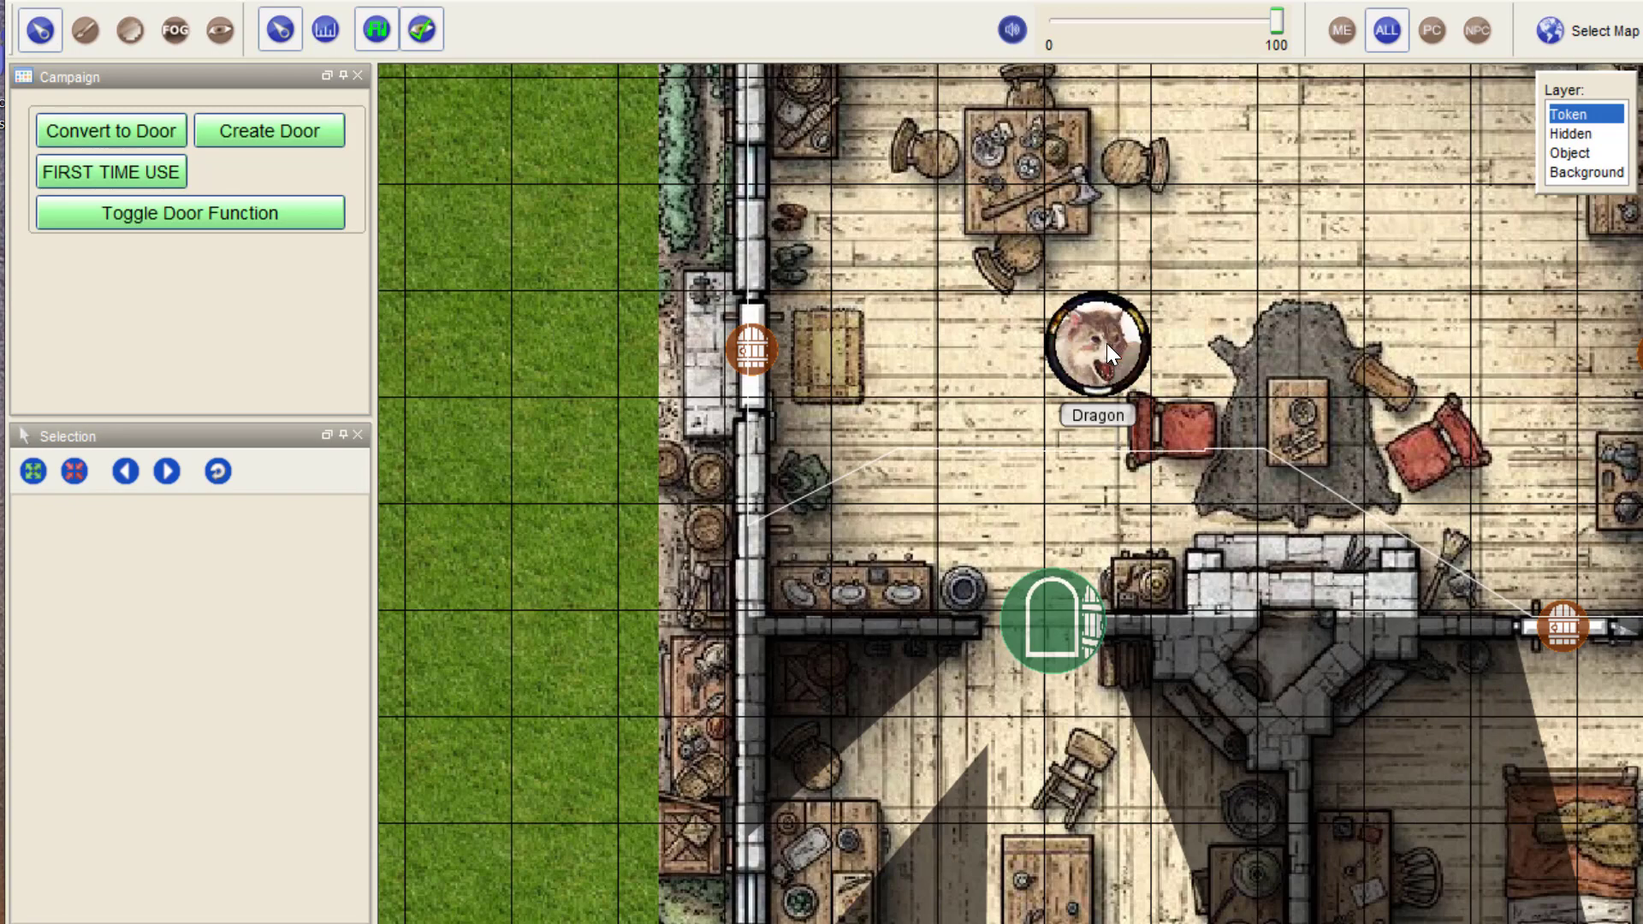
click(1106, 344)
double_click(1106, 342)
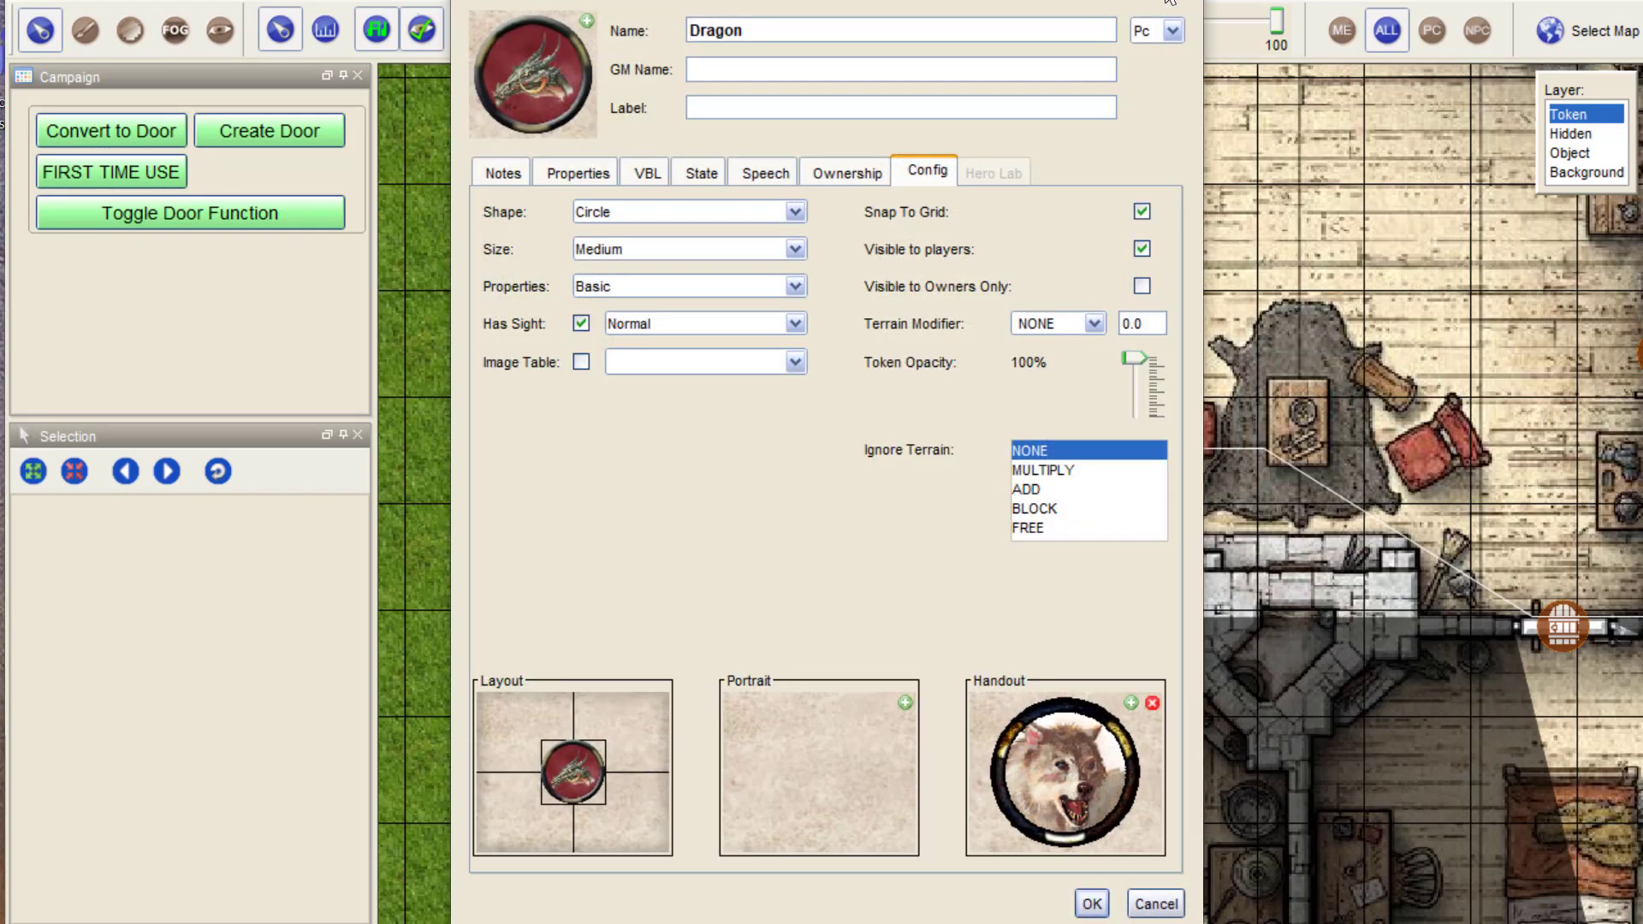
key(Escape)
click(1090, 347)
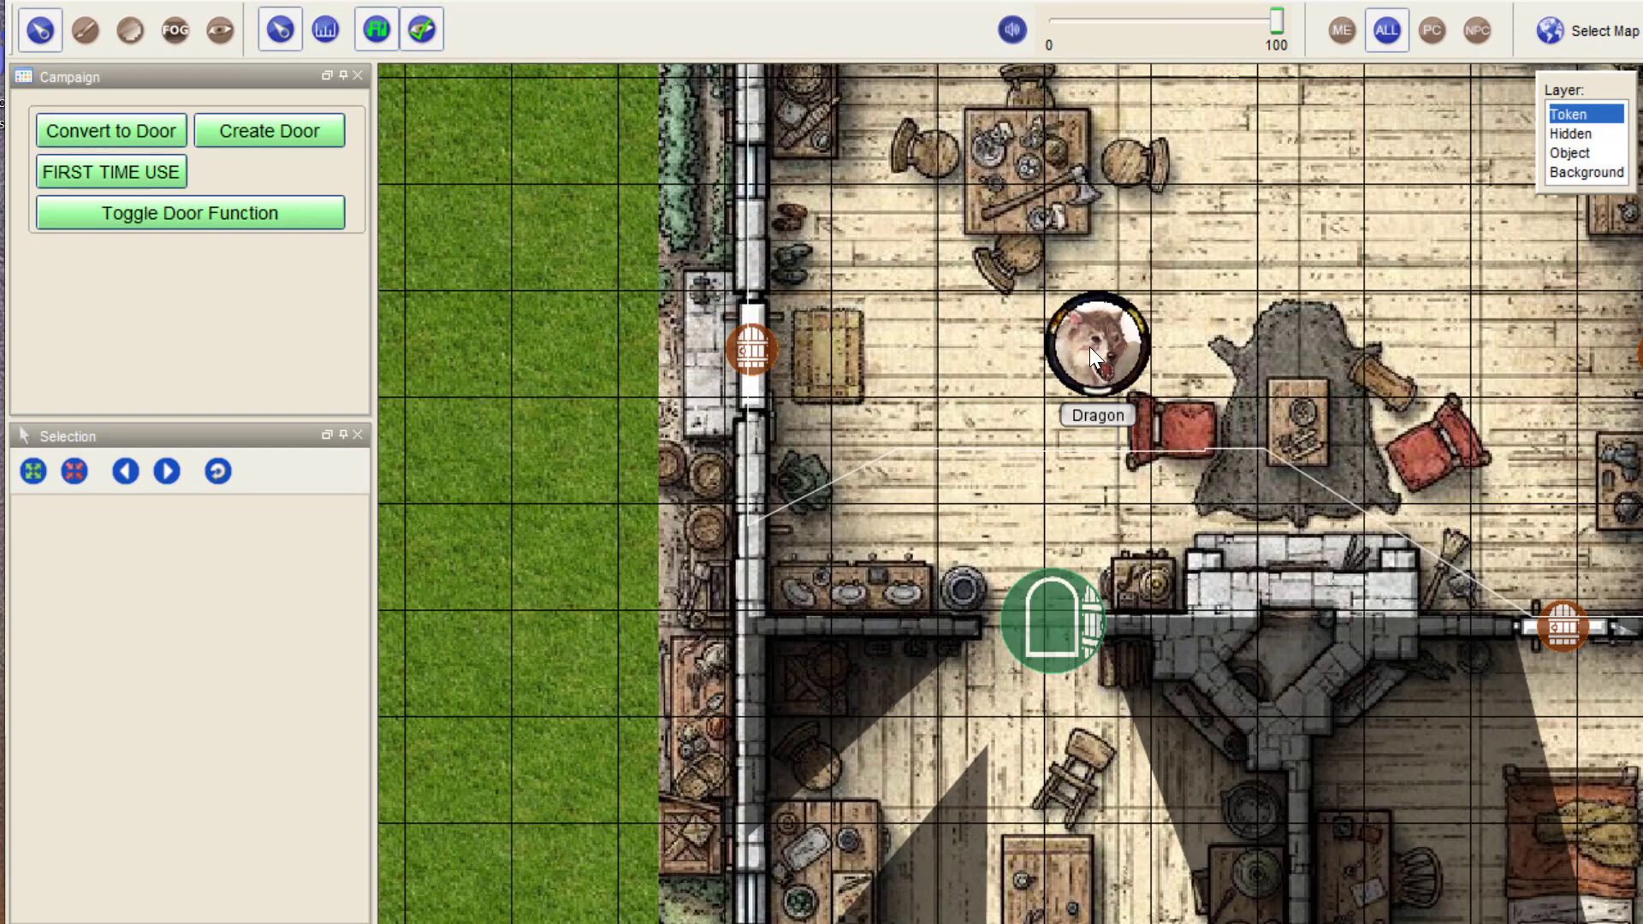
Close the doorway door and move the Dragon token down just above the doorway.
click(220, 33)
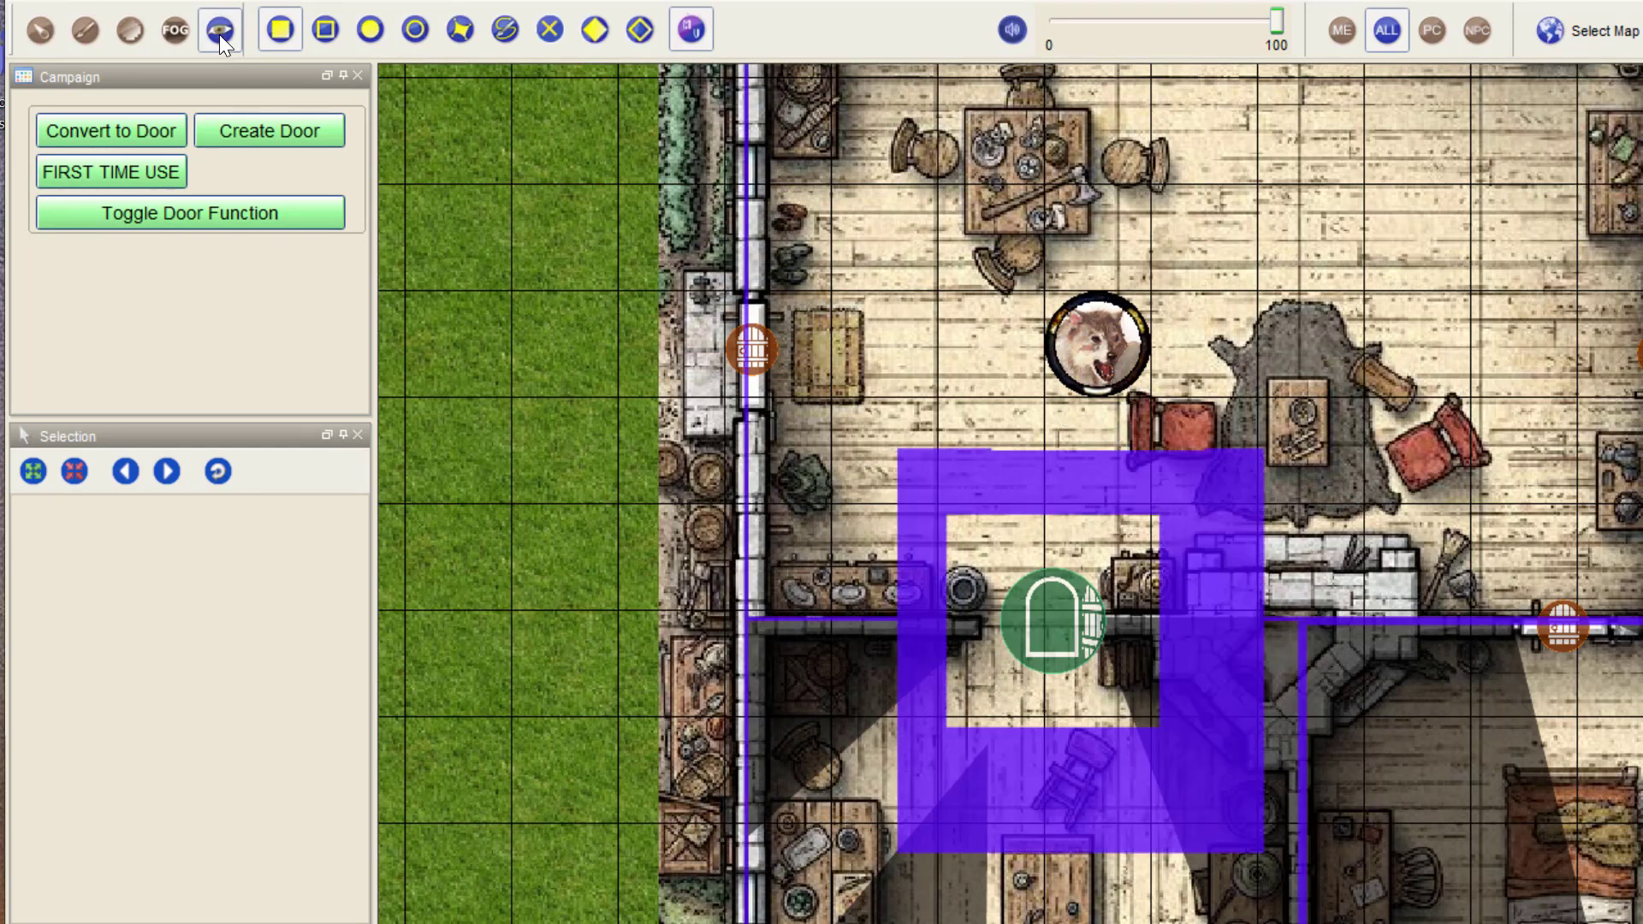
click(40, 32)
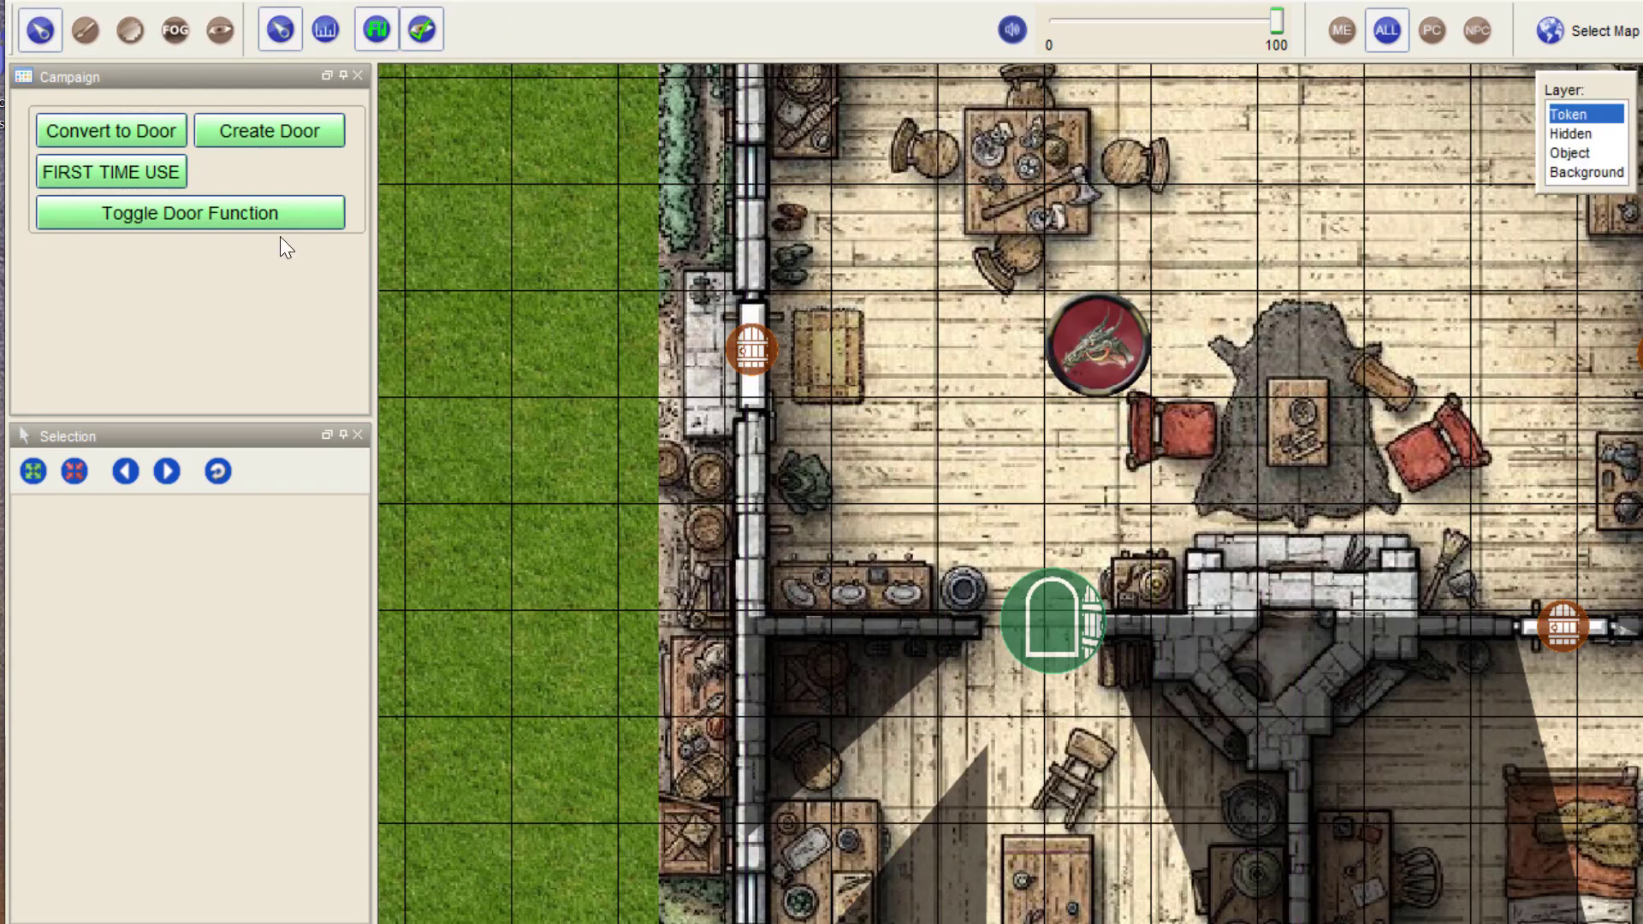
click(257, 217)
drag(1070, 330, 1005, 455)
Toggle the Dragon door open to its wolf picture and check the vision blocking around both doors.
click(235, 36)
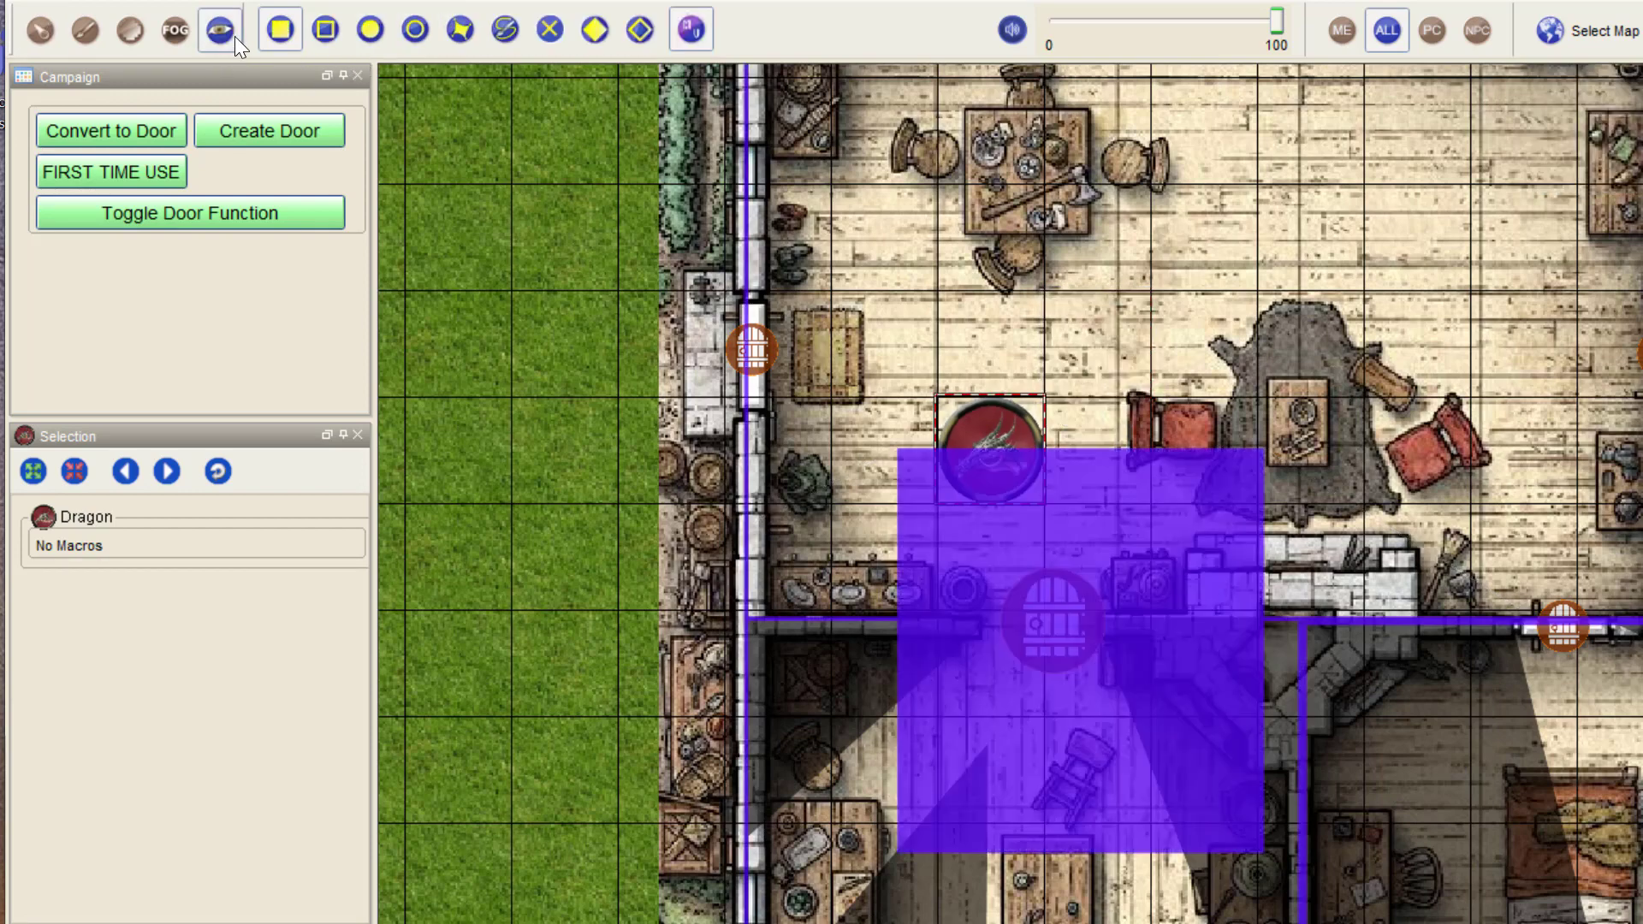
click(38, 36)
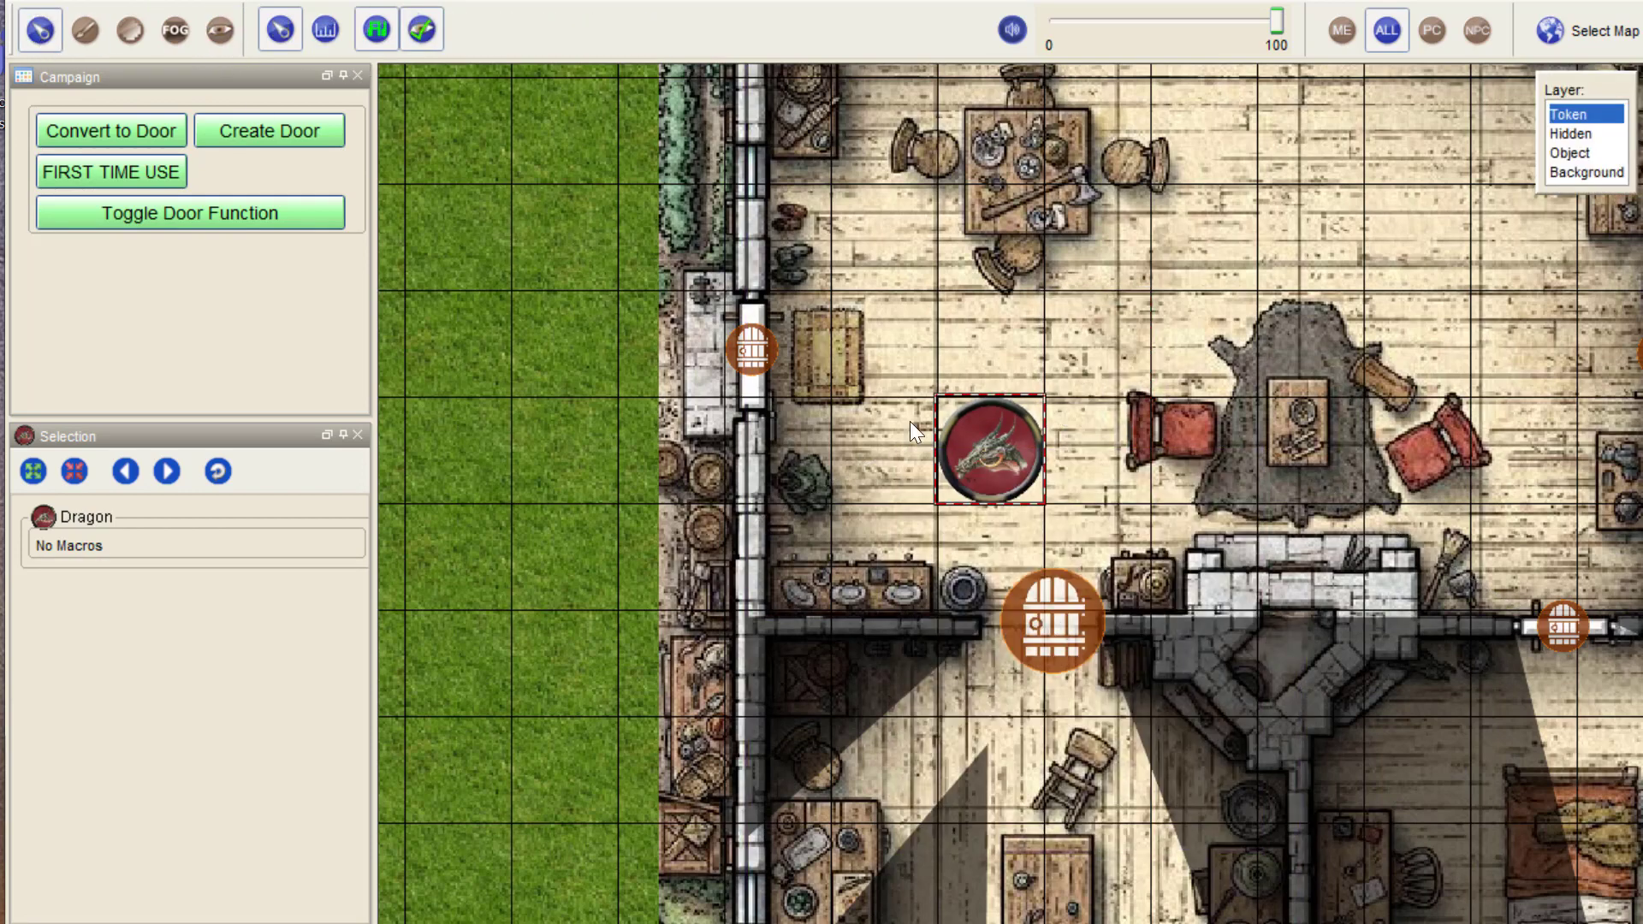
click(256, 219)
click(993, 450)
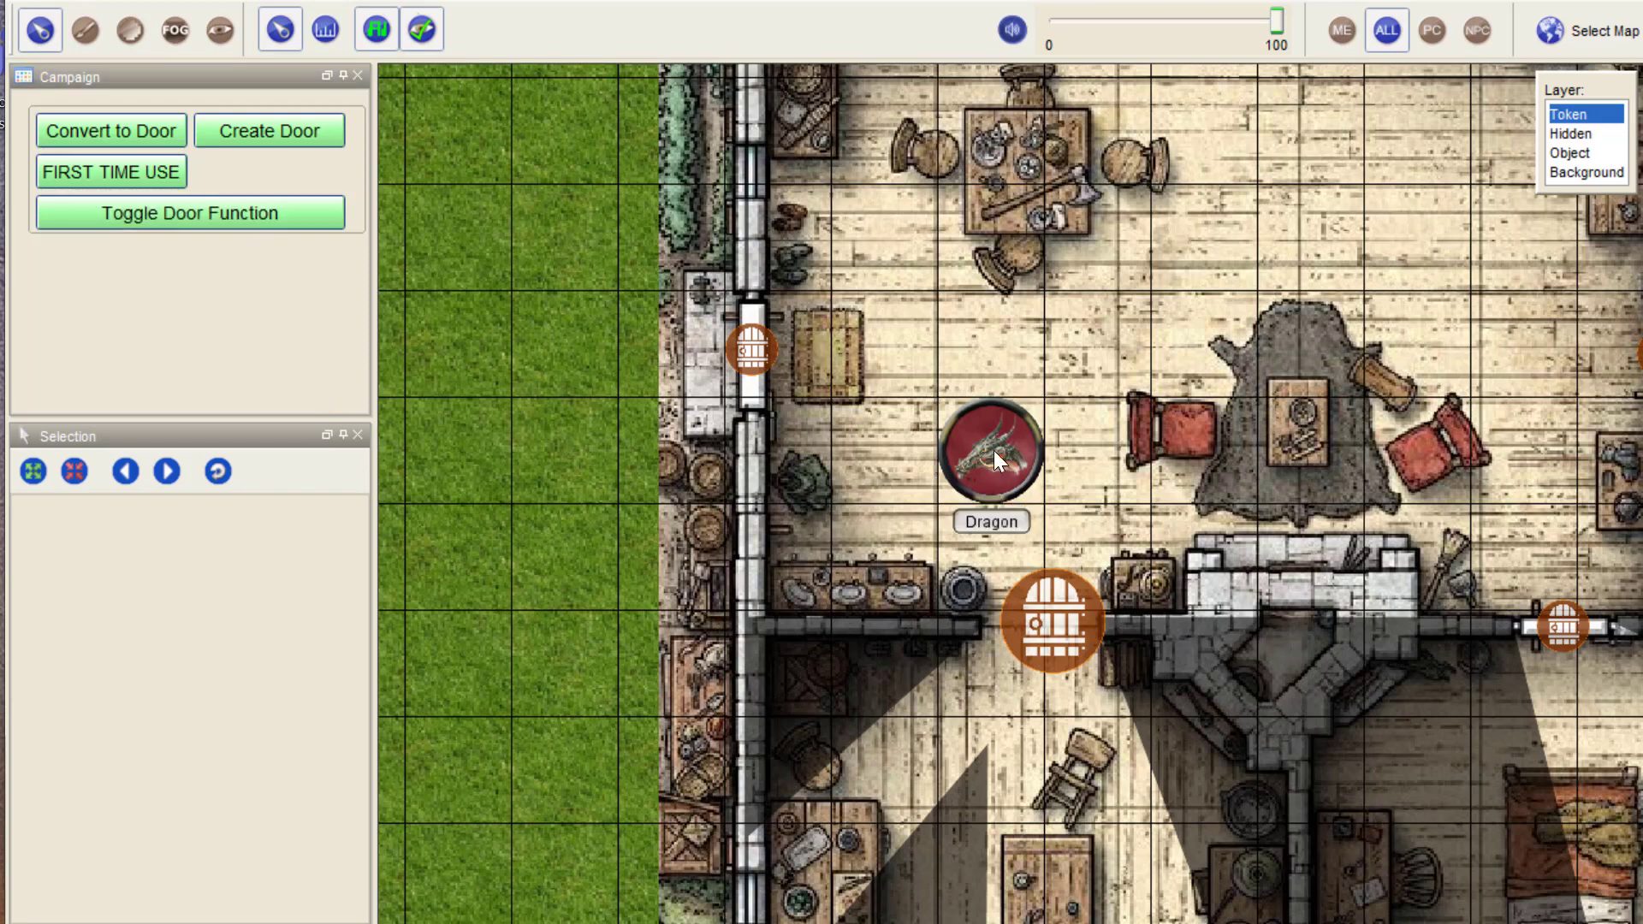
click(993, 448)
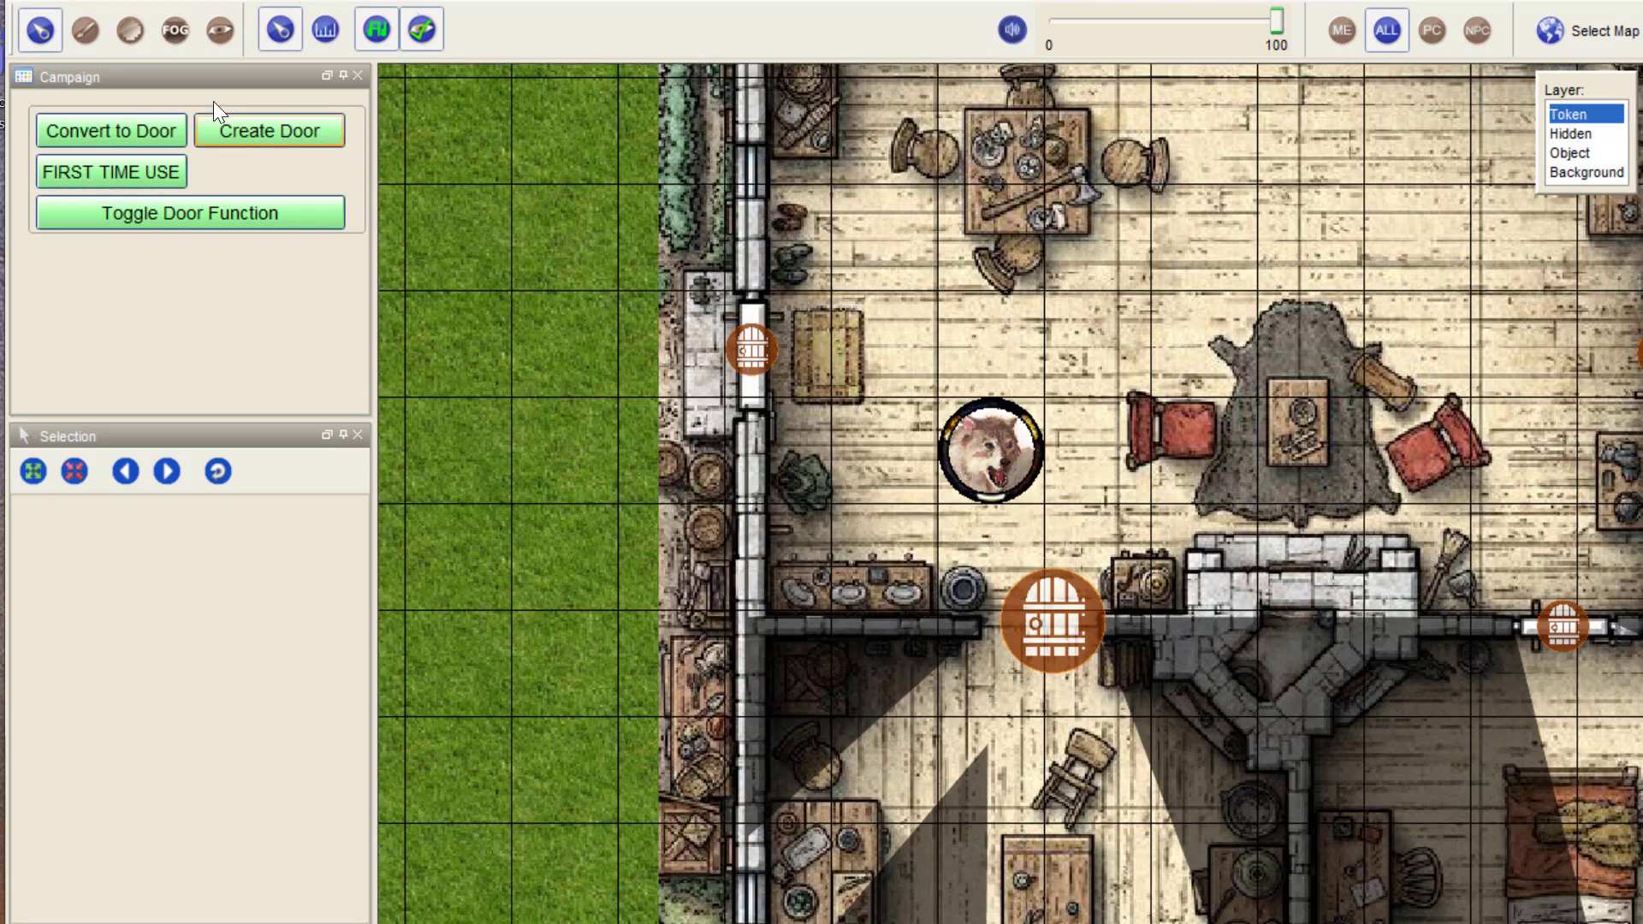
click(219, 31)
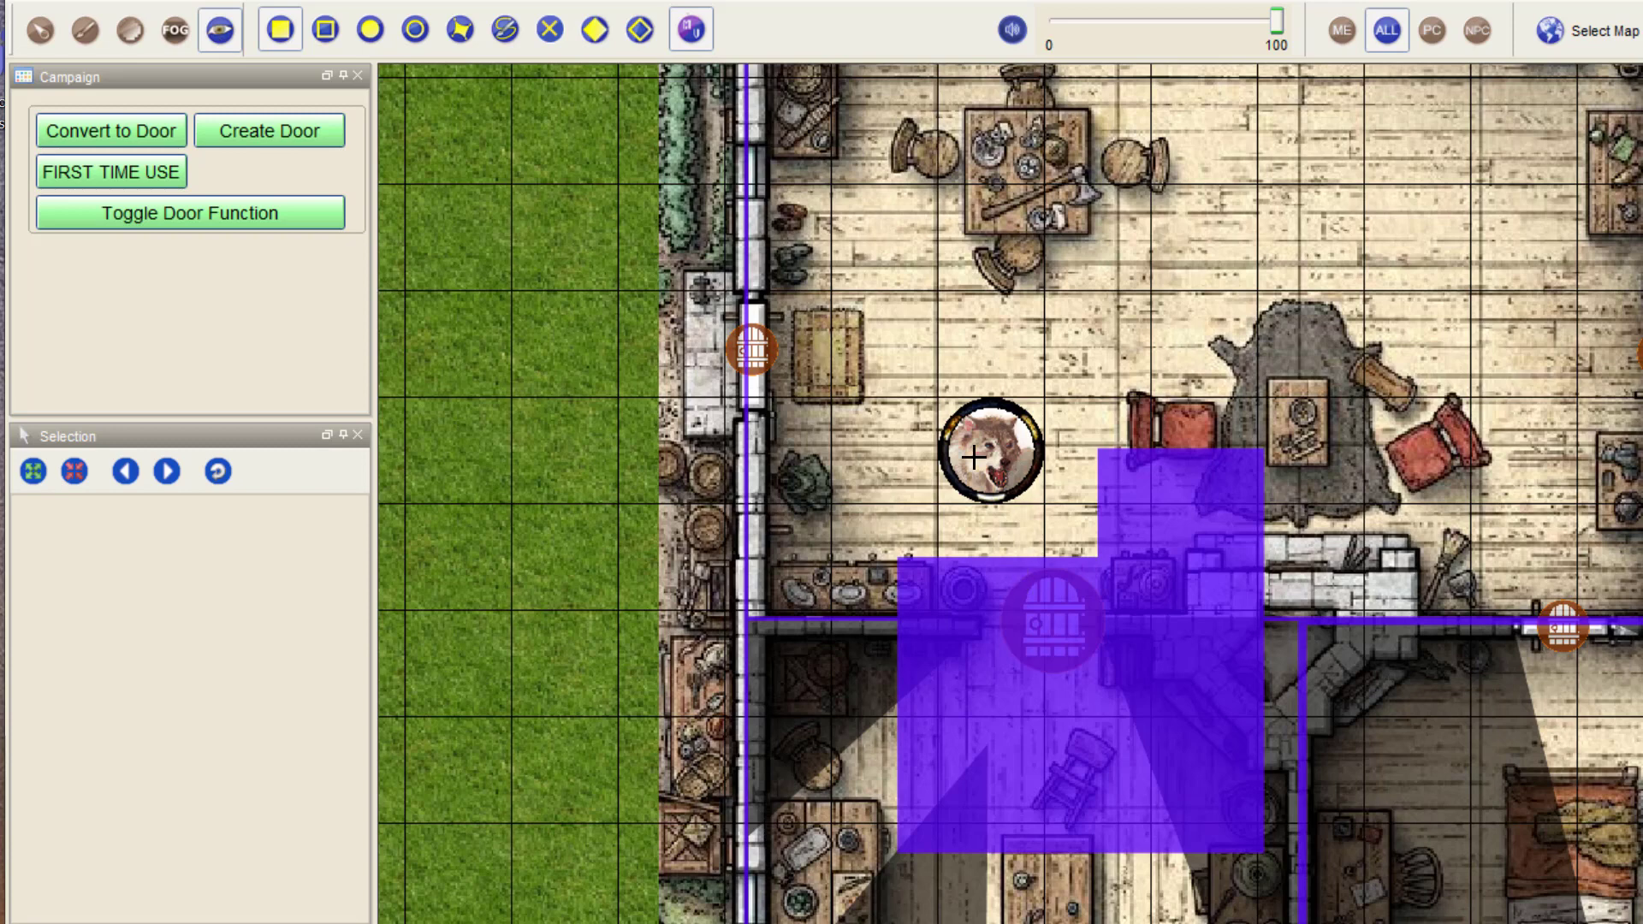
click(41, 30)
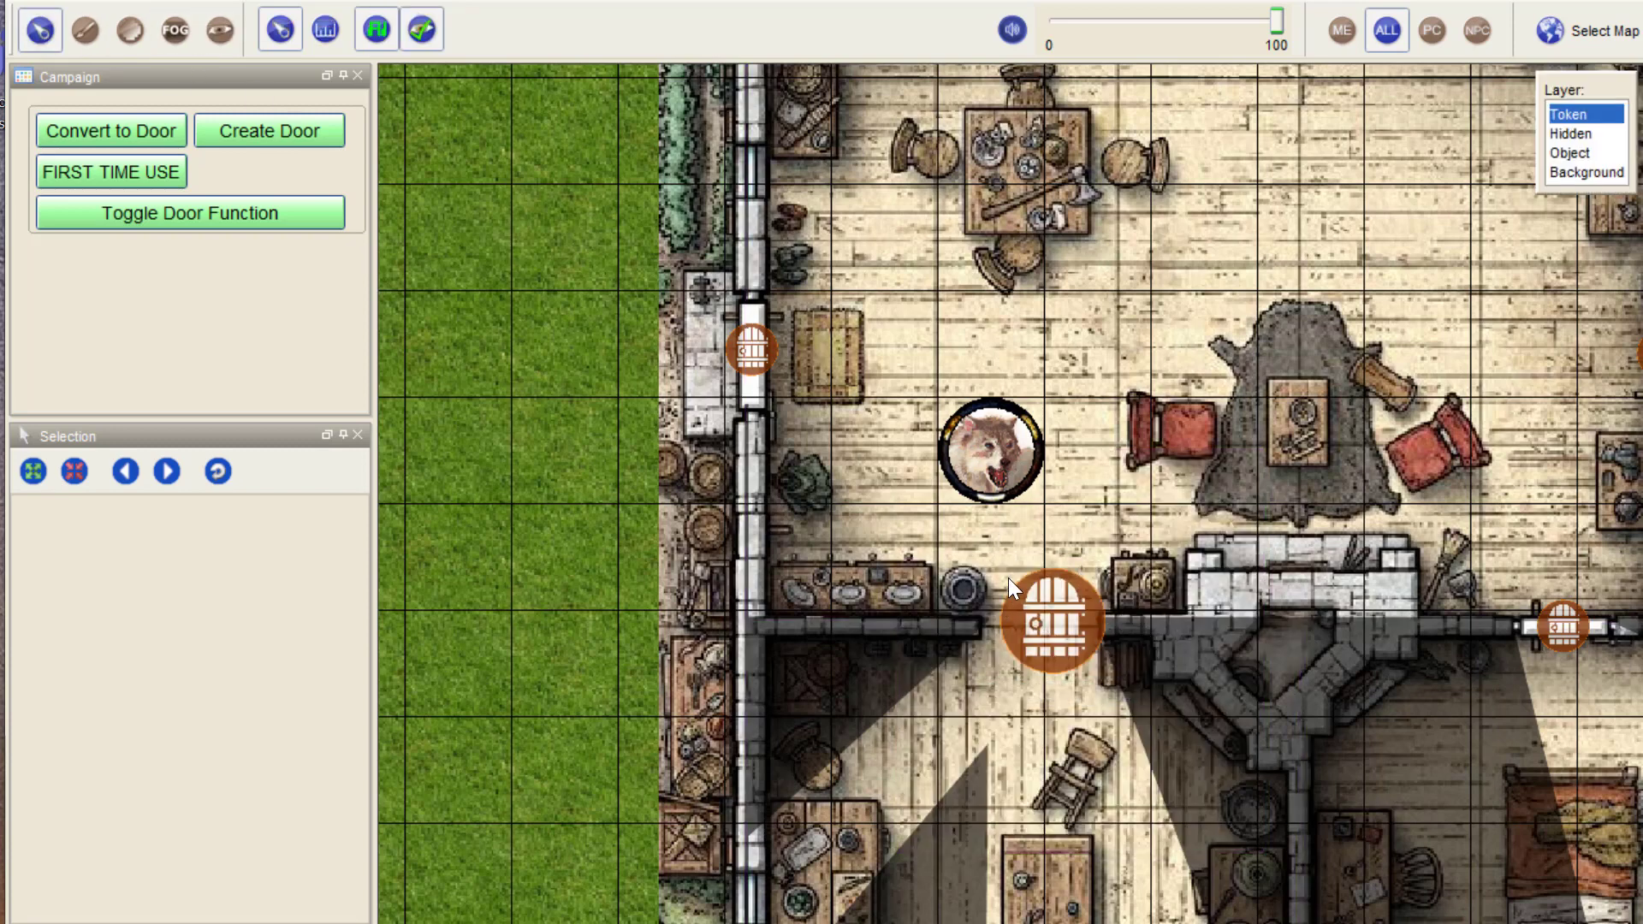